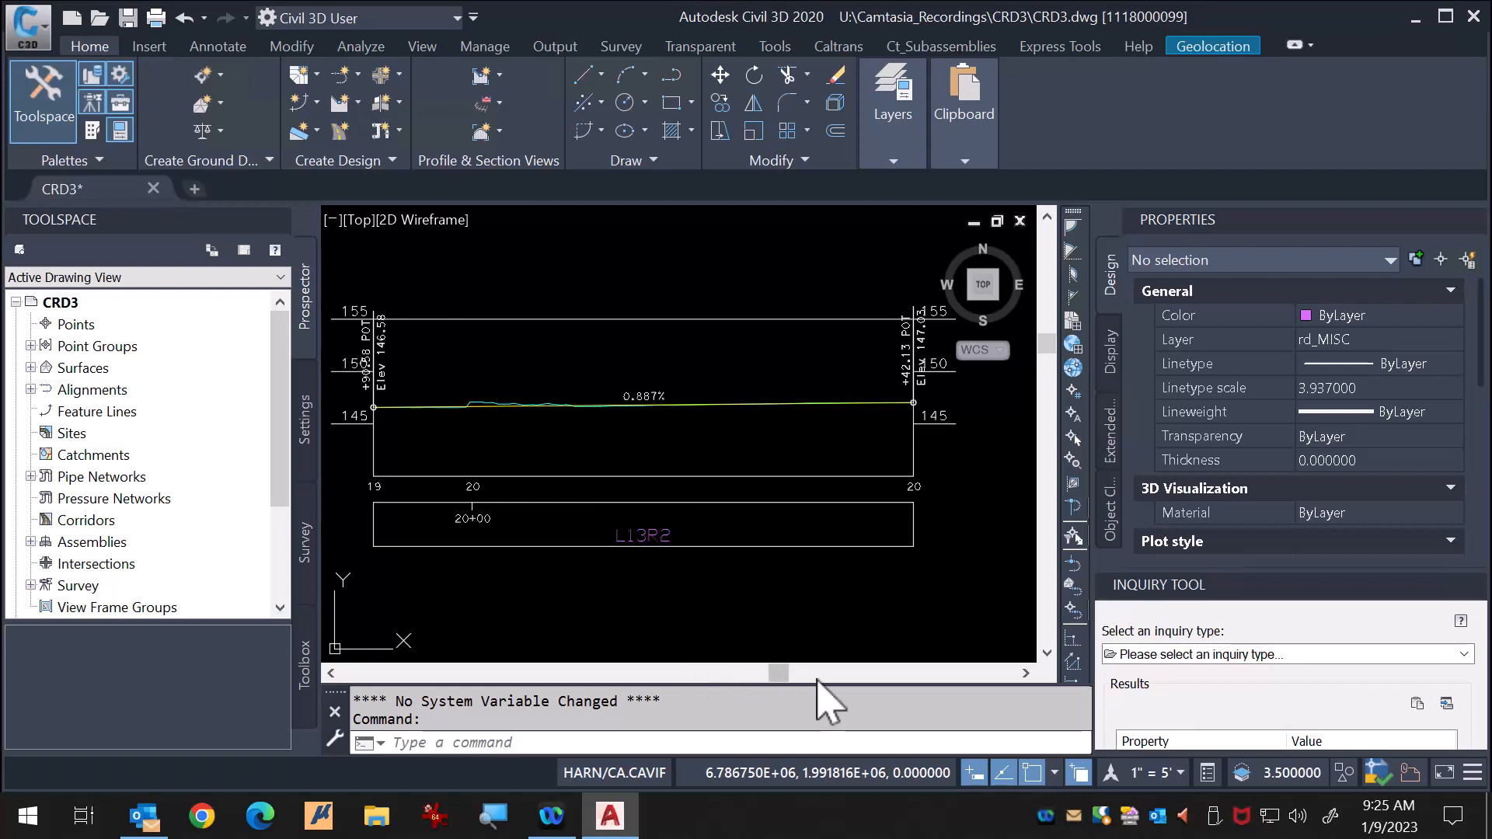
Start an offset alignment from the L13R2 curb alignment and set its name template to <[Parent Alignment Name(CP)]>_LIP.
scroll(762, 614, "down", 3)
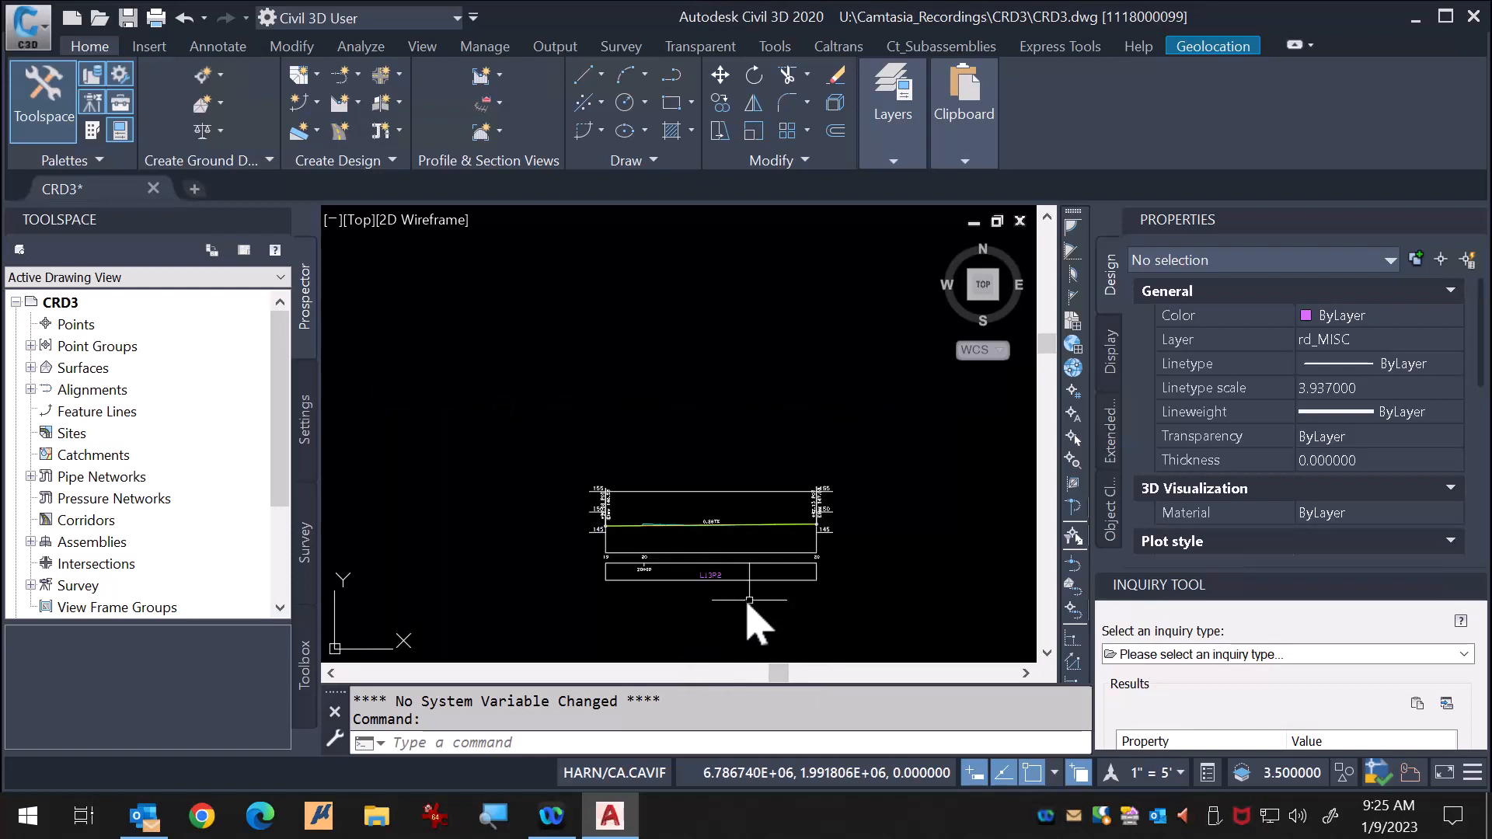
scroll(617, 435, "down", 2)
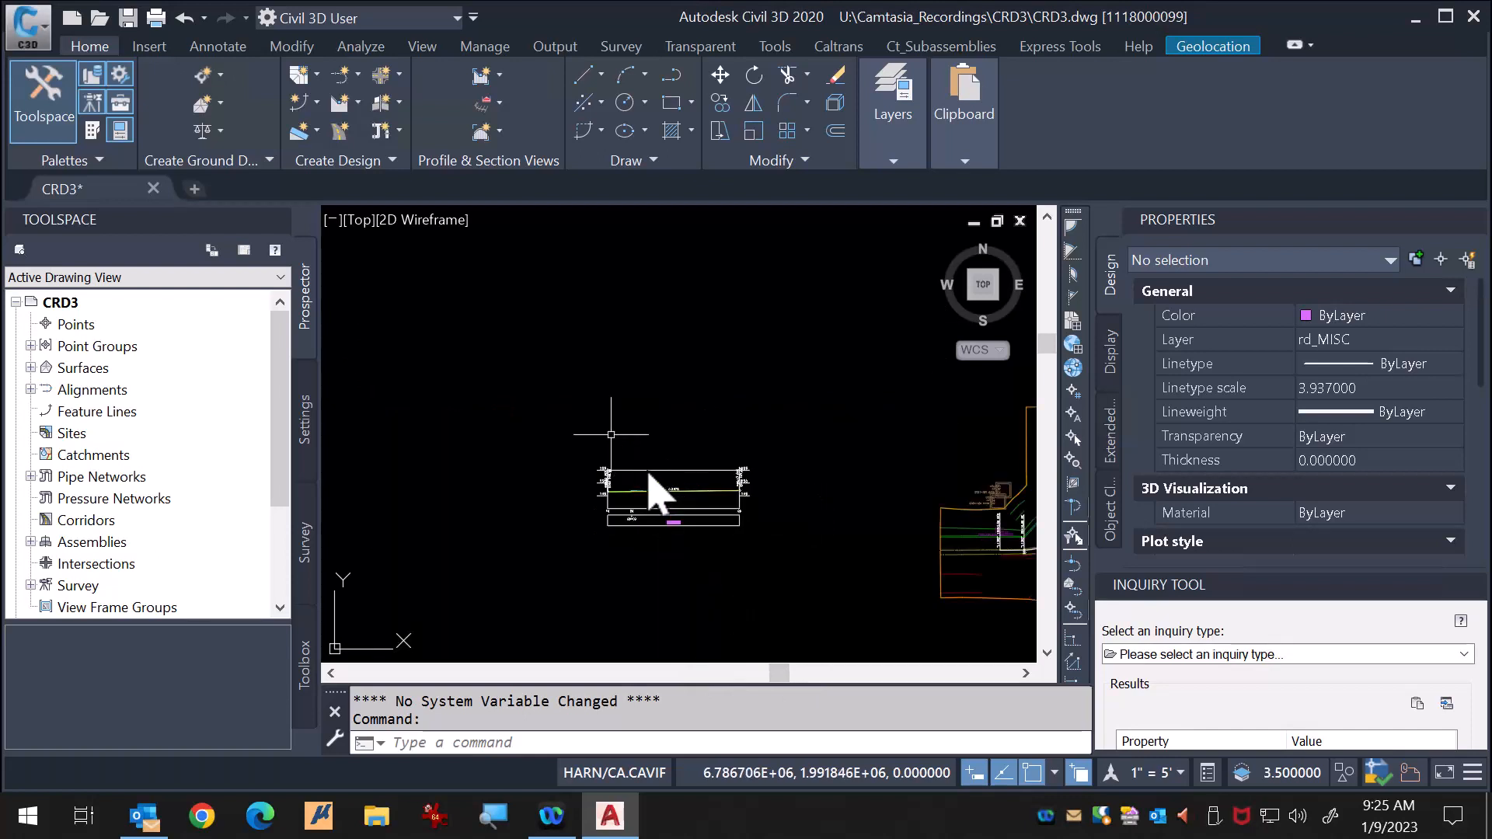
scroll(626, 464, "down", 2)
scroll(905, 502, "up", 6)
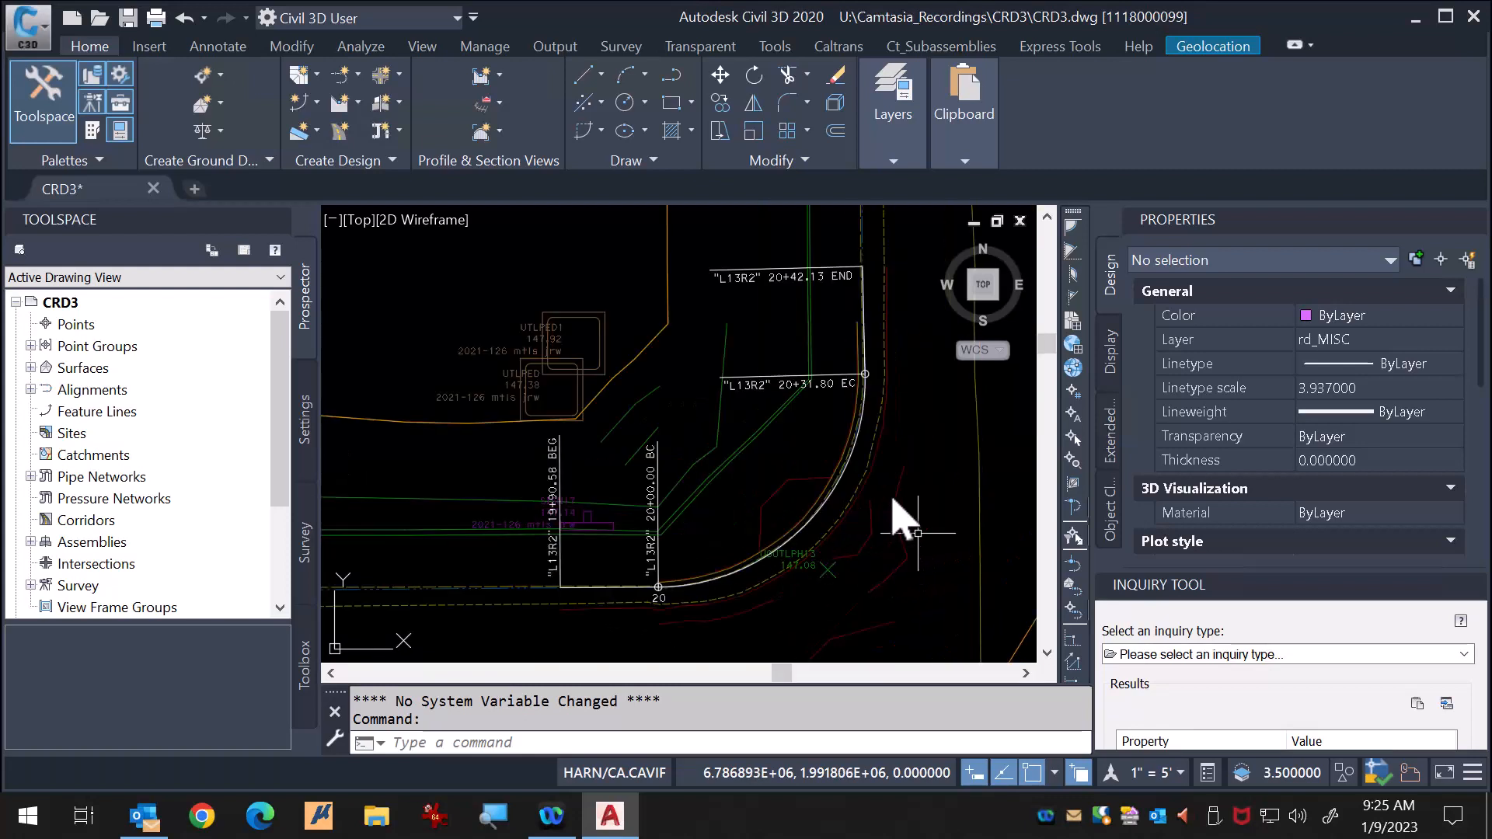
left_click(834, 501)
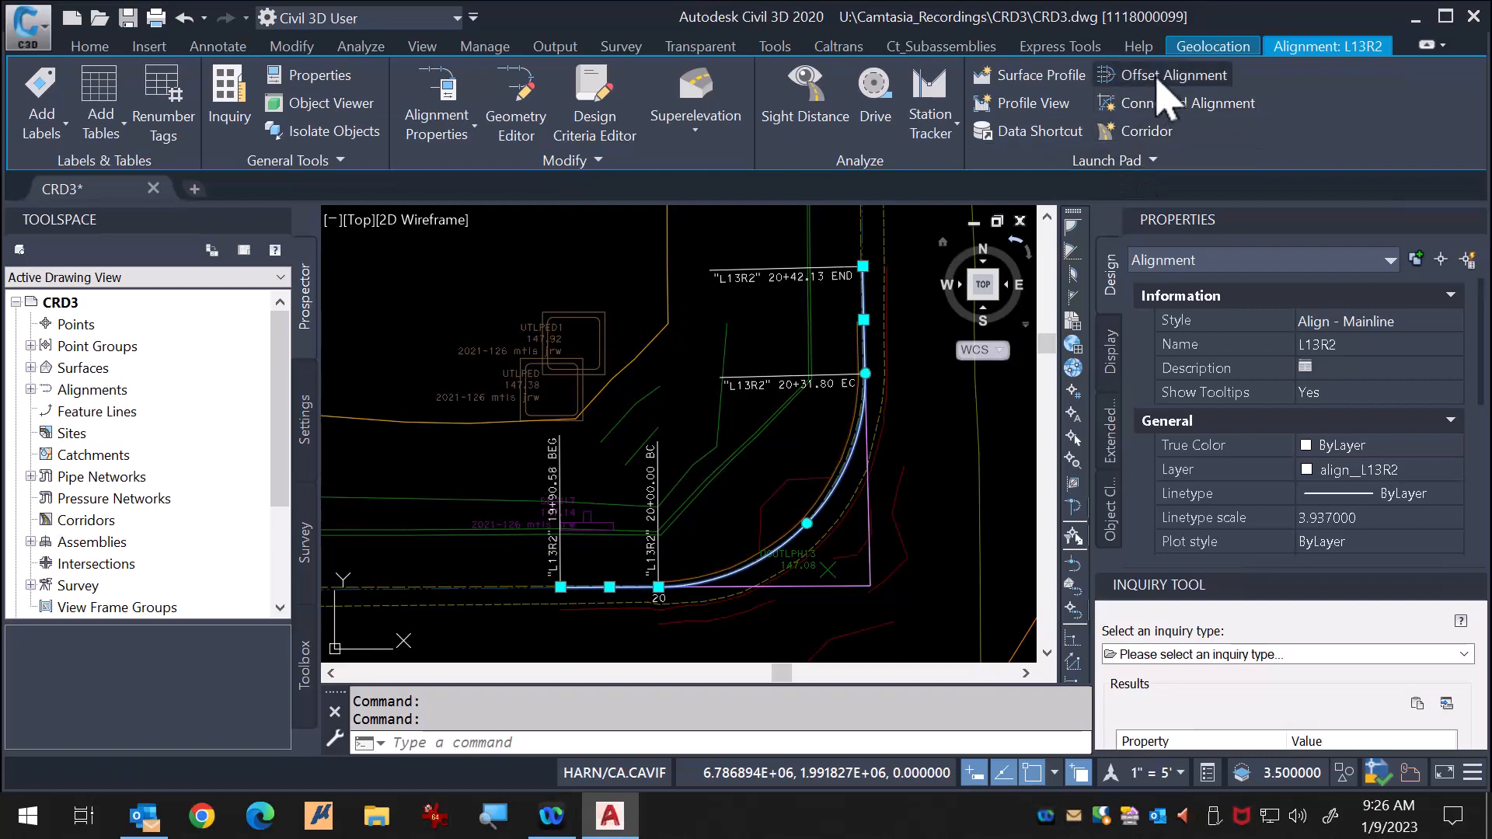
left_click(1159, 81)
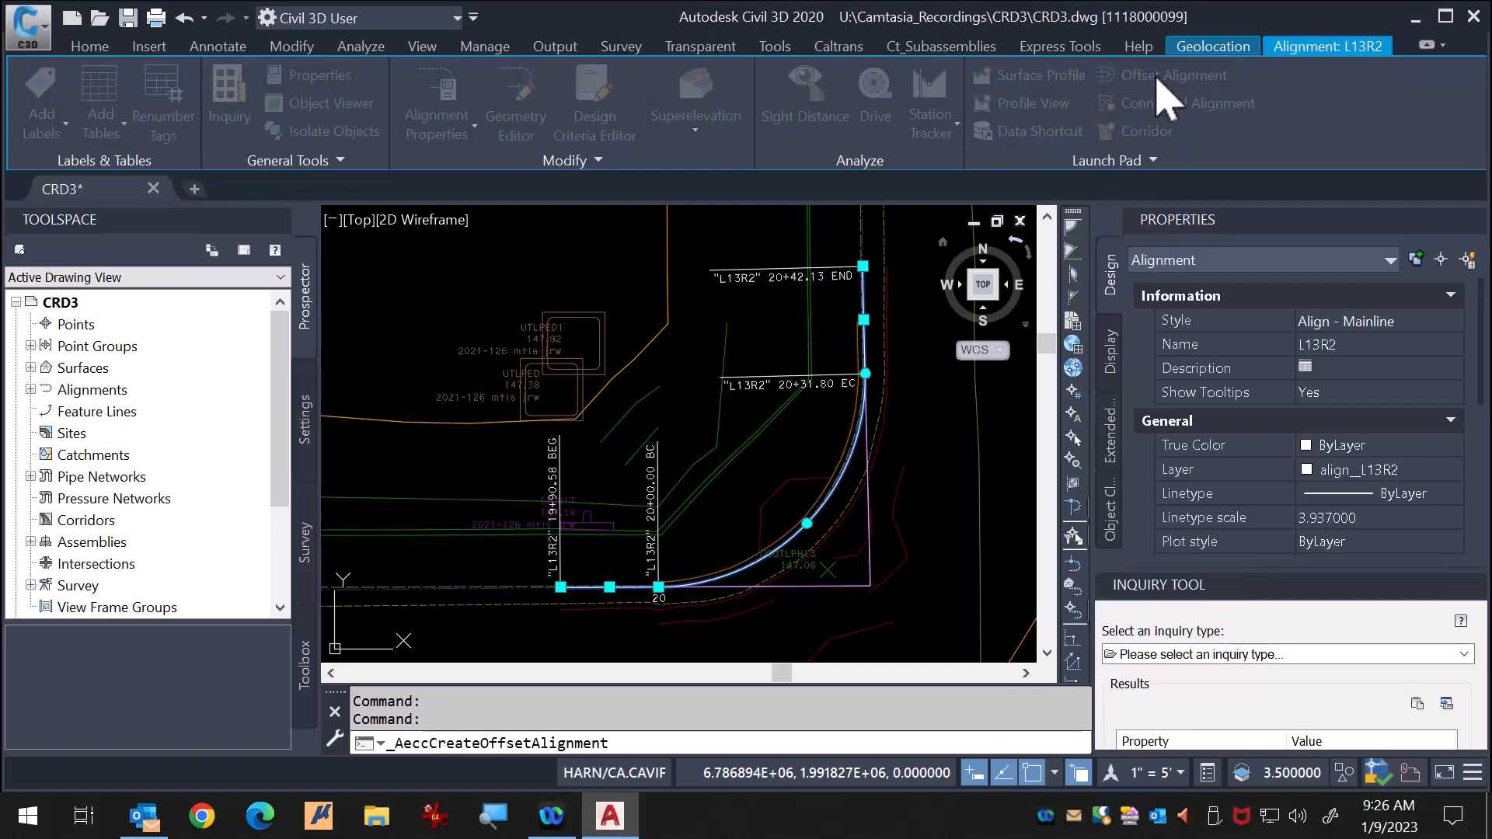
left_click_drag(790, 19, 931, 21)
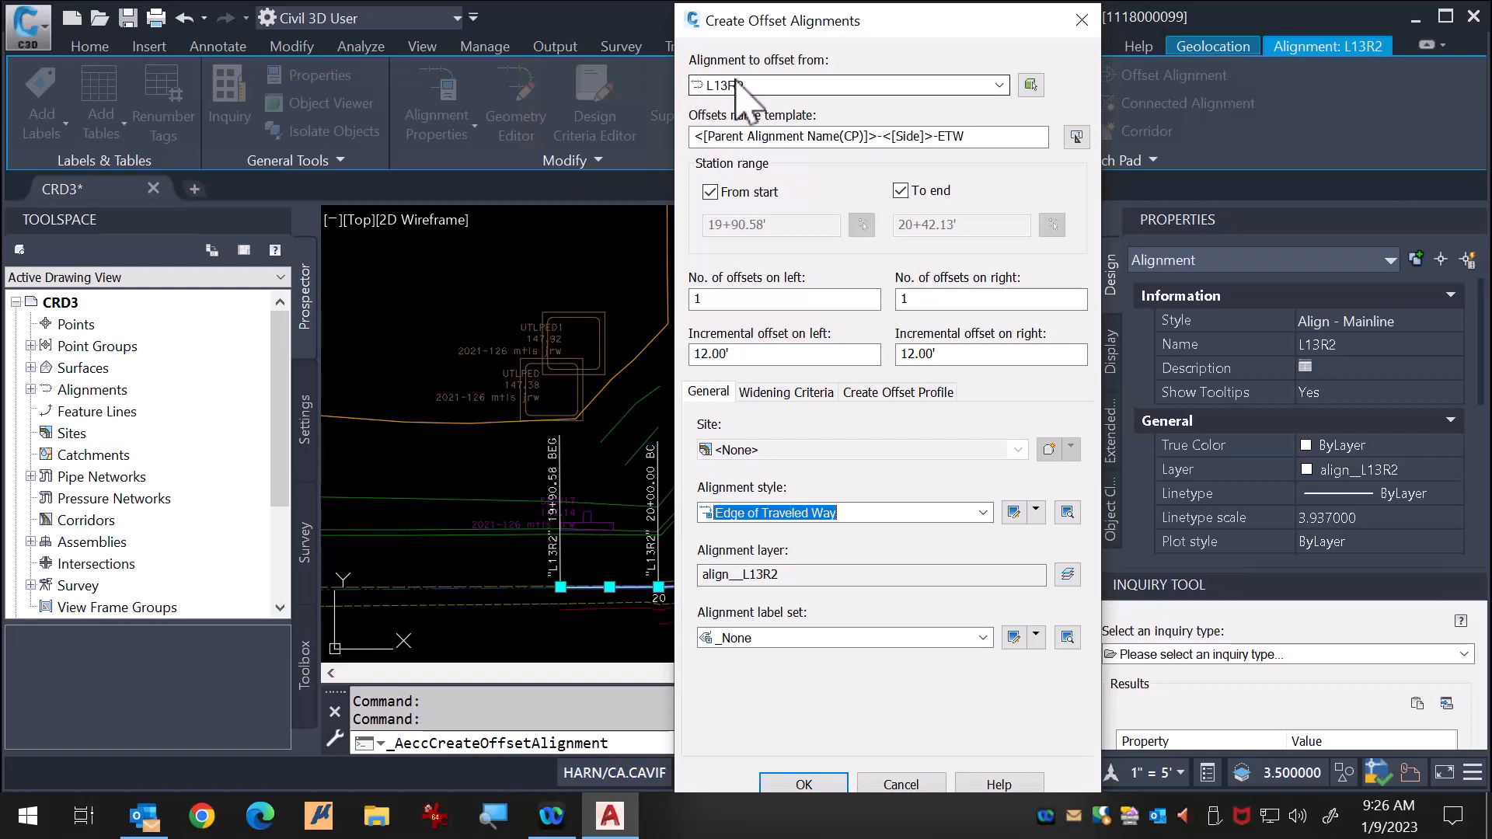
left_click(781, 137)
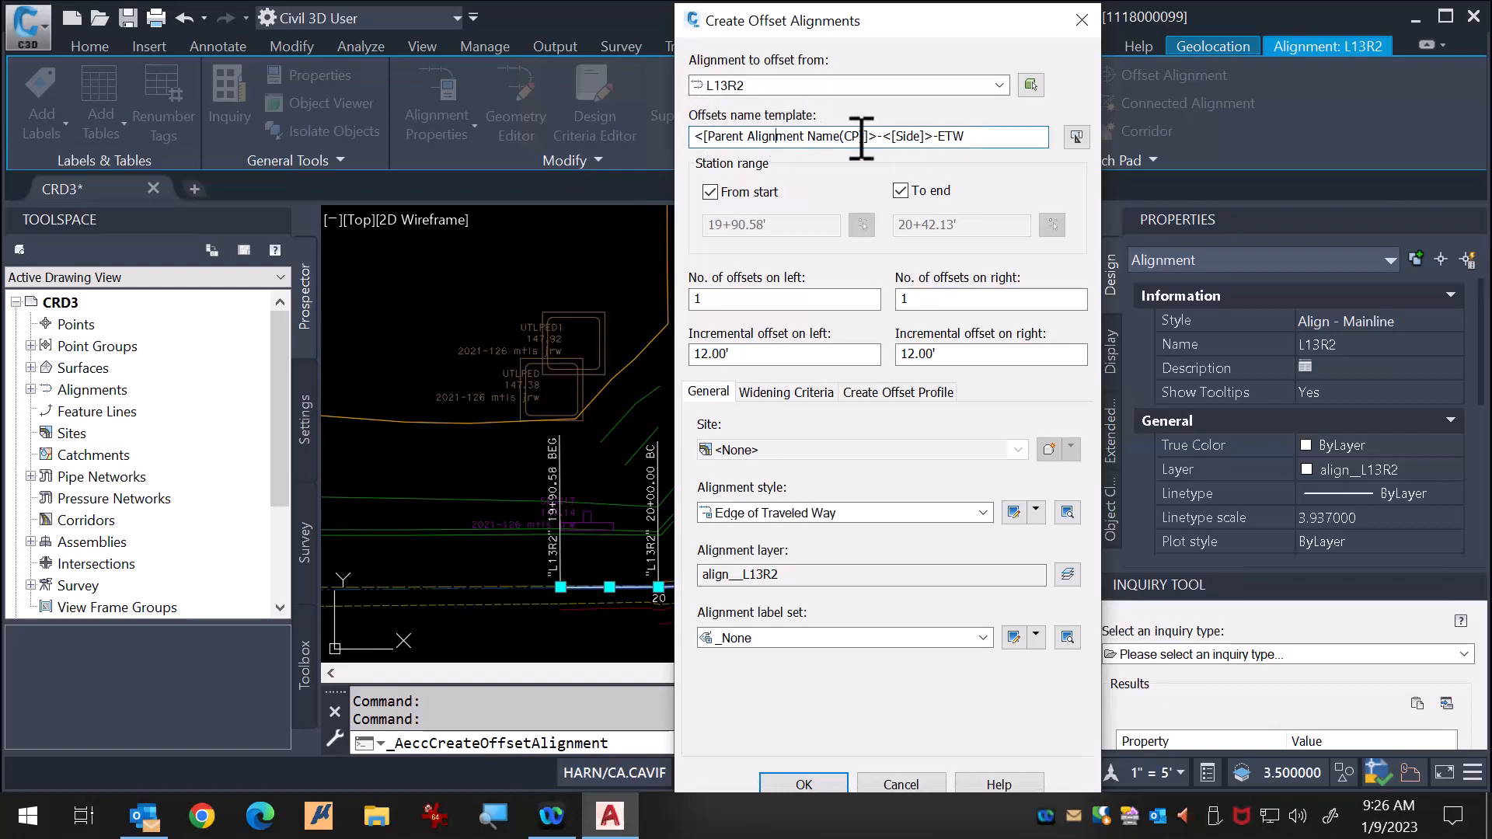
left_click_drag(879, 138, 1003, 138)
key("BackSpace")
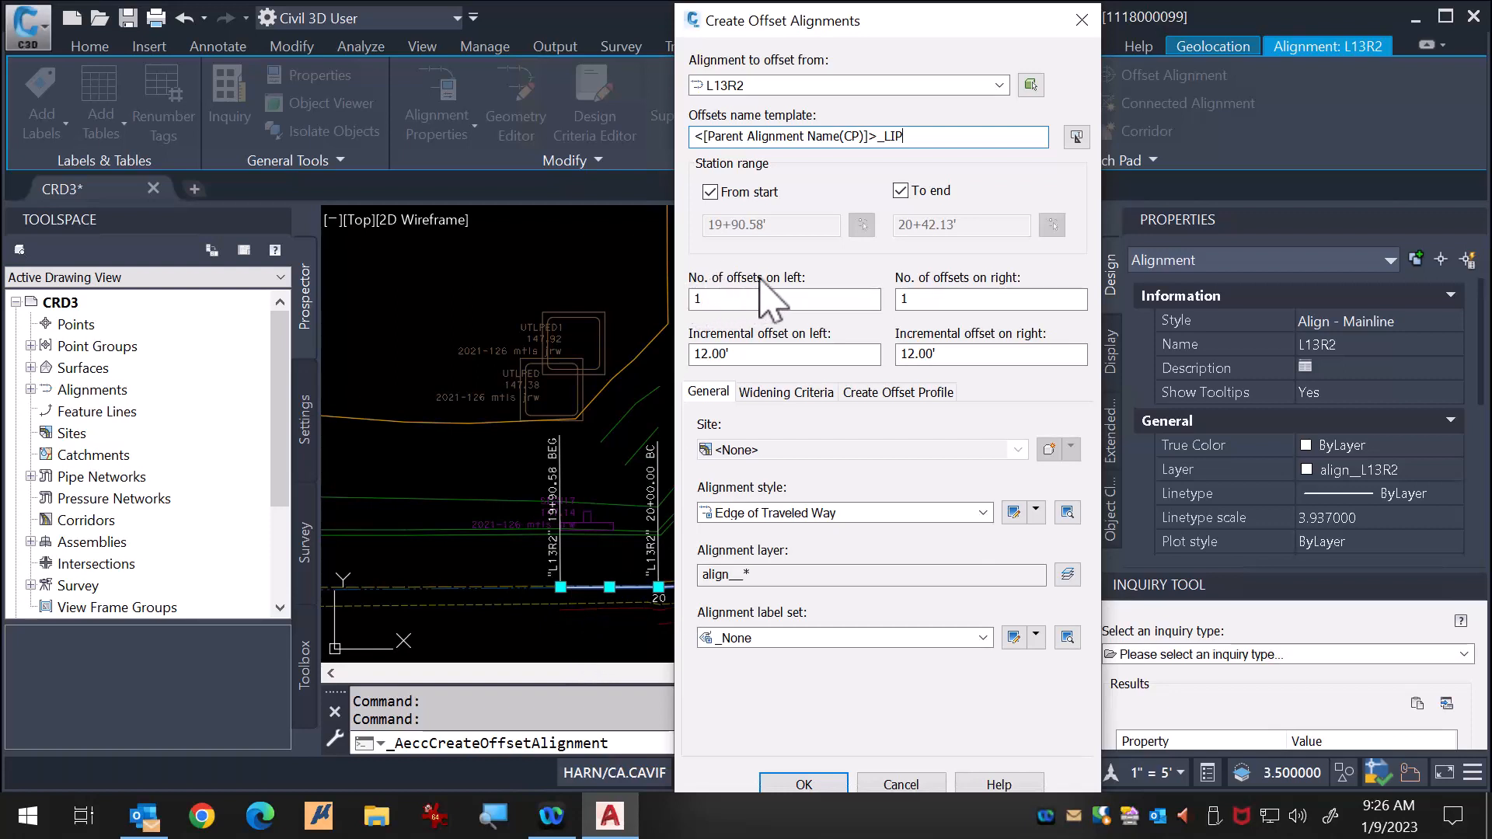
Set 0 offsets on the left and one offset on the right with an incremental offset of 2.00'.
double_click(702, 300)
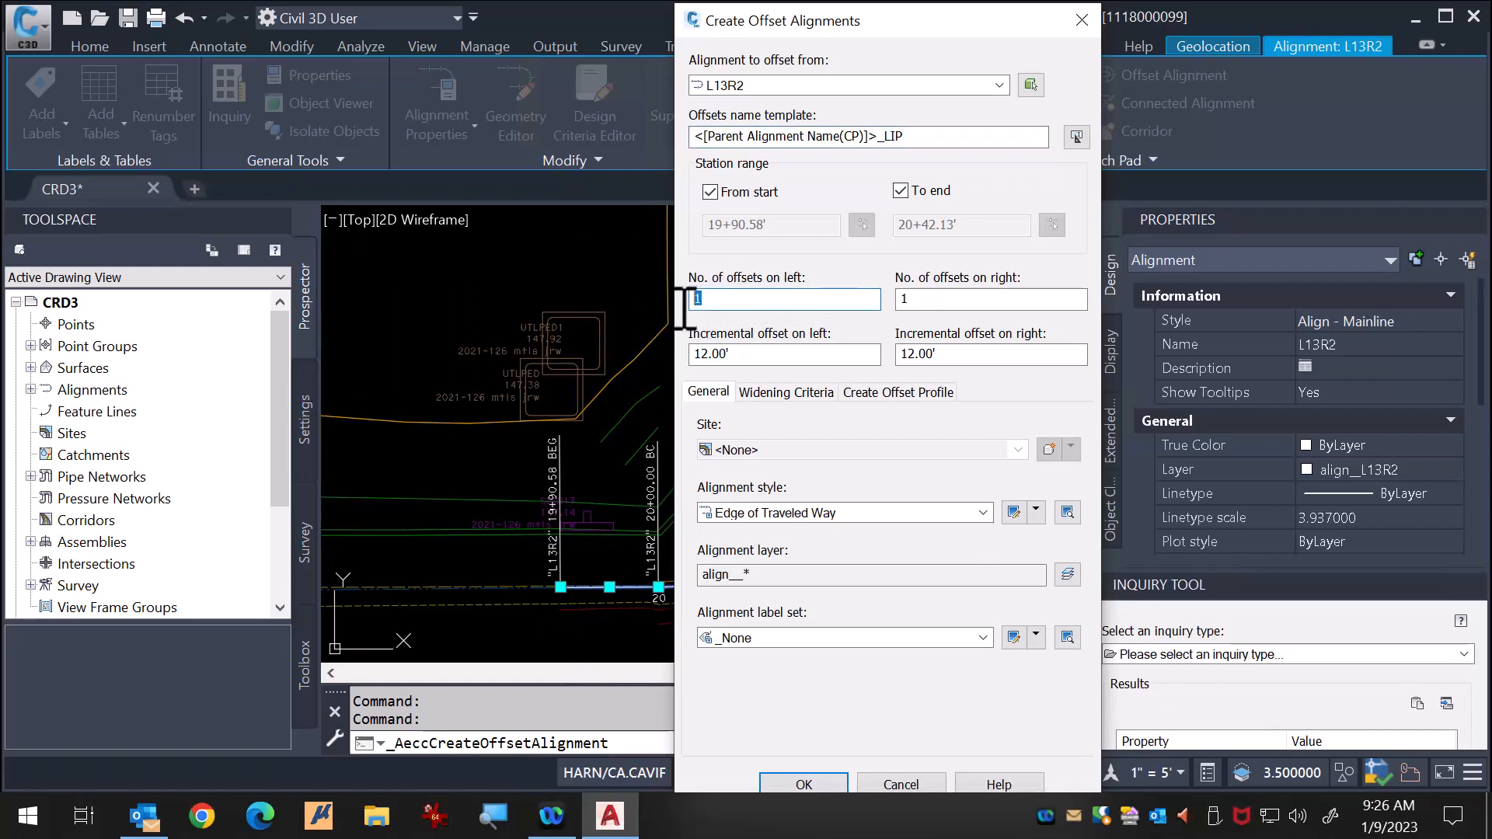
type("0")
left_click(923, 304)
left_click_drag(955, 357, 882, 365)
type("2")
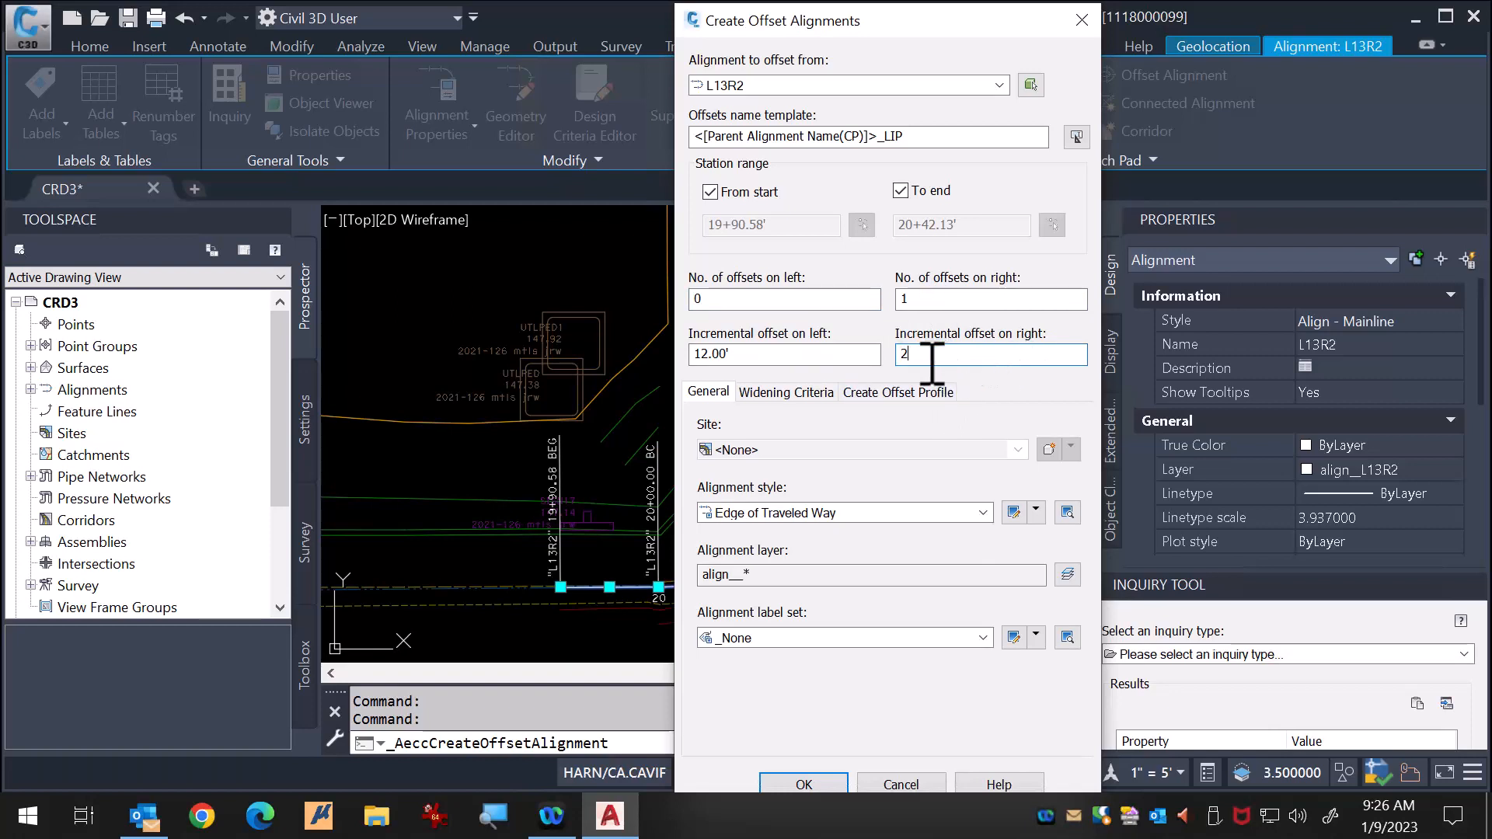
left_click(956, 297)
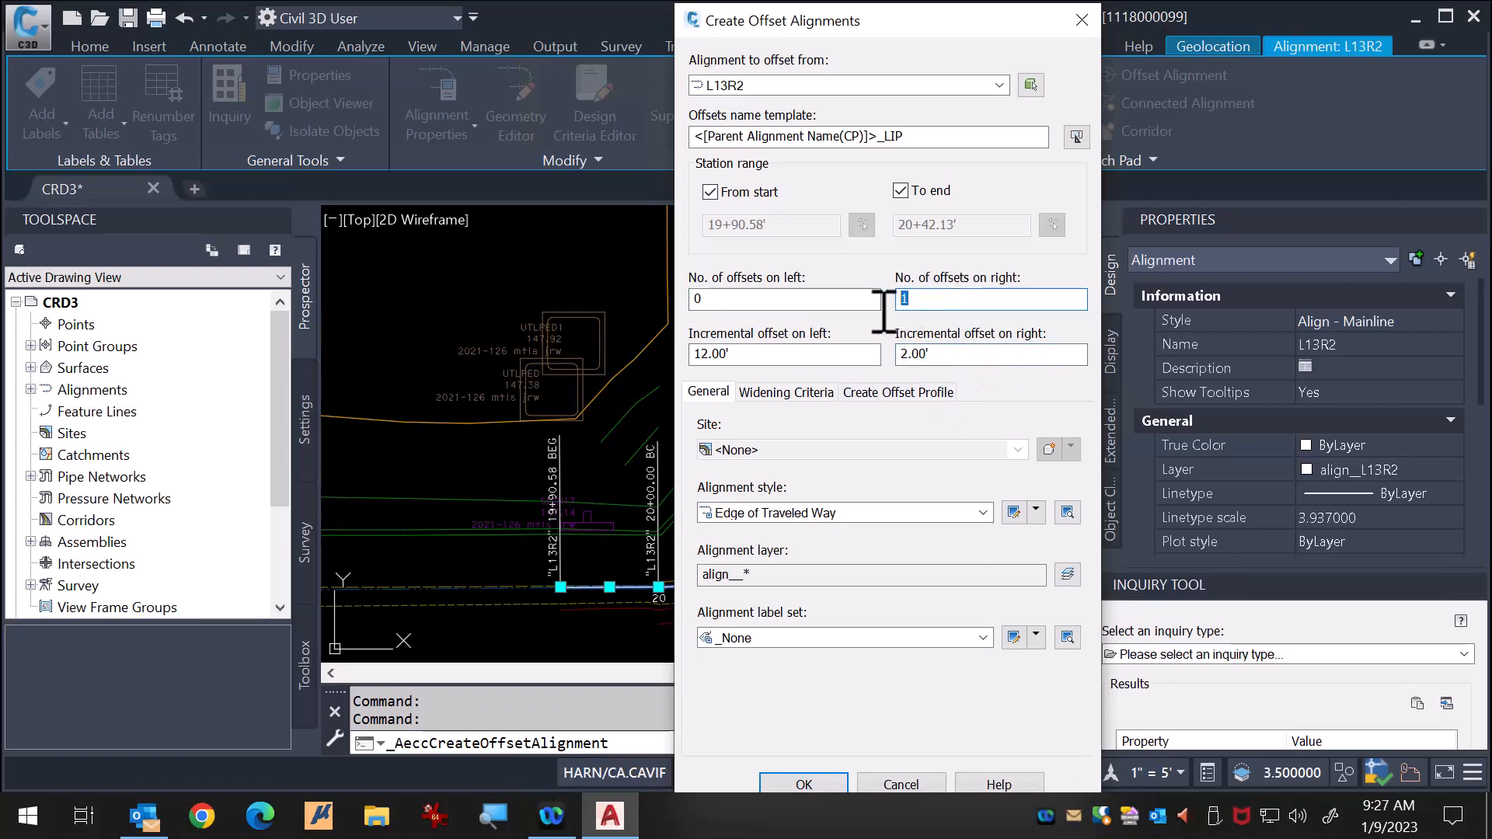
left_click(942, 354)
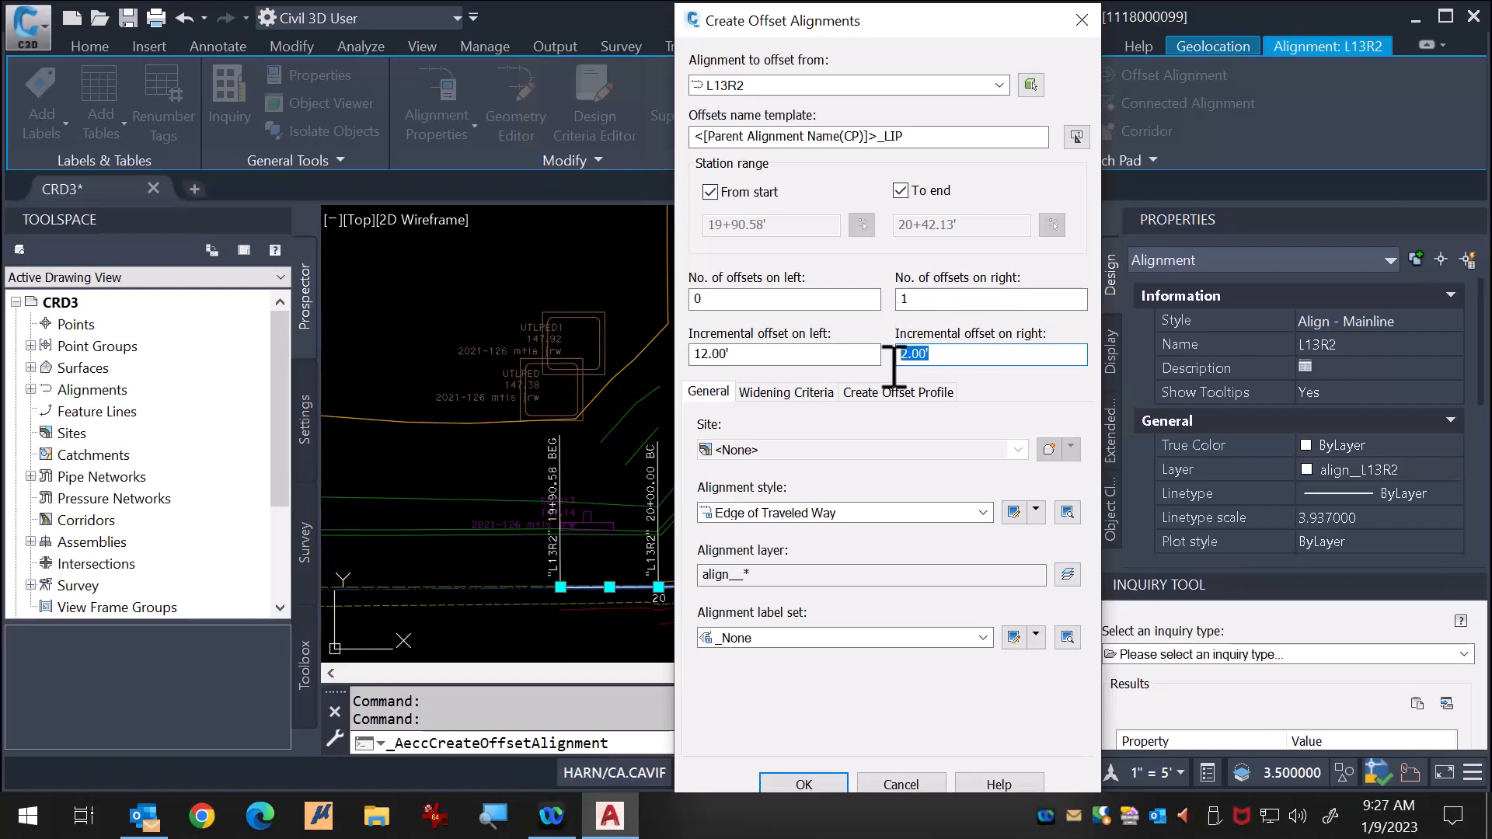
left_click_drag(886, 355, 988, 392)
Assign the Standard alignment style and create the LIP offset alignment.
left_click(843, 515)
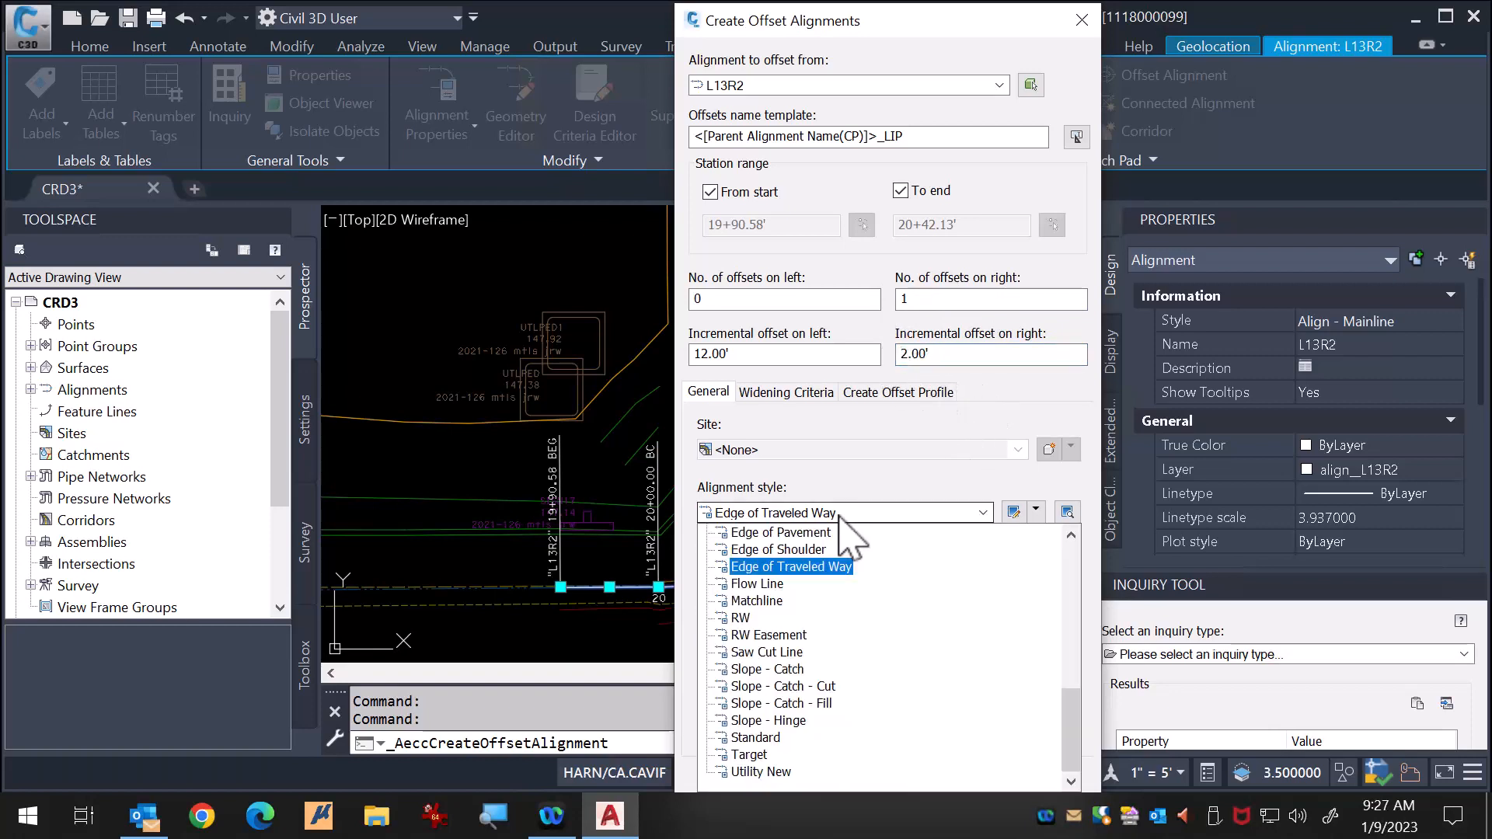
left_click(753, 738)
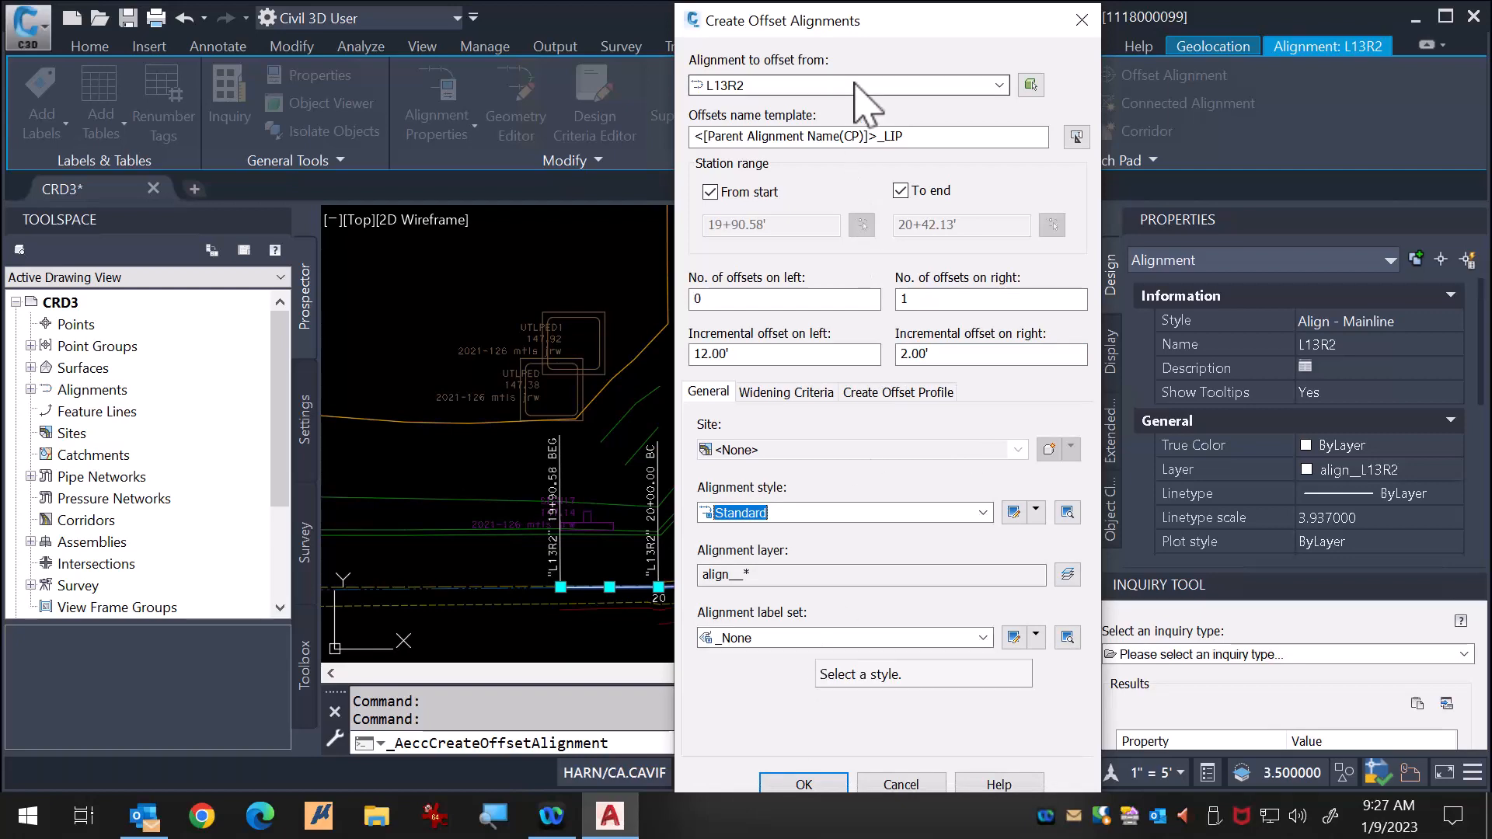
left_click(822, 779)
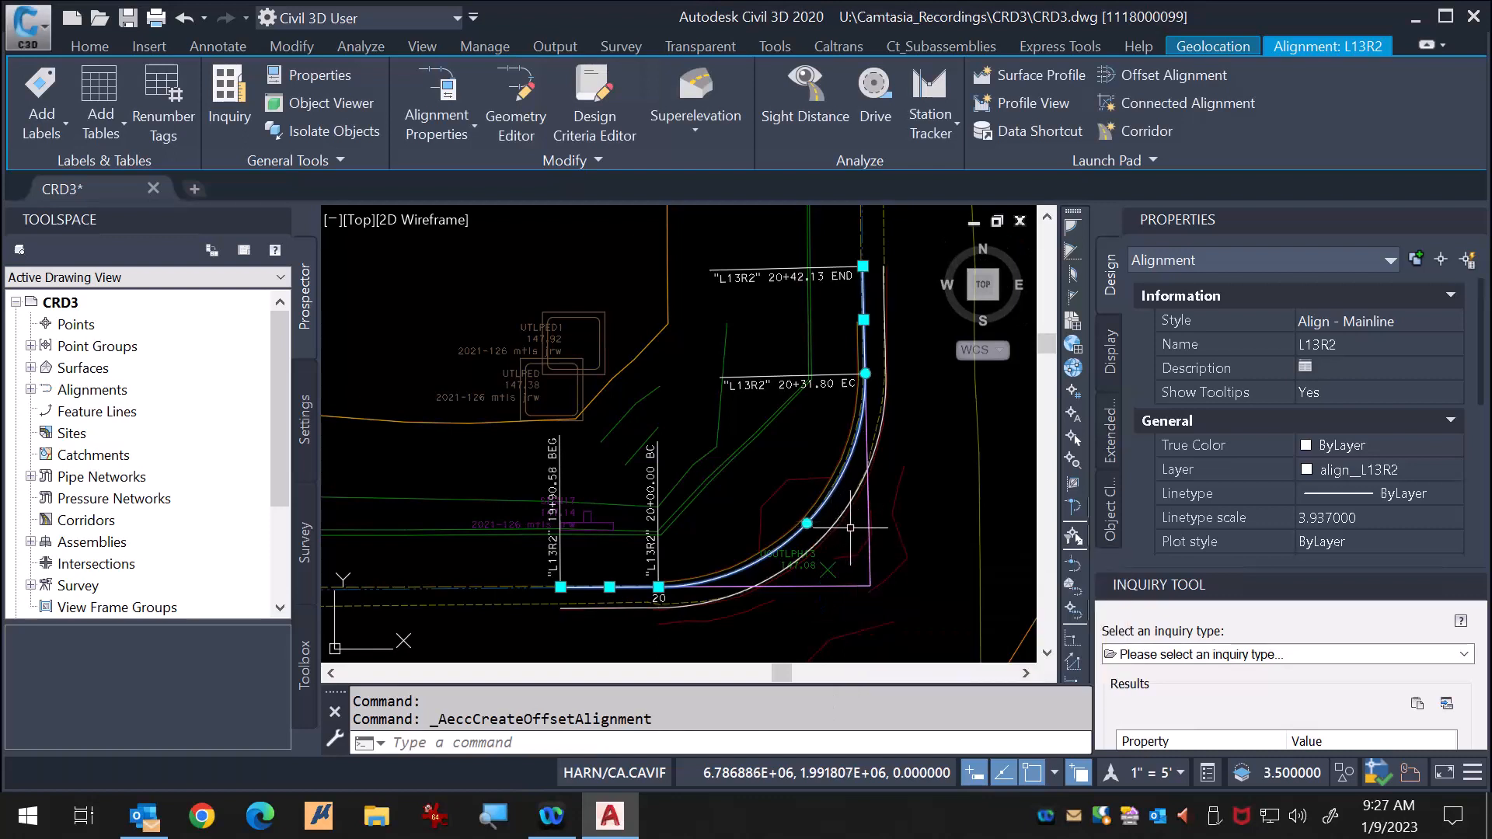
key("Escape")
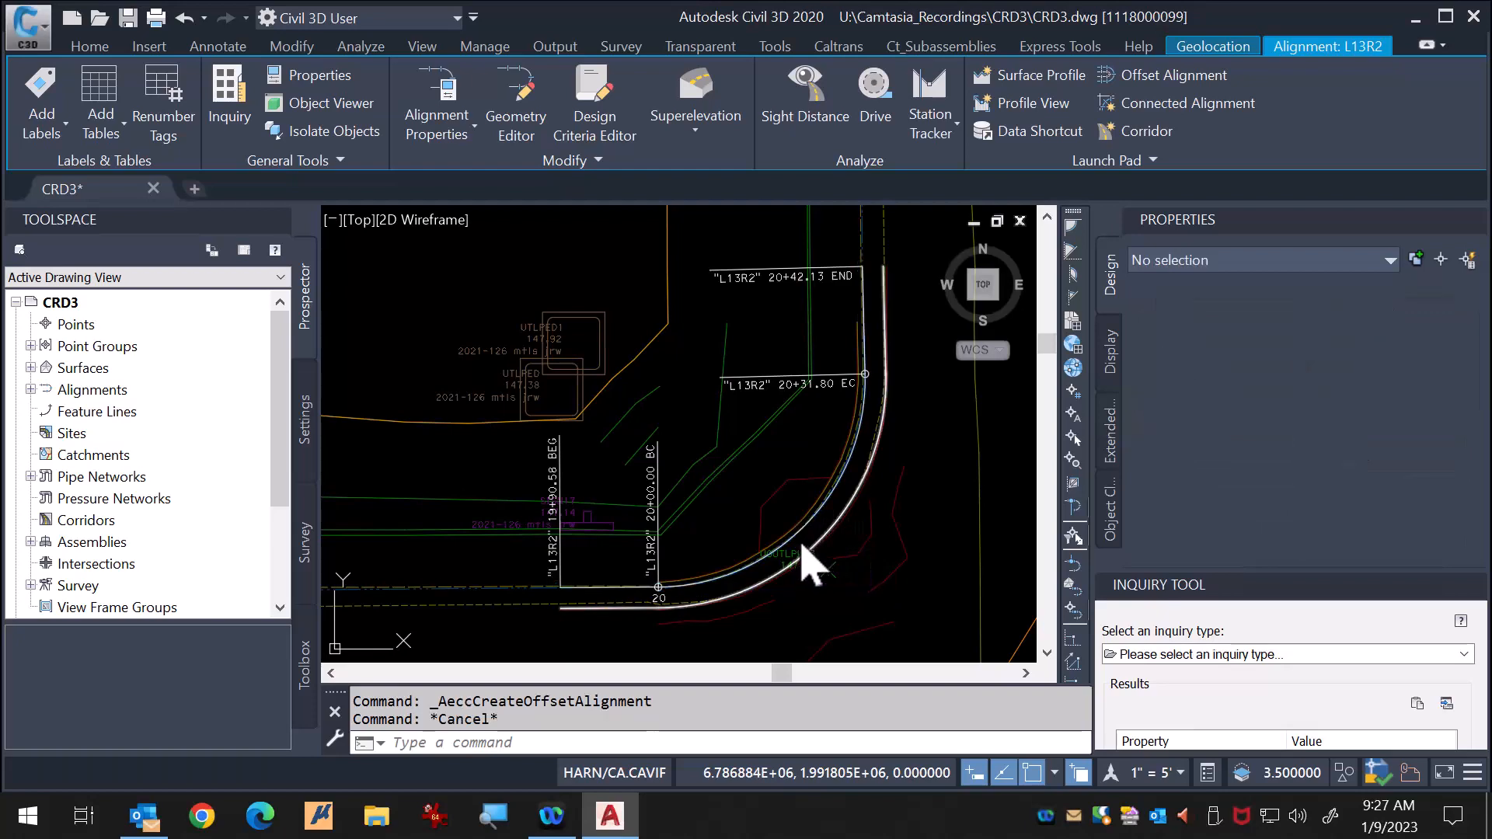
Start another offset alignment from L13R2 and set its name template to <[Parent Alignment Name(CP)]>_SC.
left_click(796, 543)
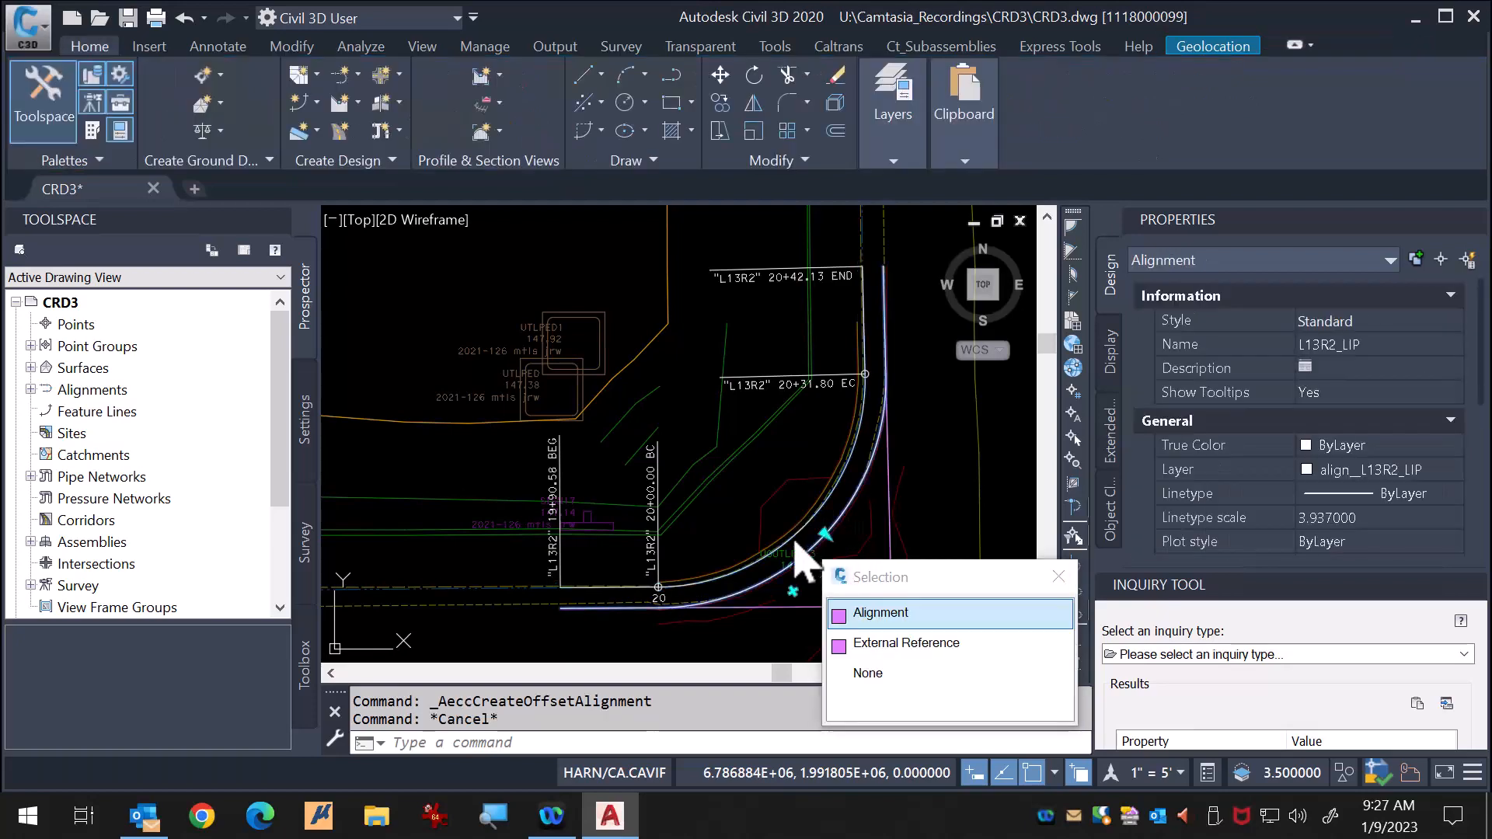
key("Escape")
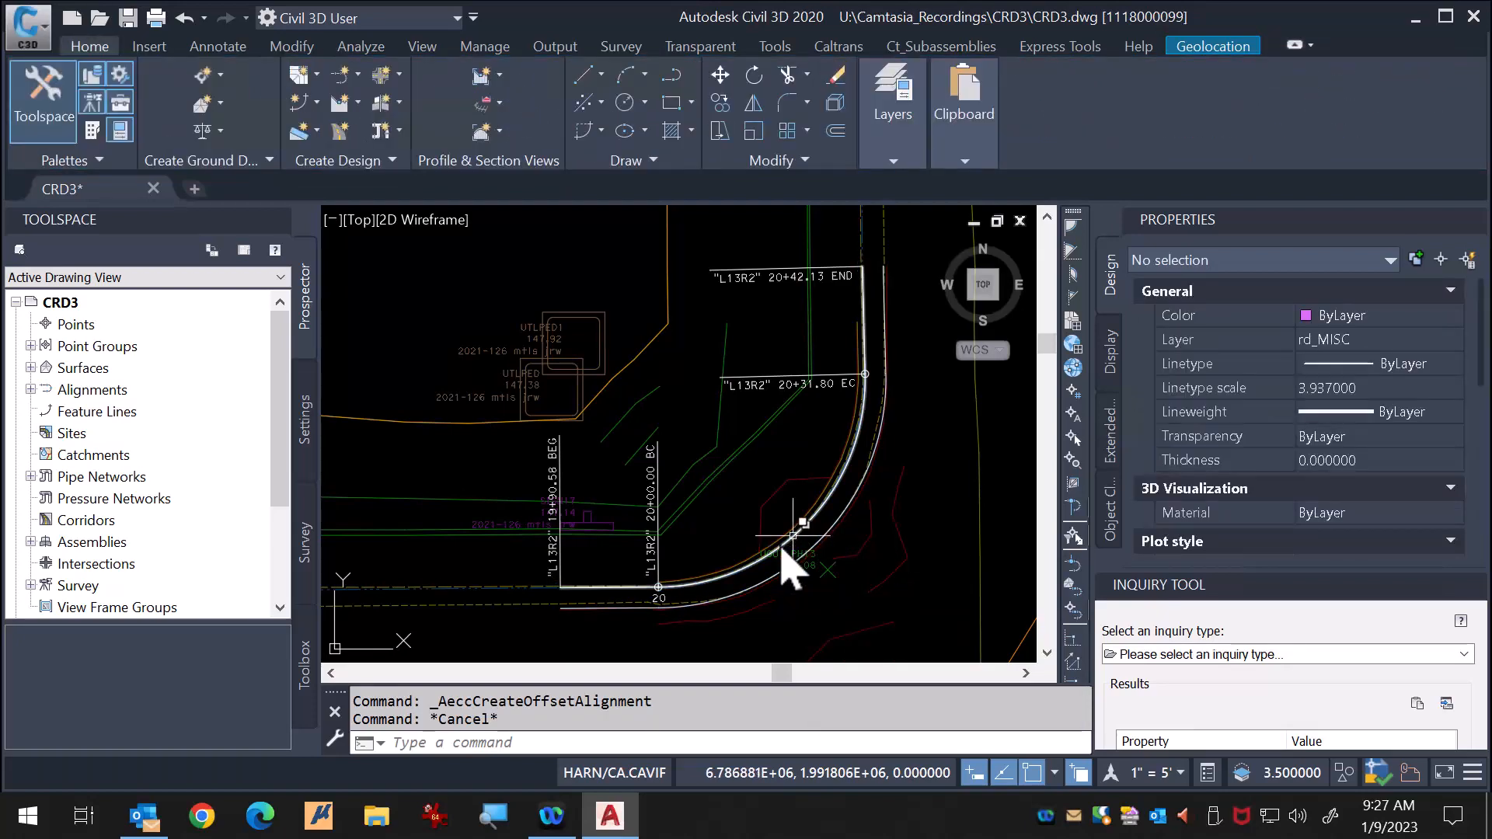
left_click(793, 536)
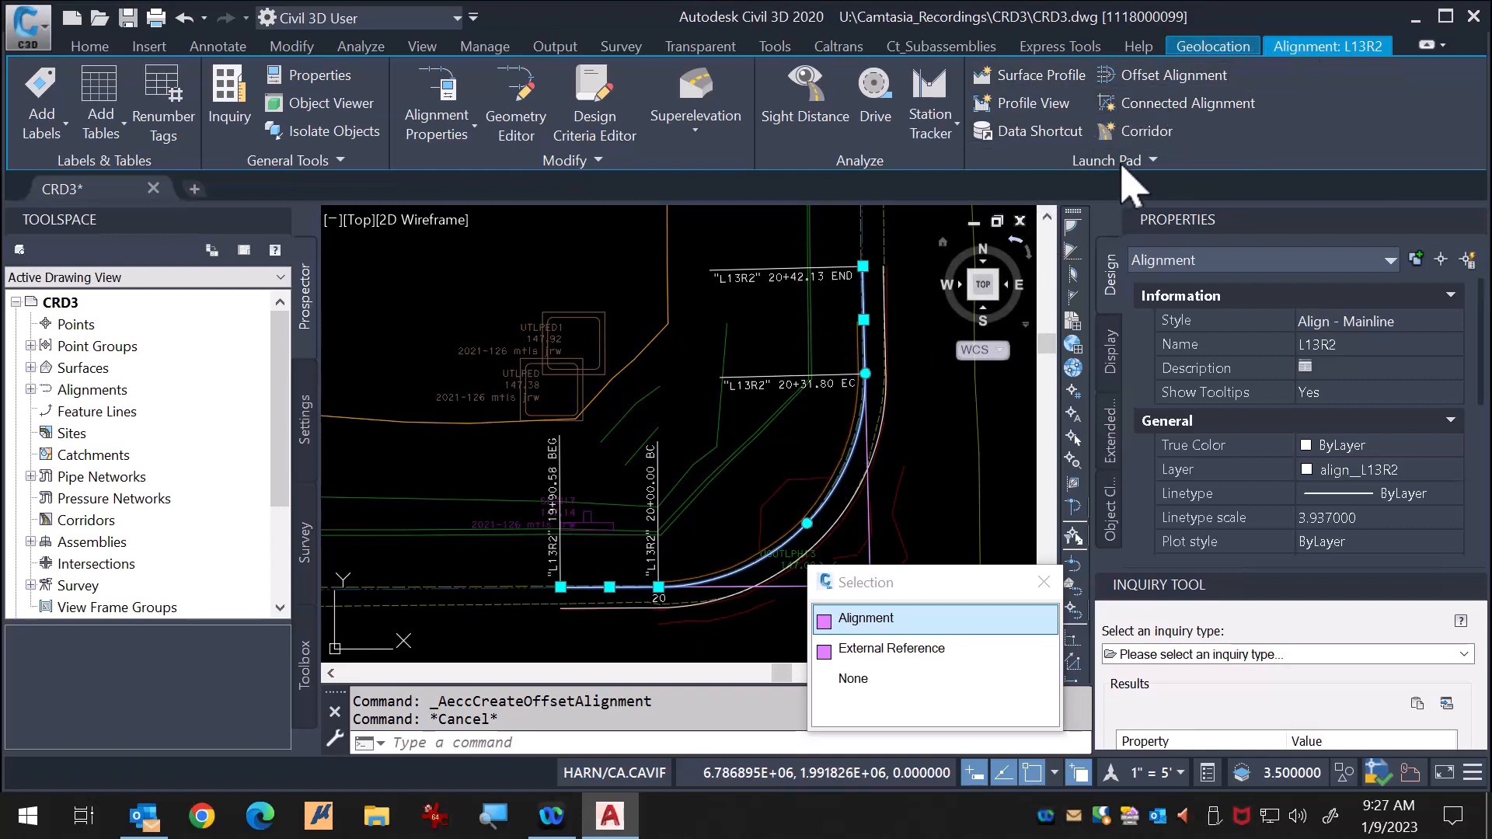
left_click(1163, 84)
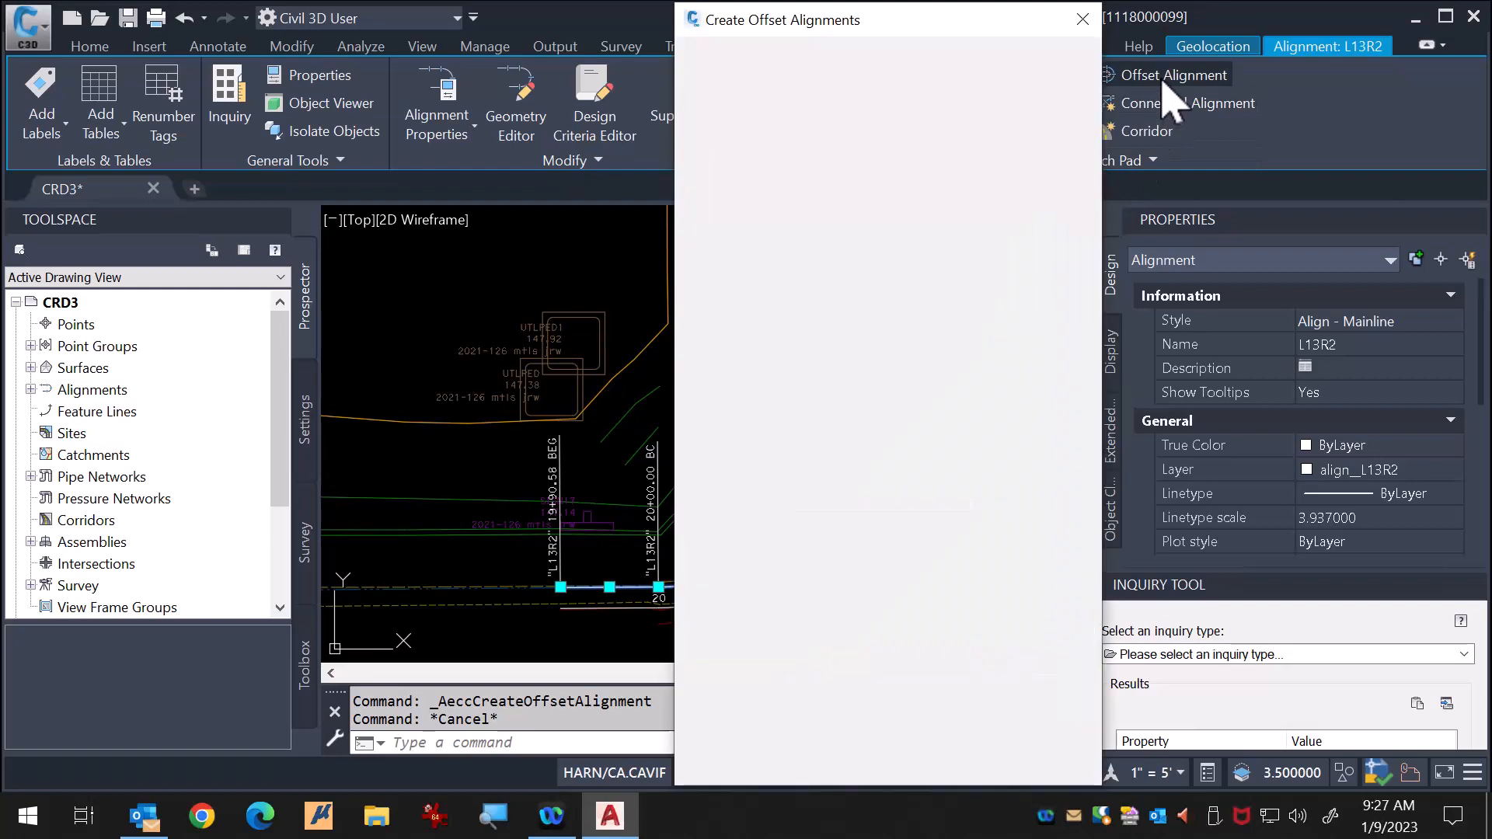
left_click_drag(878, 136, 929, 138)
type("SC")
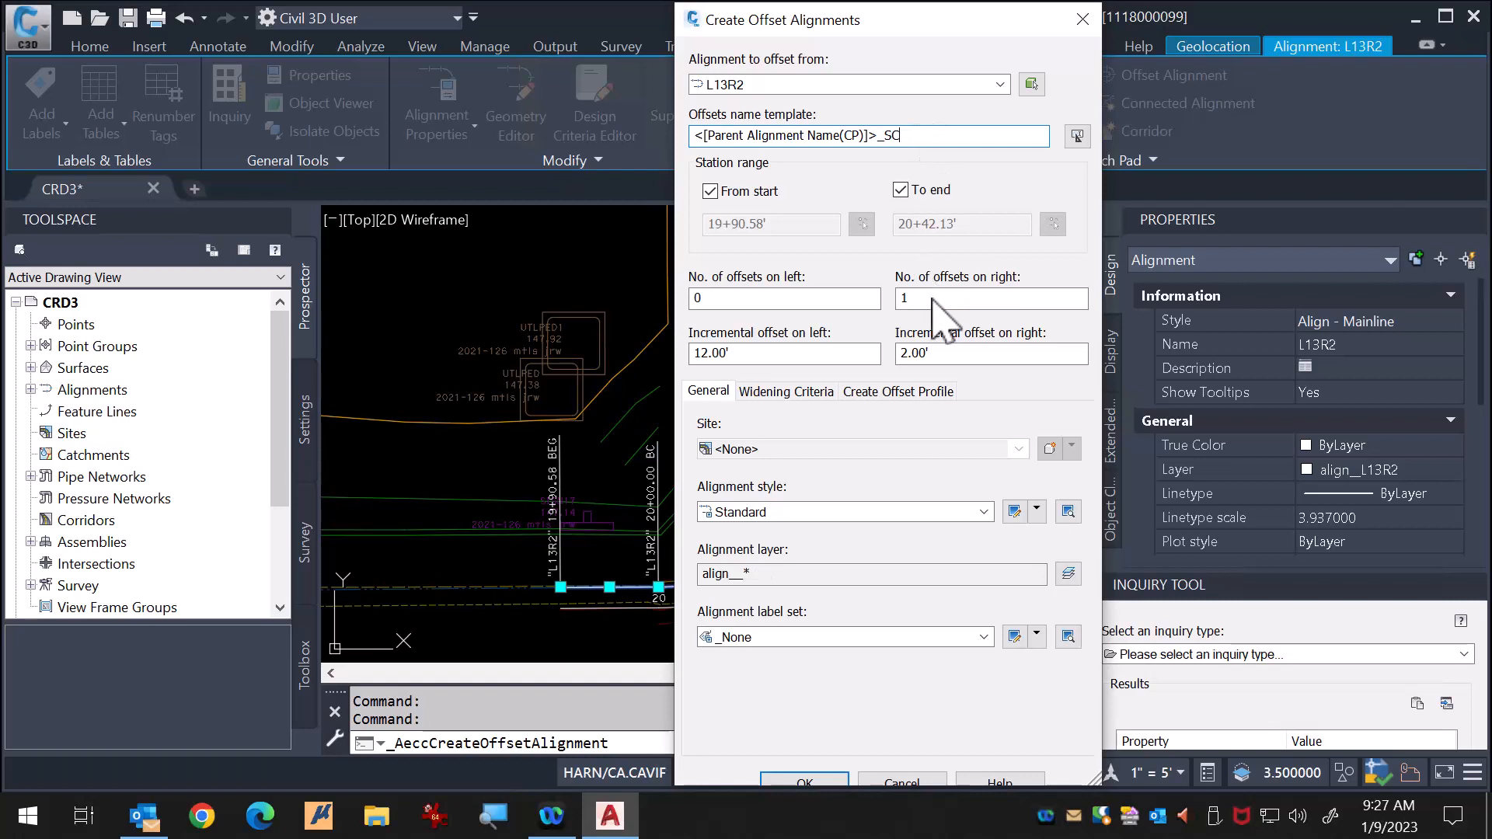
Set the incremental offset on the right to 4.00' and create the SC offset alignment.
left_click_drag(941, 353, 867, 354)
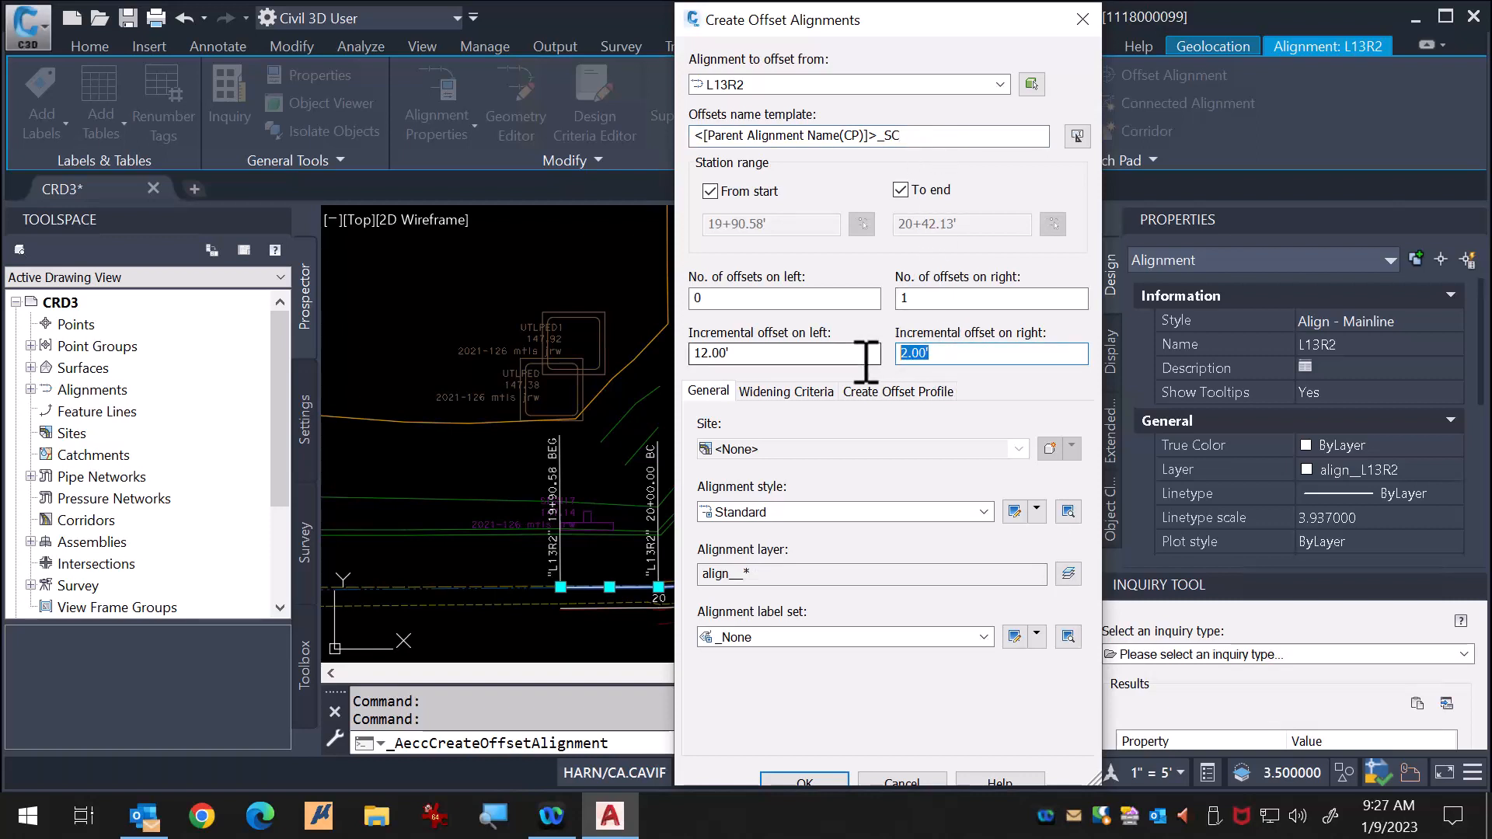
type("4")
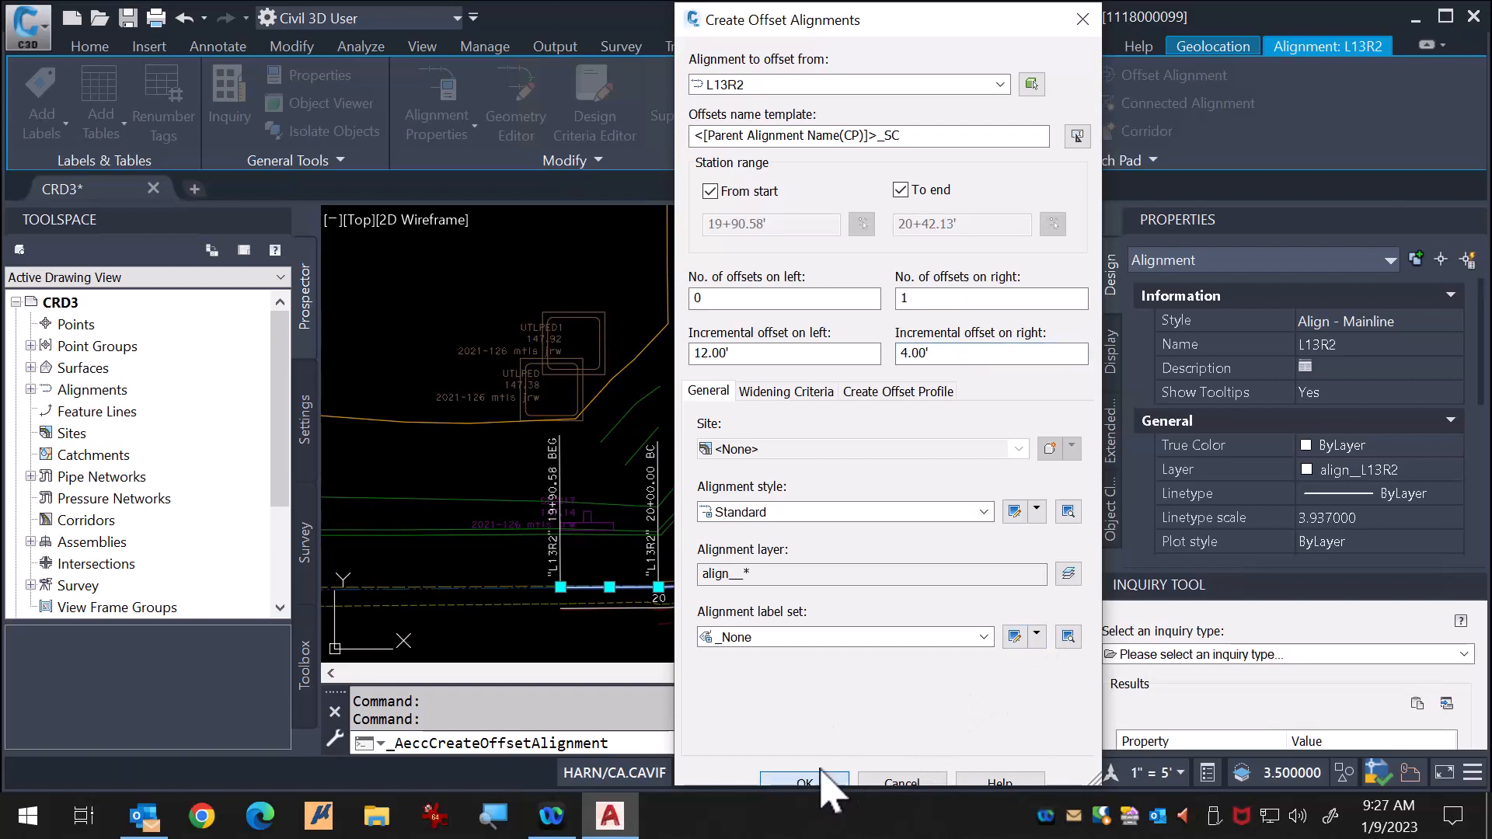
left_click(809, 782)
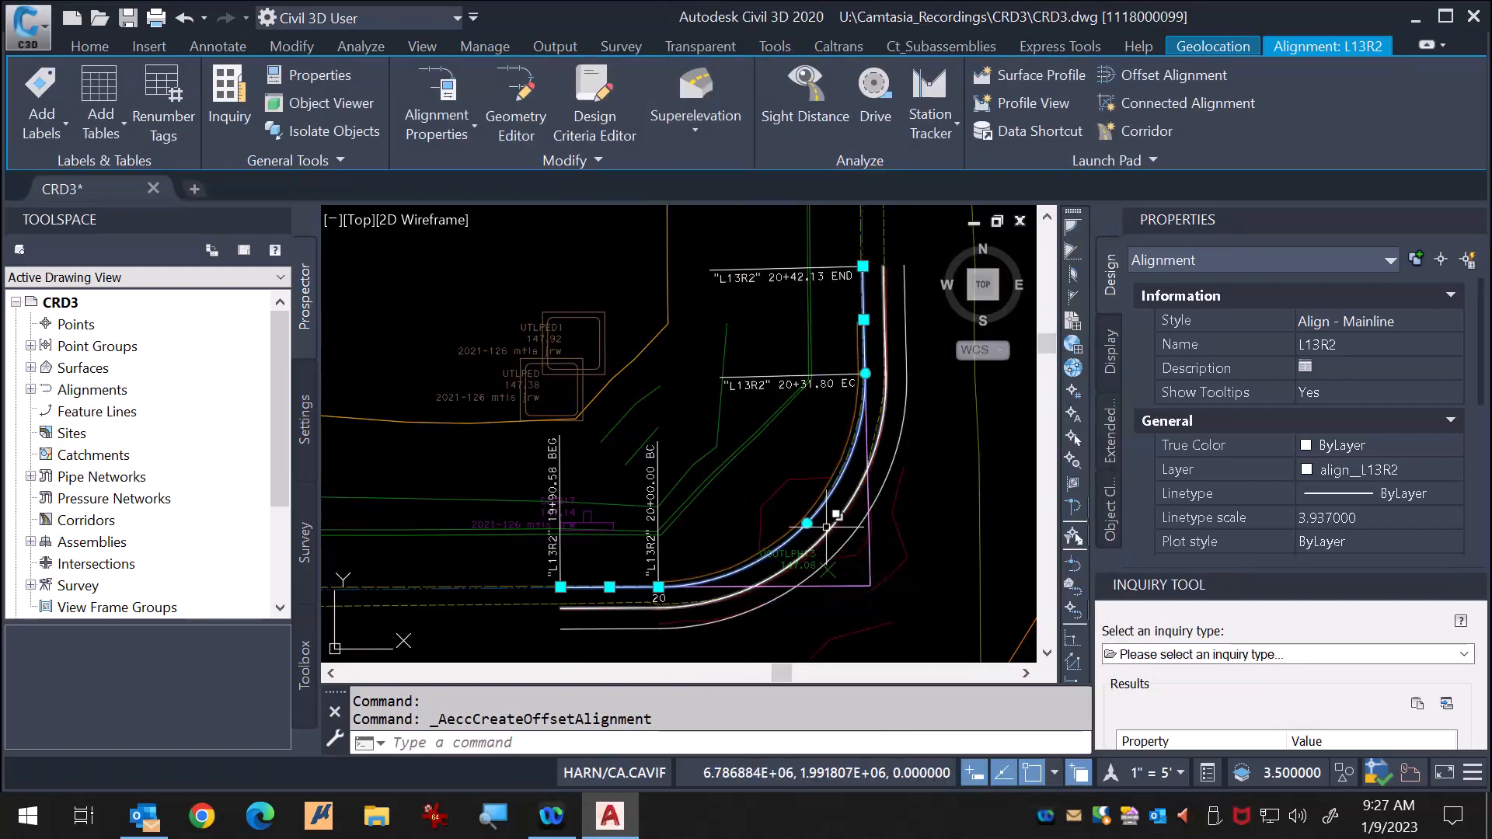
mouse_move(836, 504)
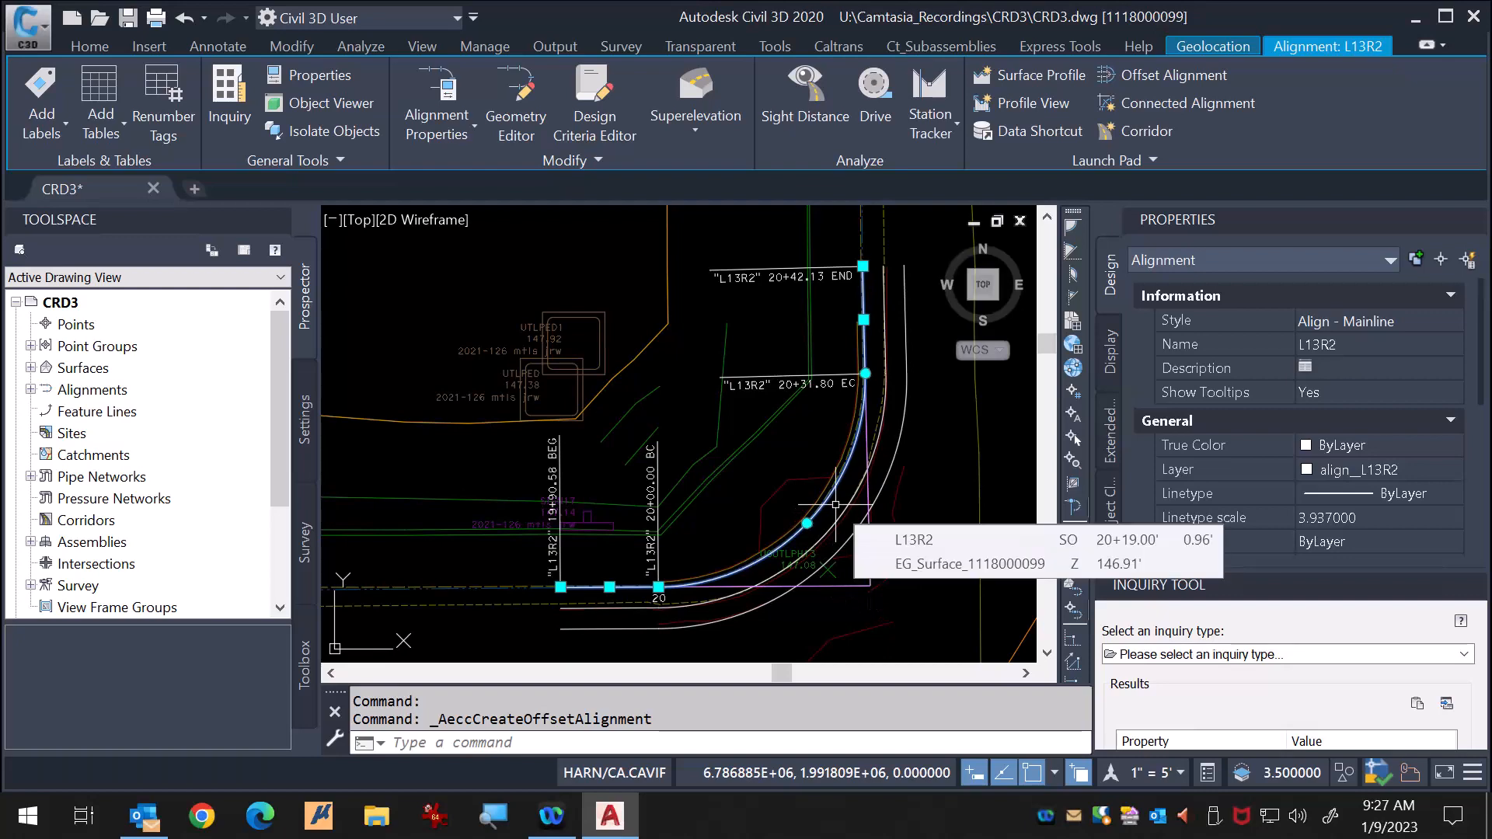
key("Escape")
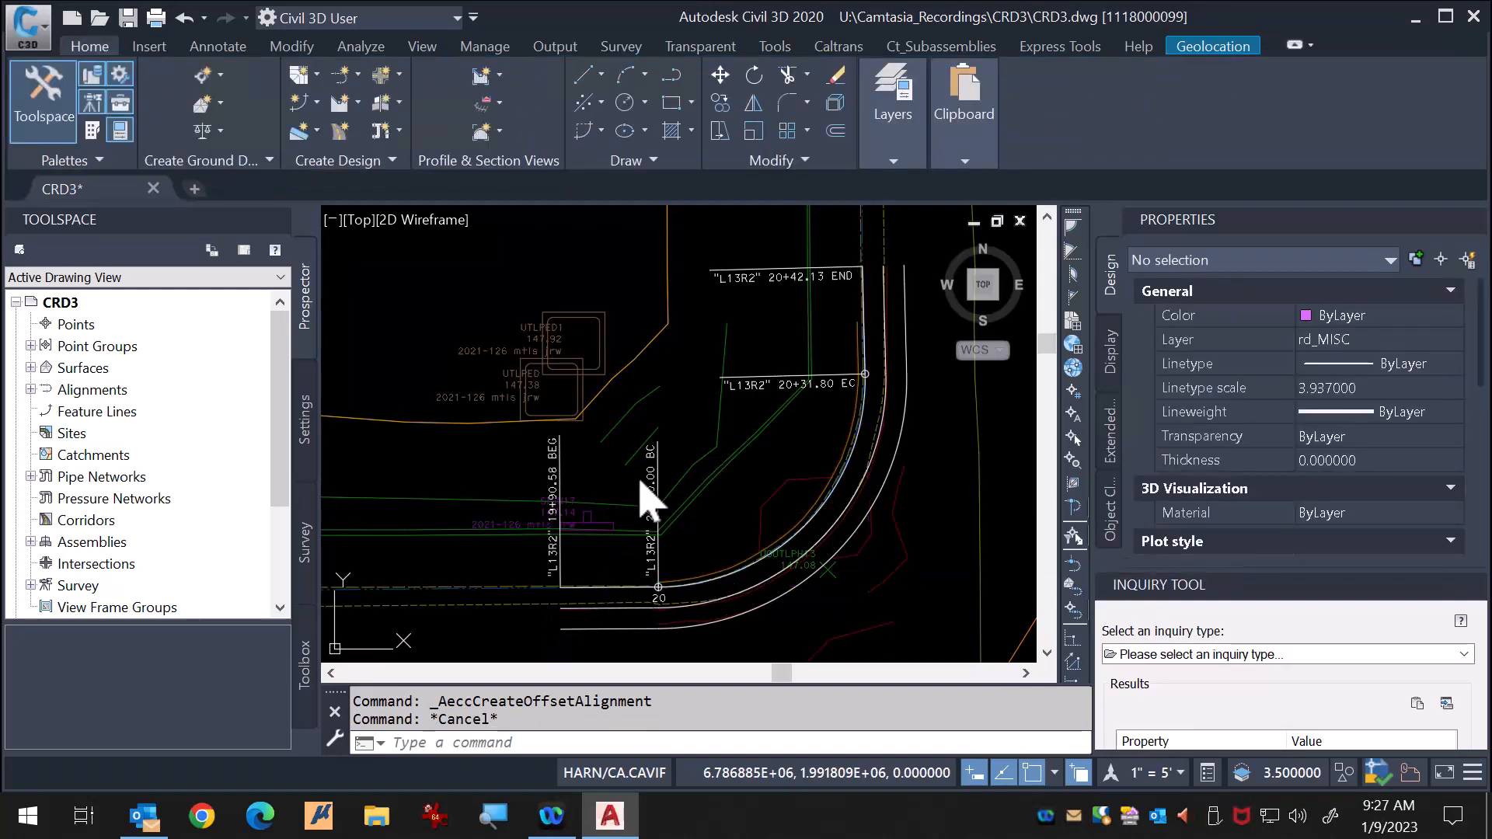
Examine both ends of the L13R2 alignment and its offsets against the existing linework.
scroll(567, 600, "up", 8)
scroll(564, 594, "up", 5)
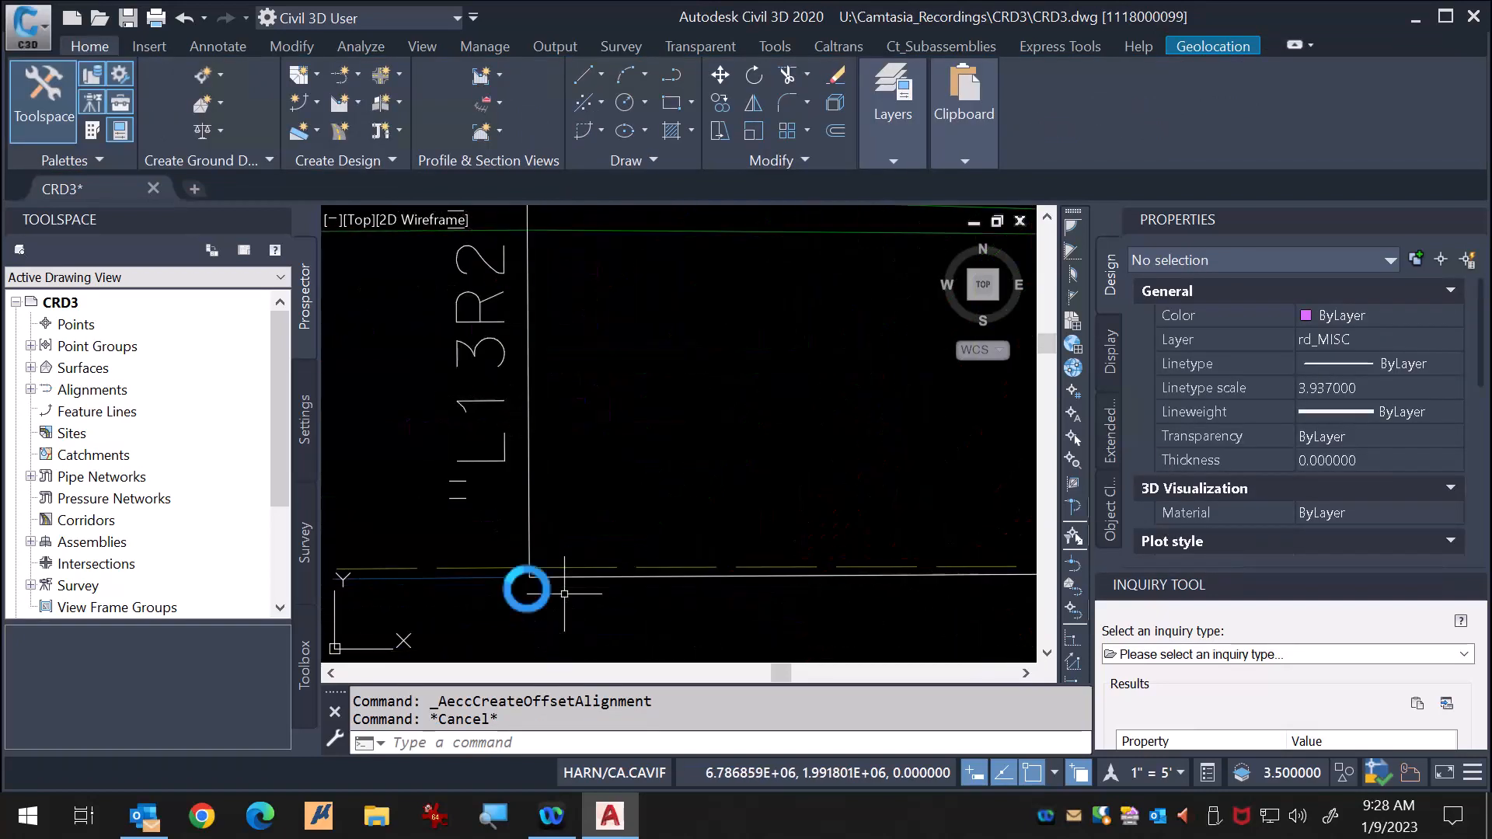
scroll(549, 594, "down", 10)
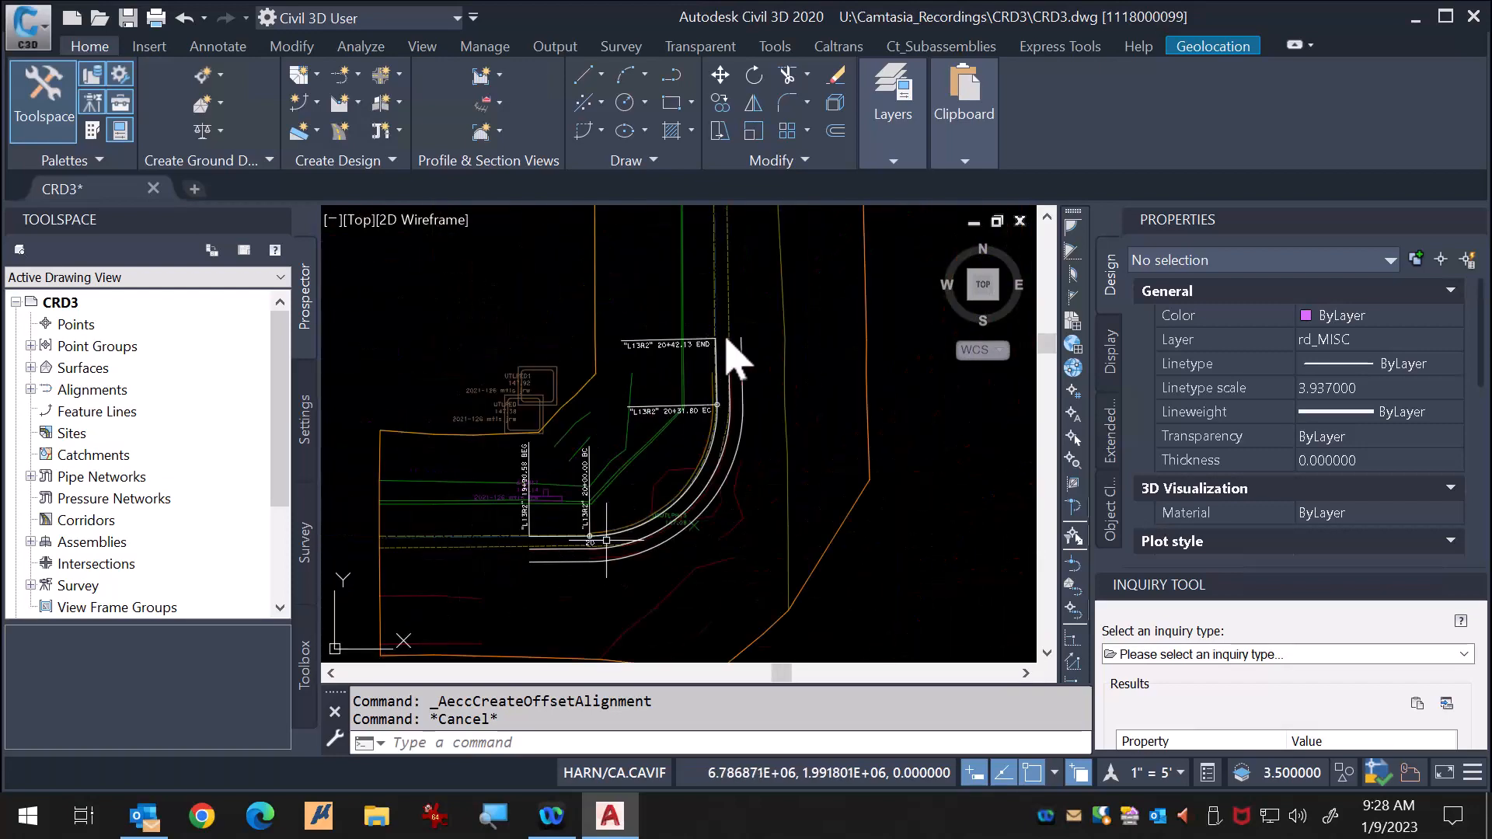
scroll(727, 335, "up", 10)
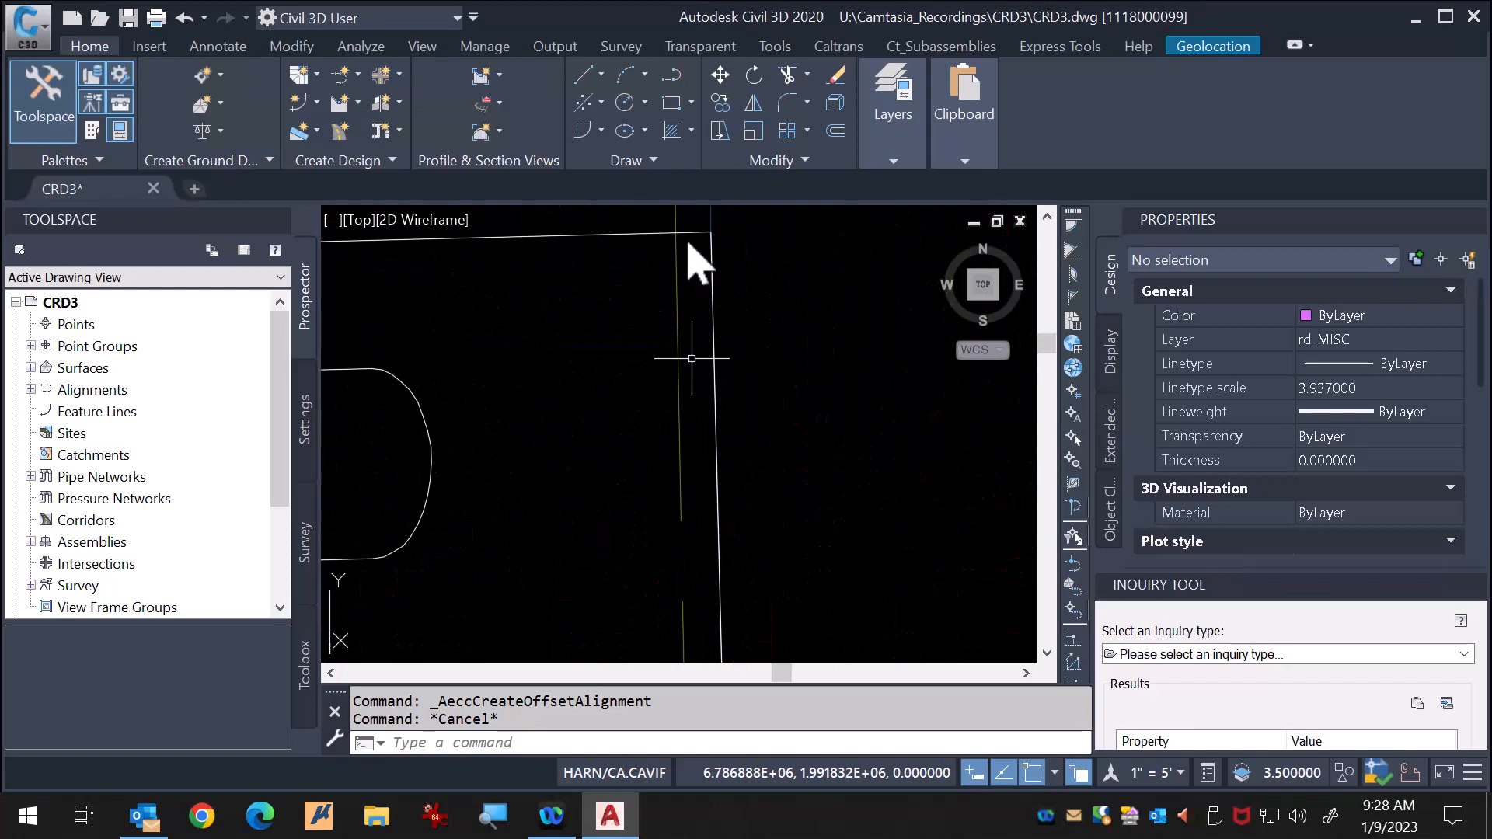
scroll(723, 268, "down", 5)
scroll(735, 373, "down", 5)
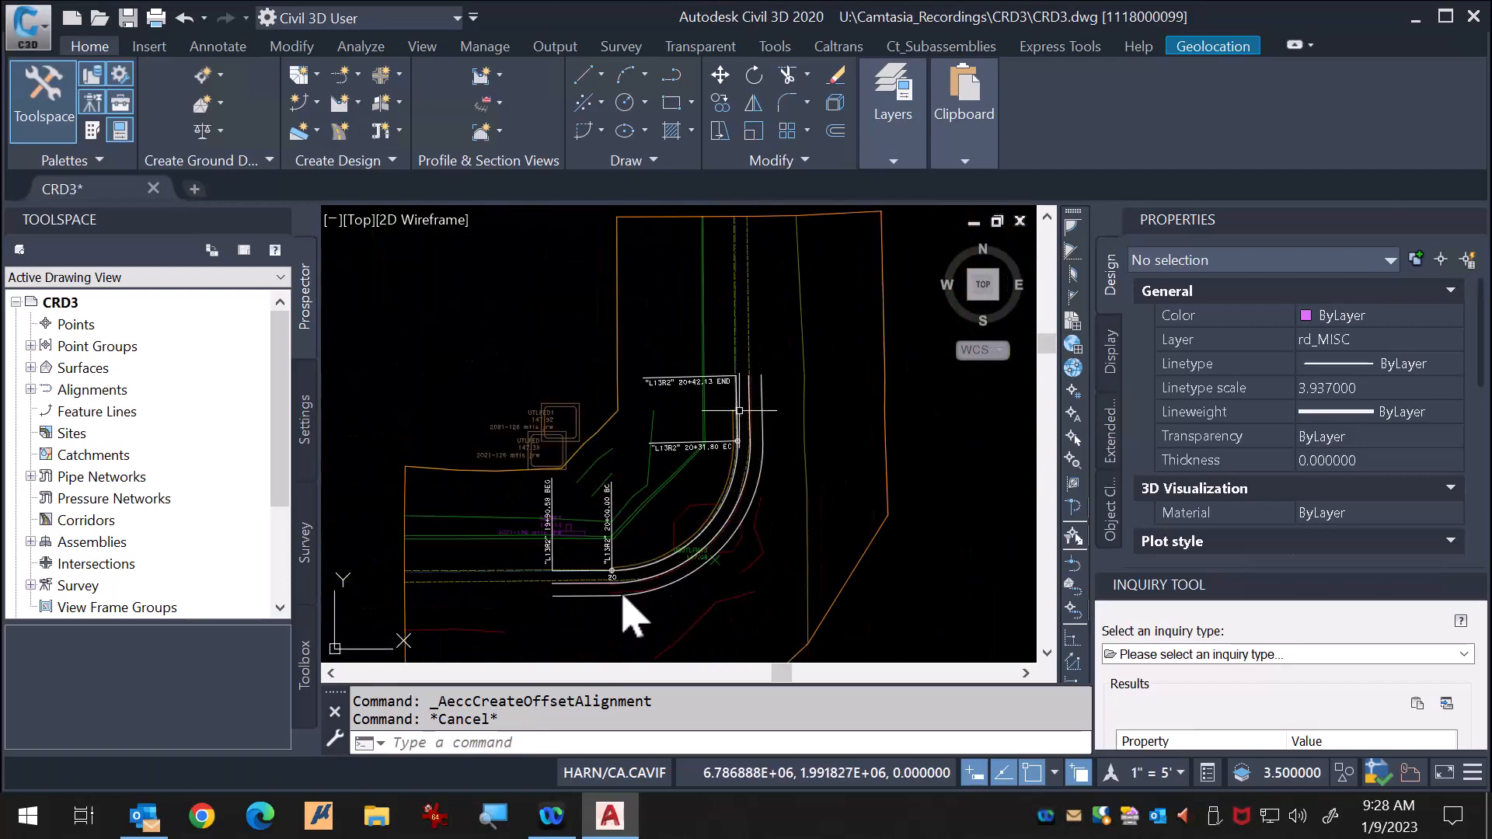
scroll(645, 575, "up", 8)
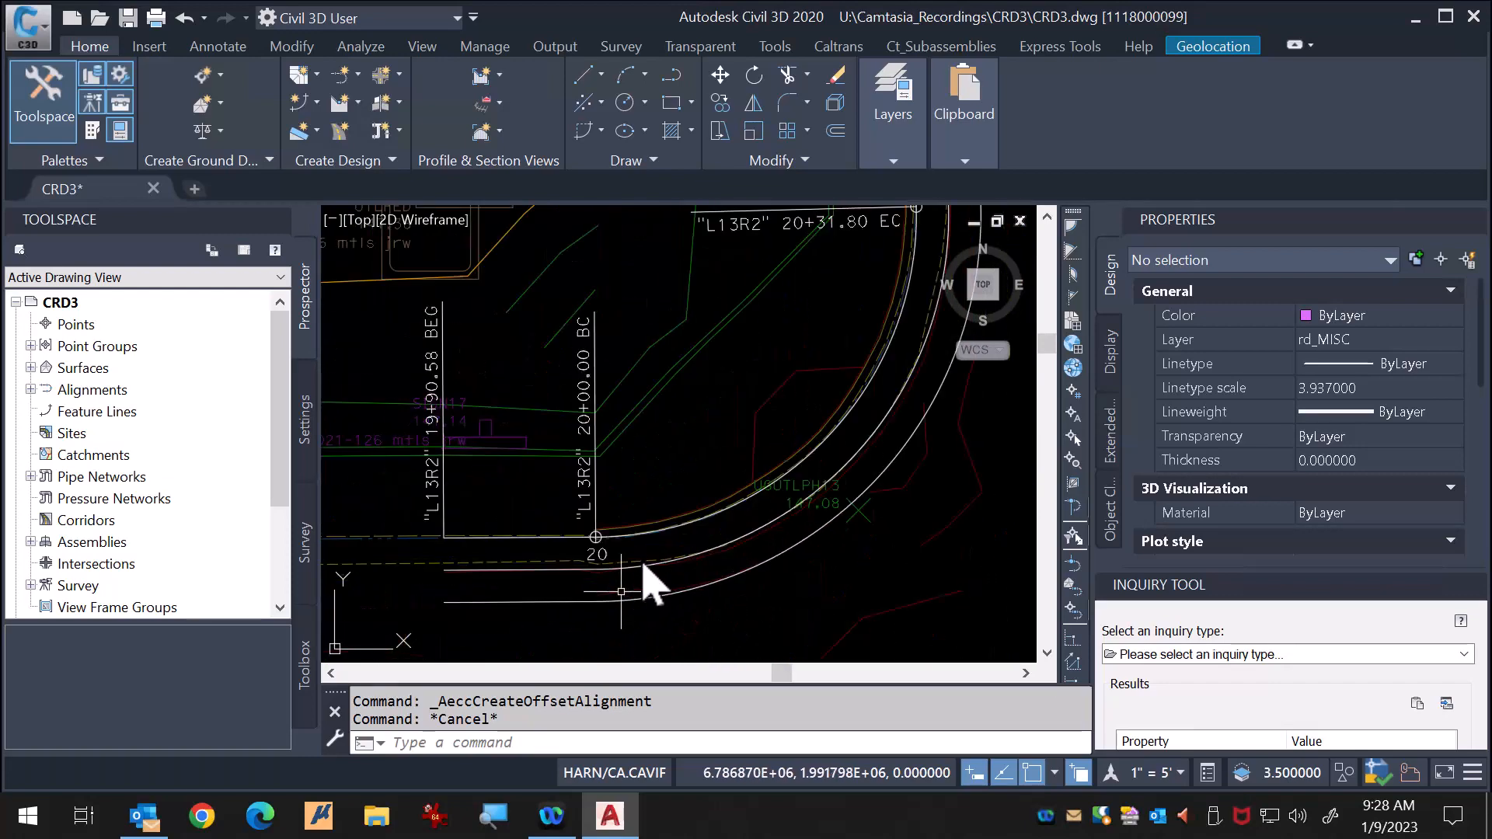
Start another offset alignment from L13R2 and set its name template to <[Parent Alignment Name(CP)]>_TC.
left_click(685, 507)
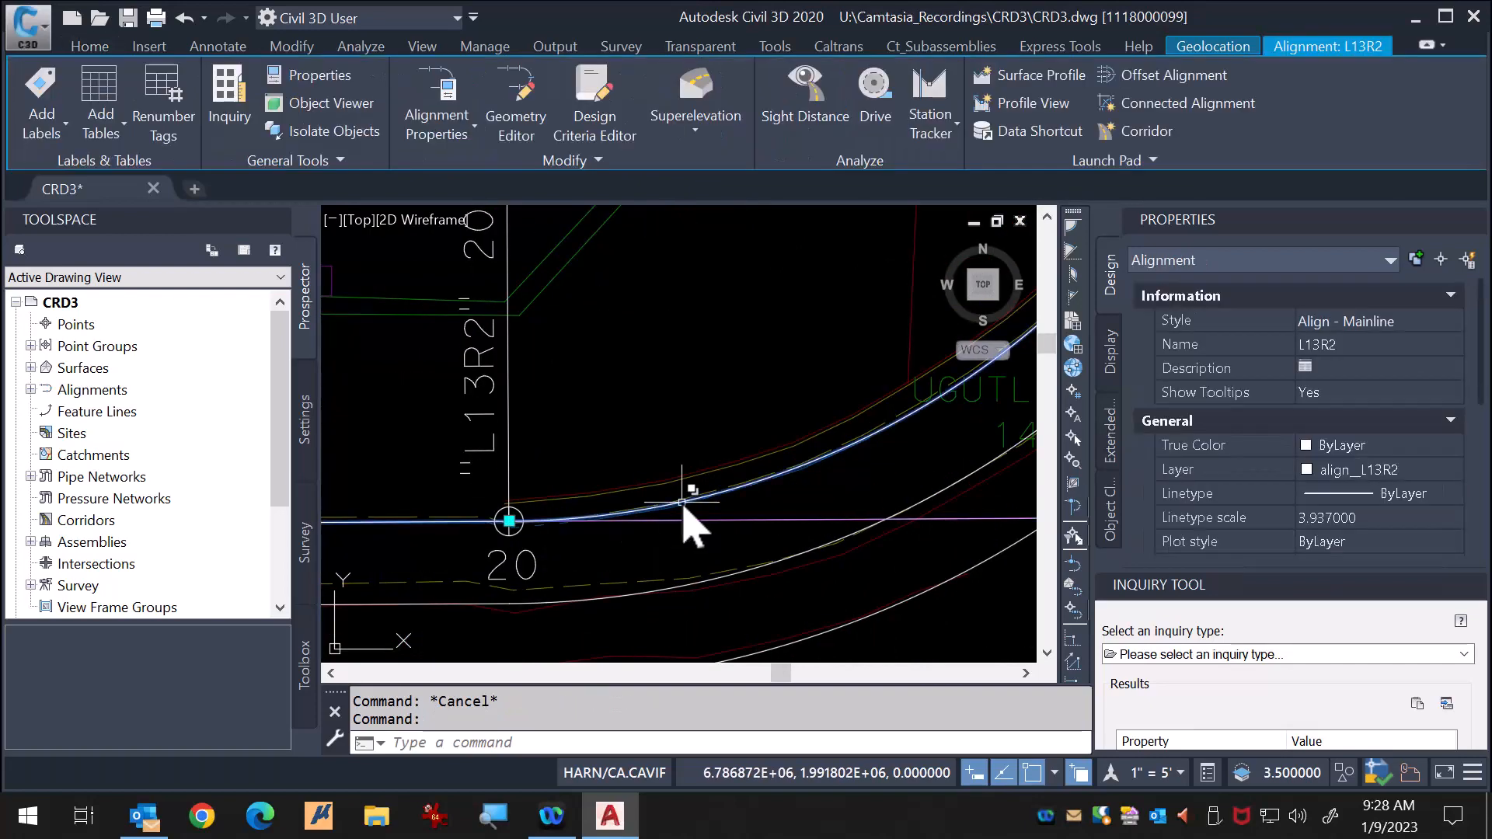
scroll(682, 498, "down", 3)
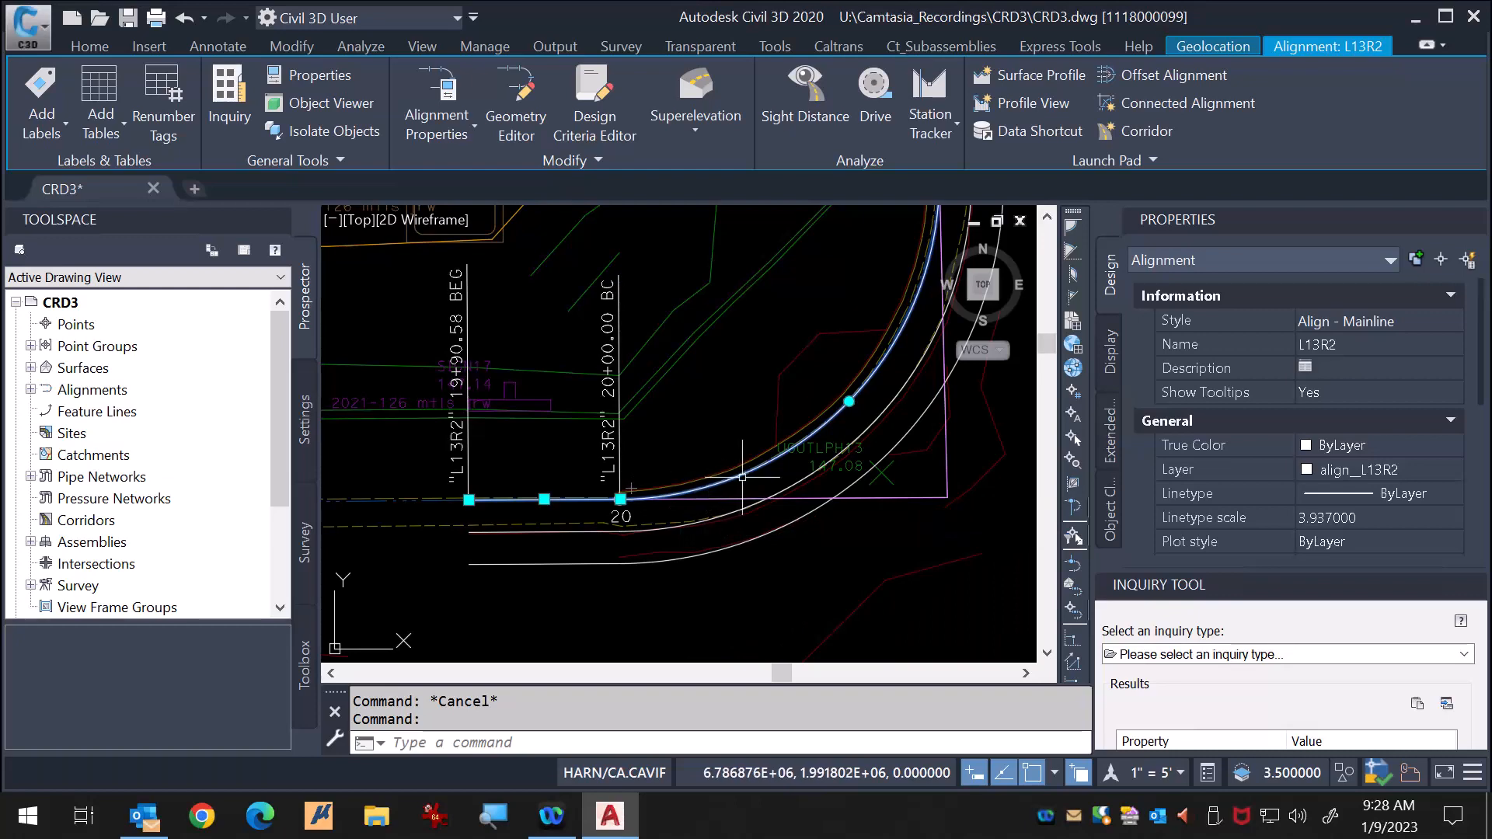
left_click(1187, 83)
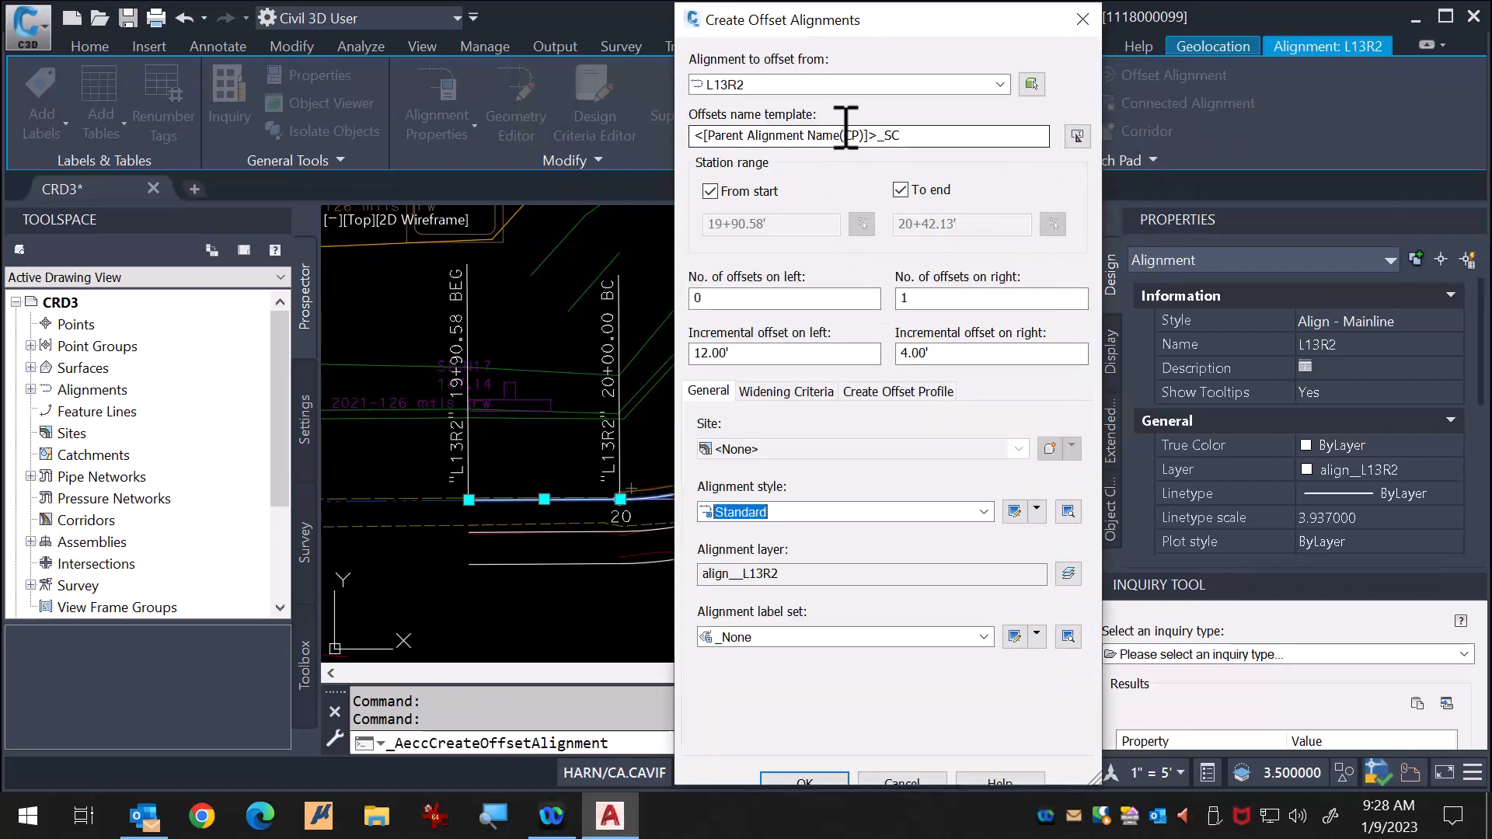
left_click_drag(885, 135, 938, 129)
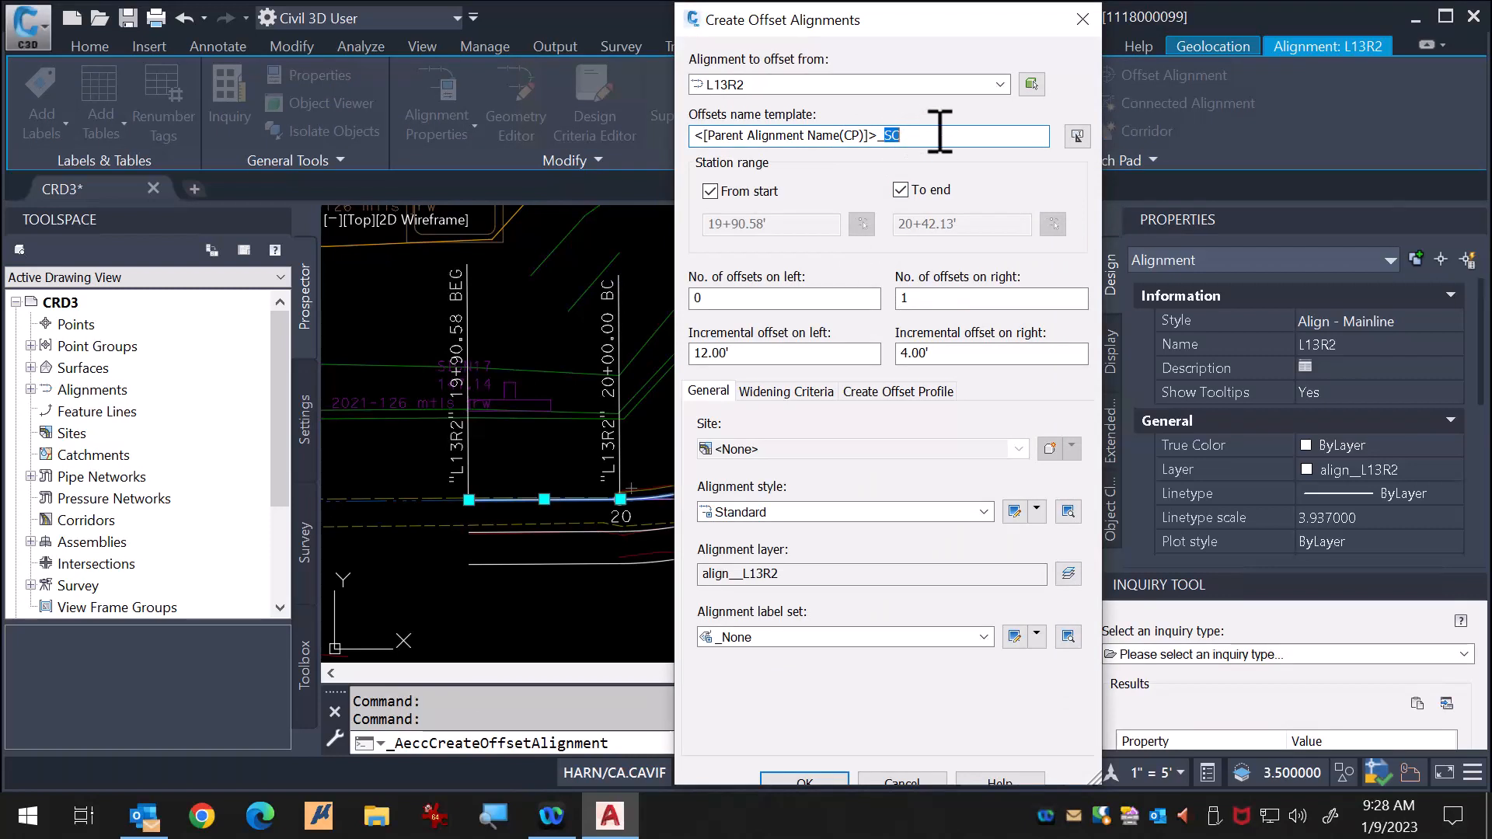
type("TC")
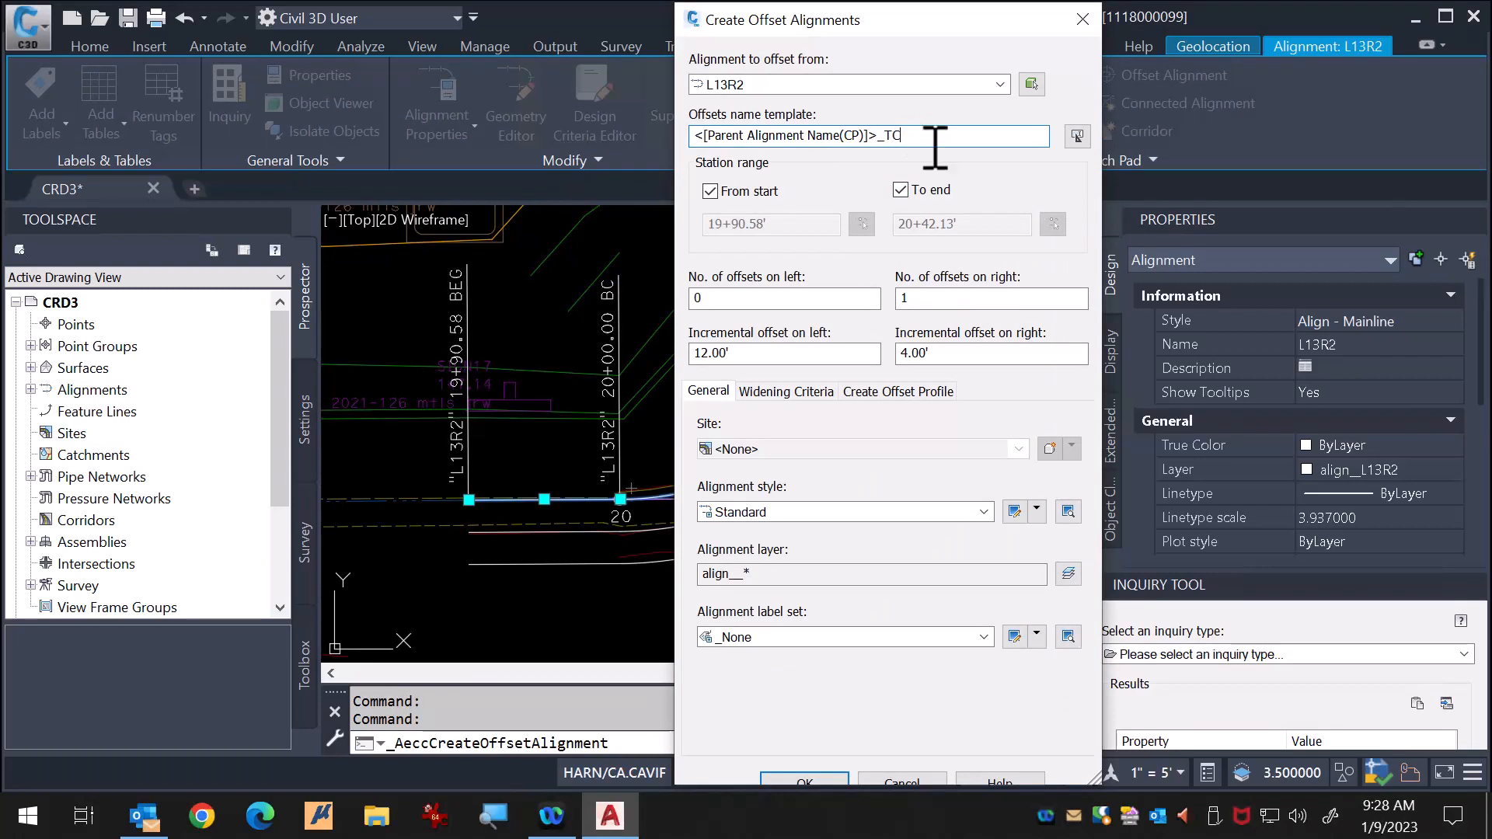
Set 0 offsets on the right and 1 on the left at an incremental offset of .17', and create the TC offset alignment.
double_click(925, 299)
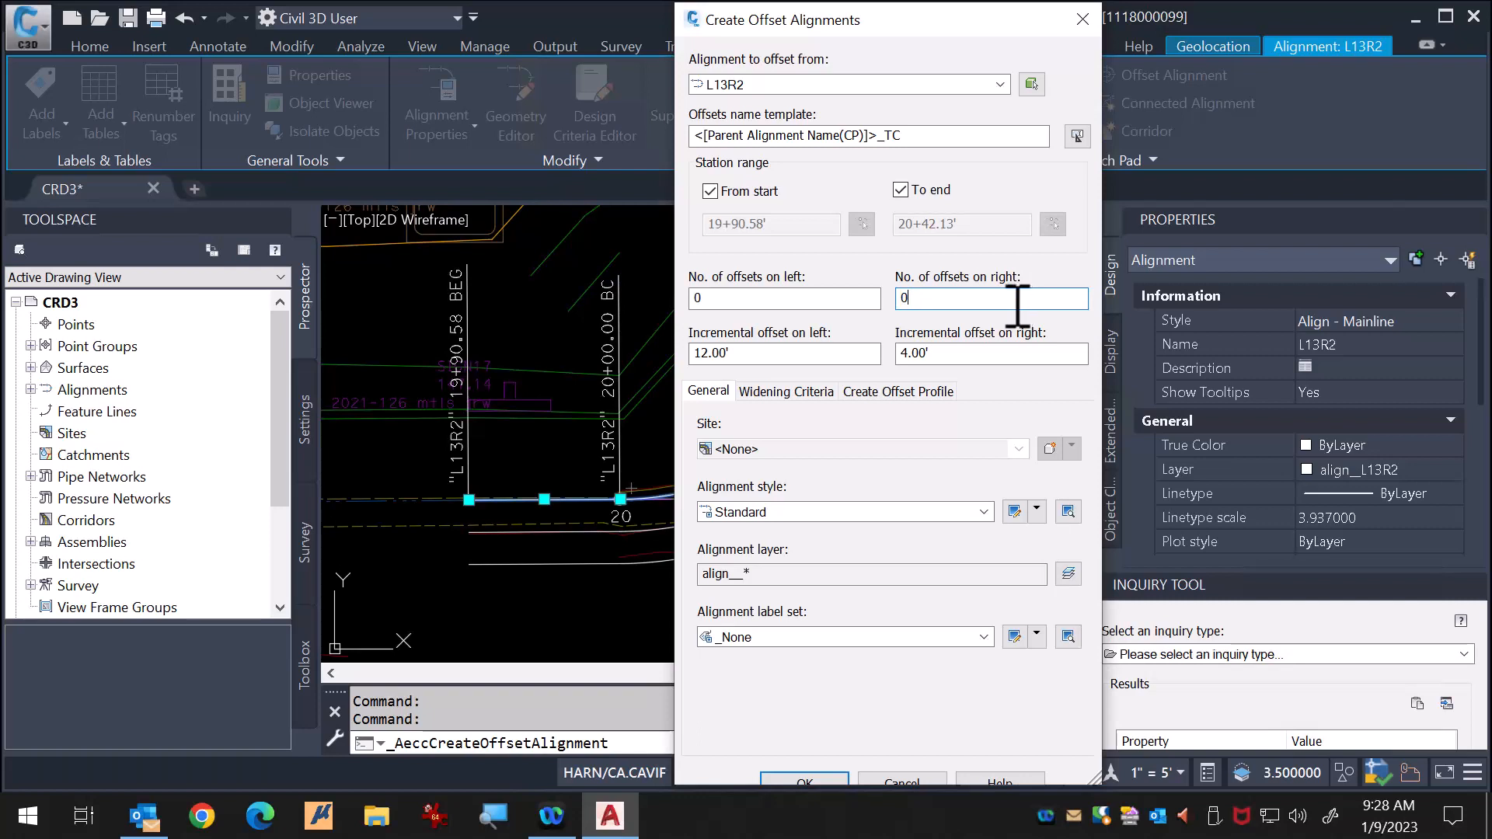
left_click(699, 298)
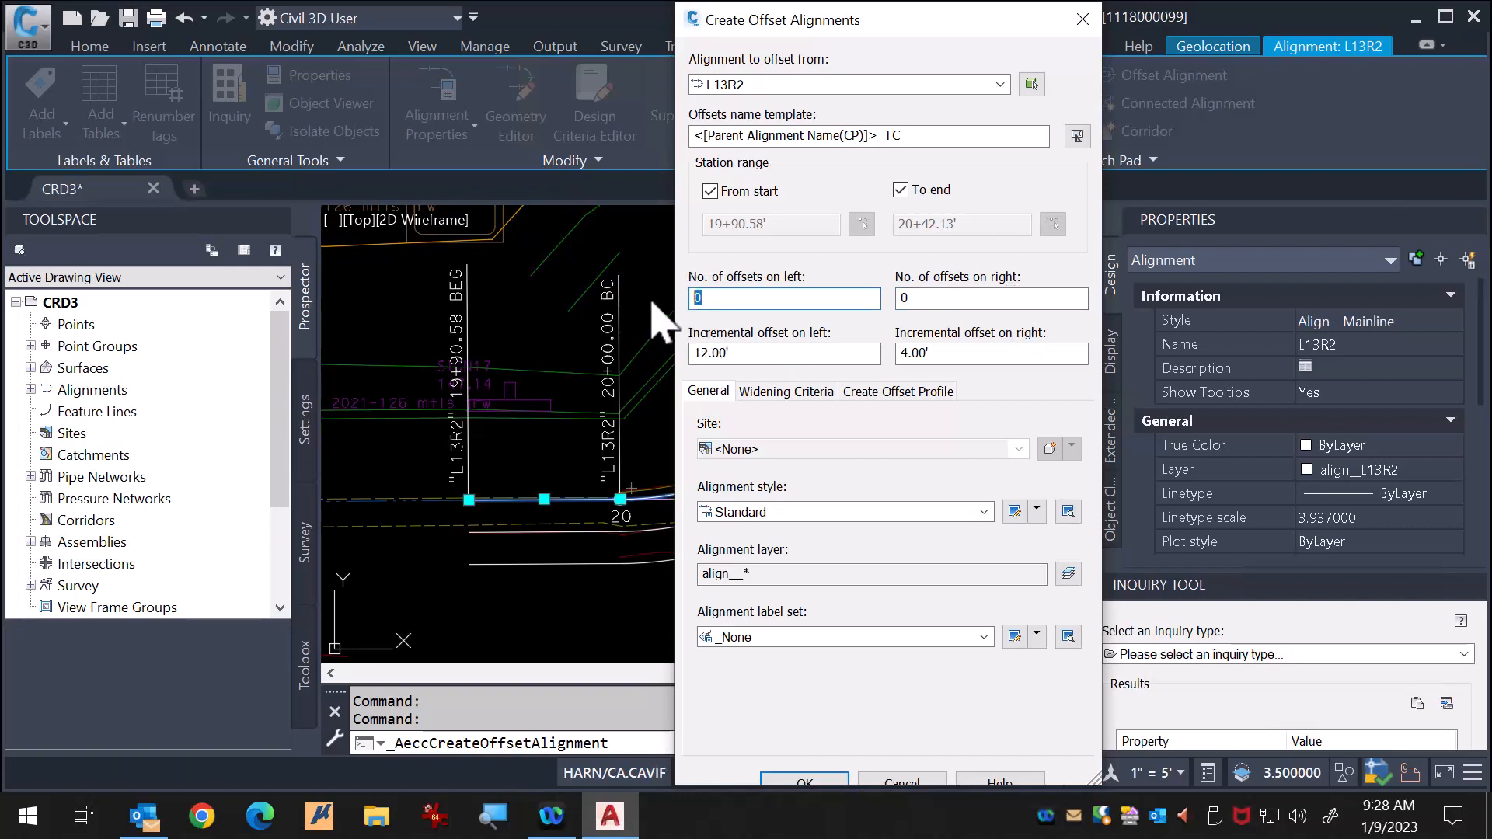
type("1")
left_click_drag(747, 353, 681, 354)
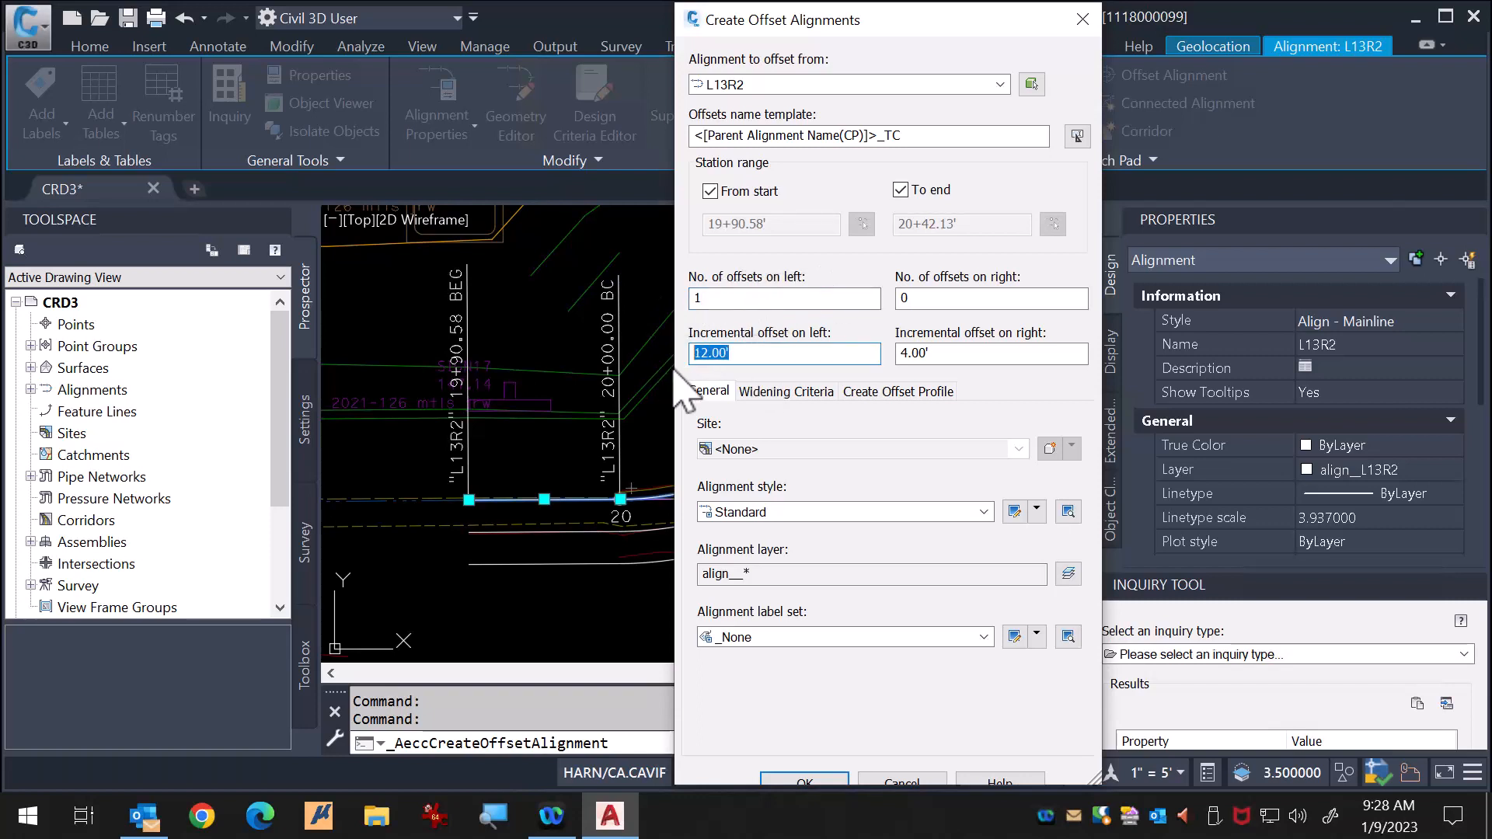
type(".17")
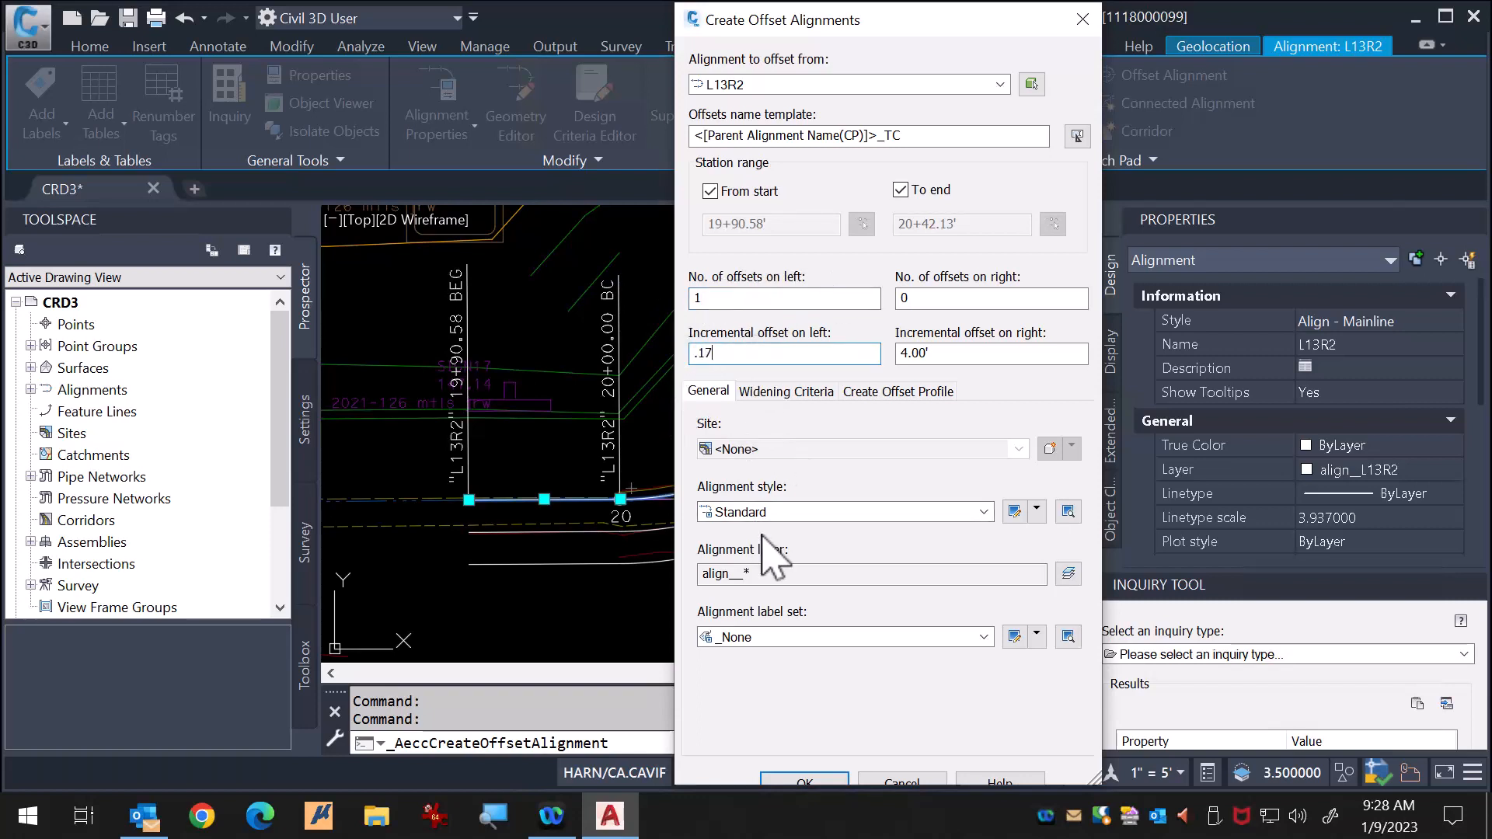
left_click(808, 780)
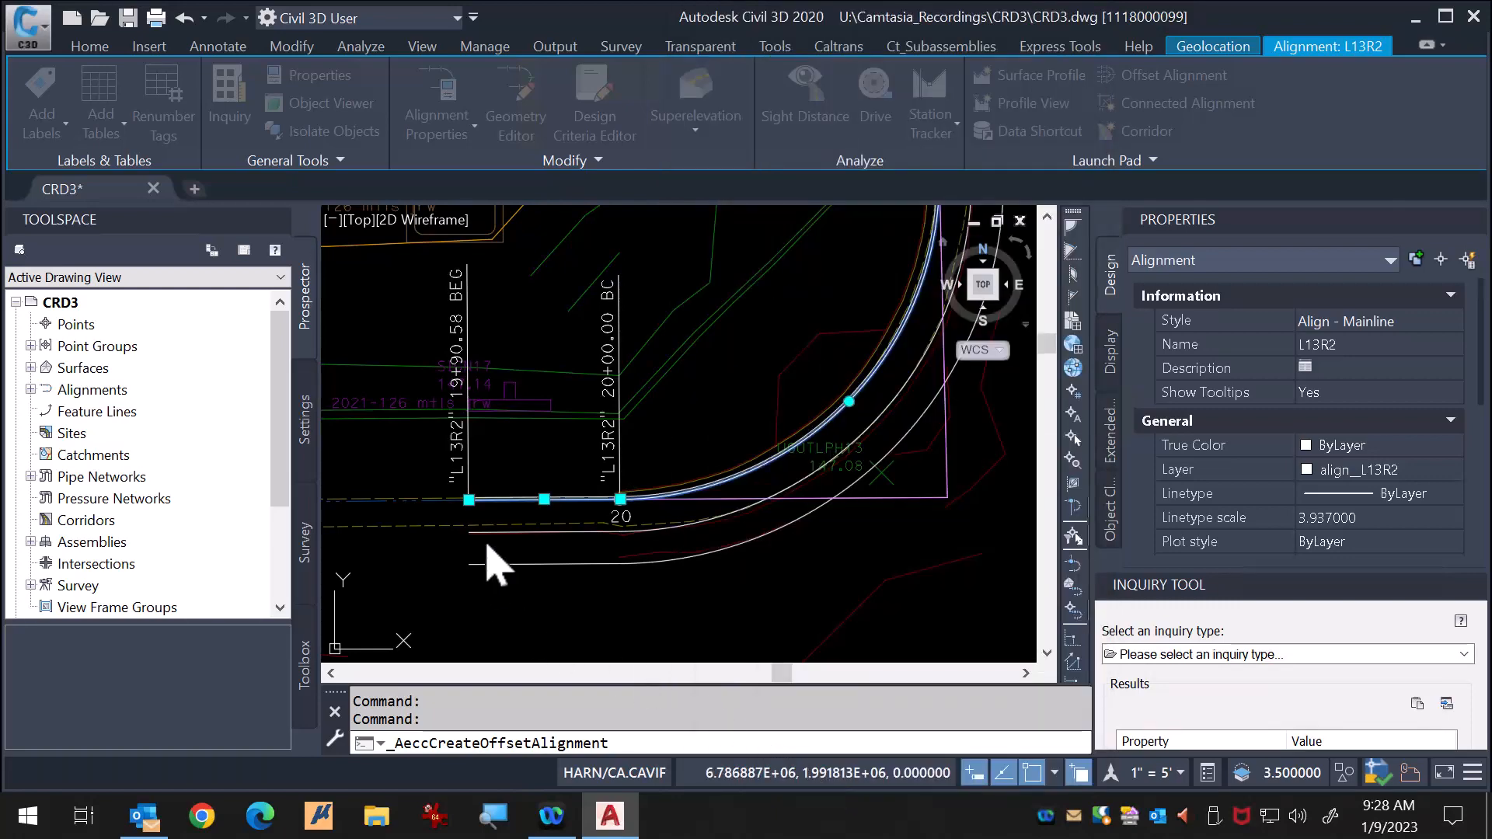
Examine the TC offset against the existing linework at the beginning of the L13R2 alignment.
scroll(451, 474, "up", 5)
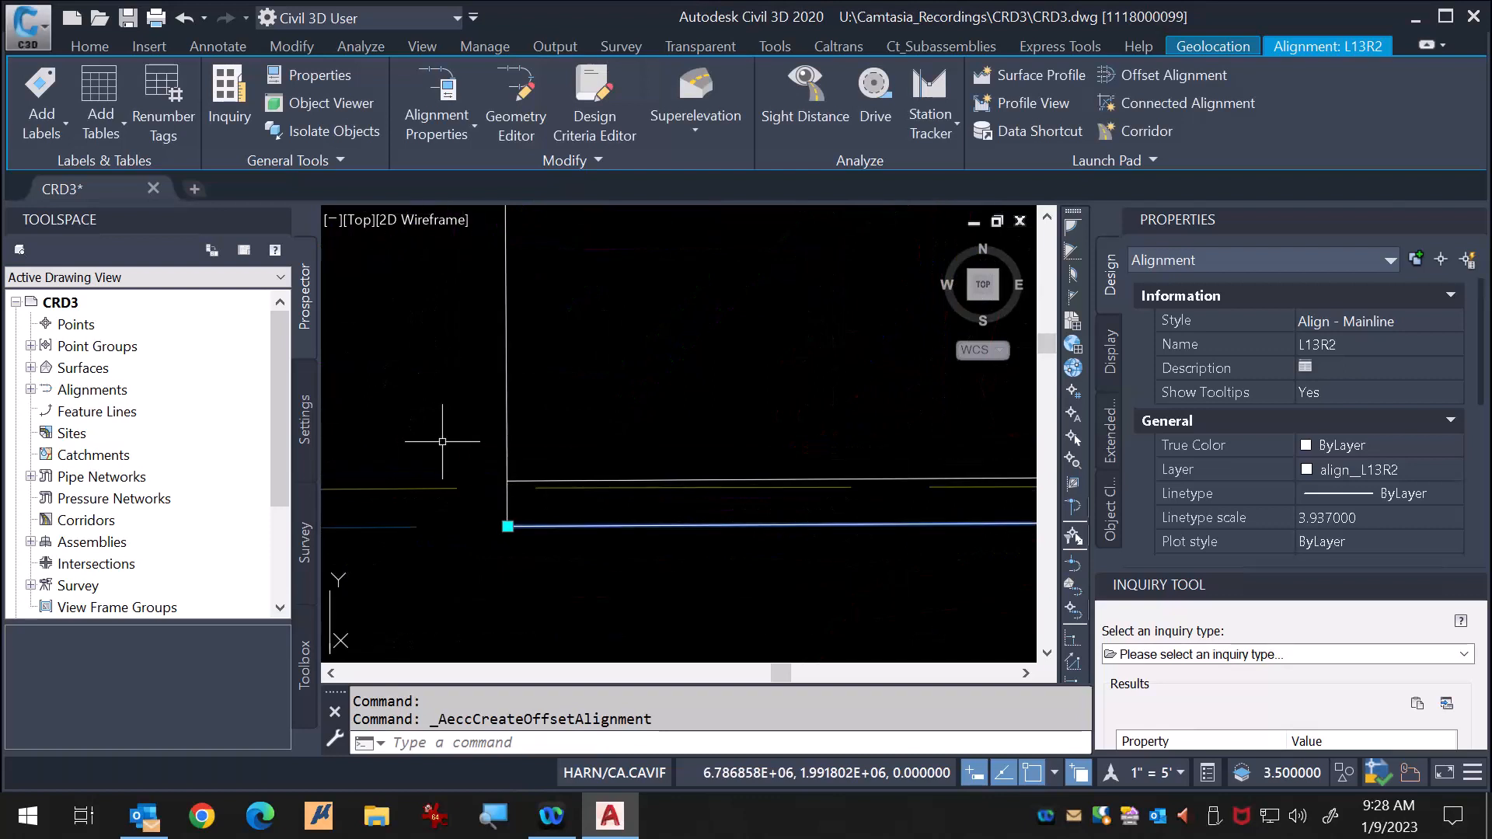
scroll(484, 467, "up", 2)
scroll(513, 491, "down", 2)
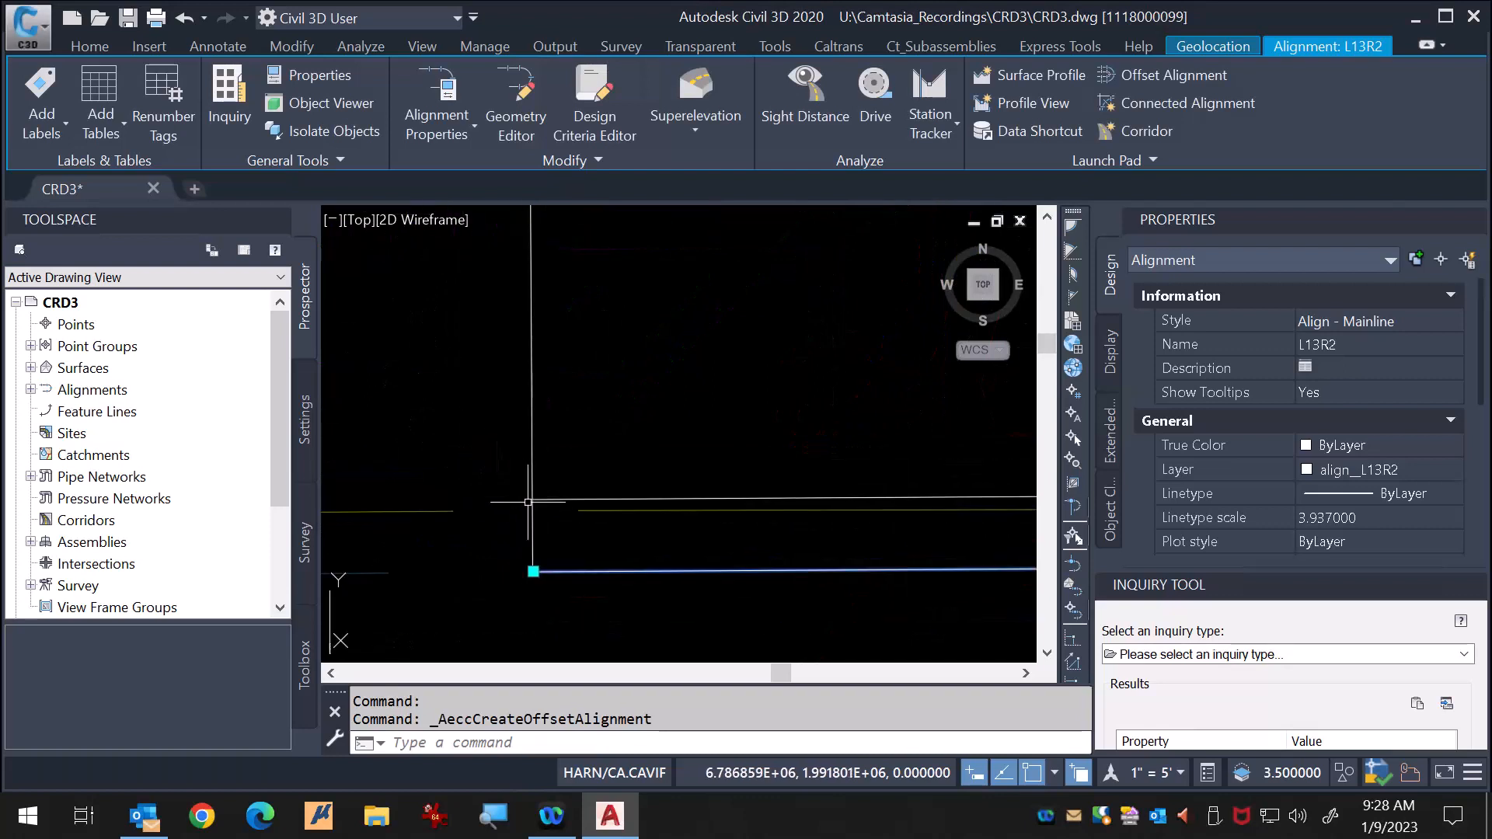
scroll(557, 491, "down", 2)
key("Escape")
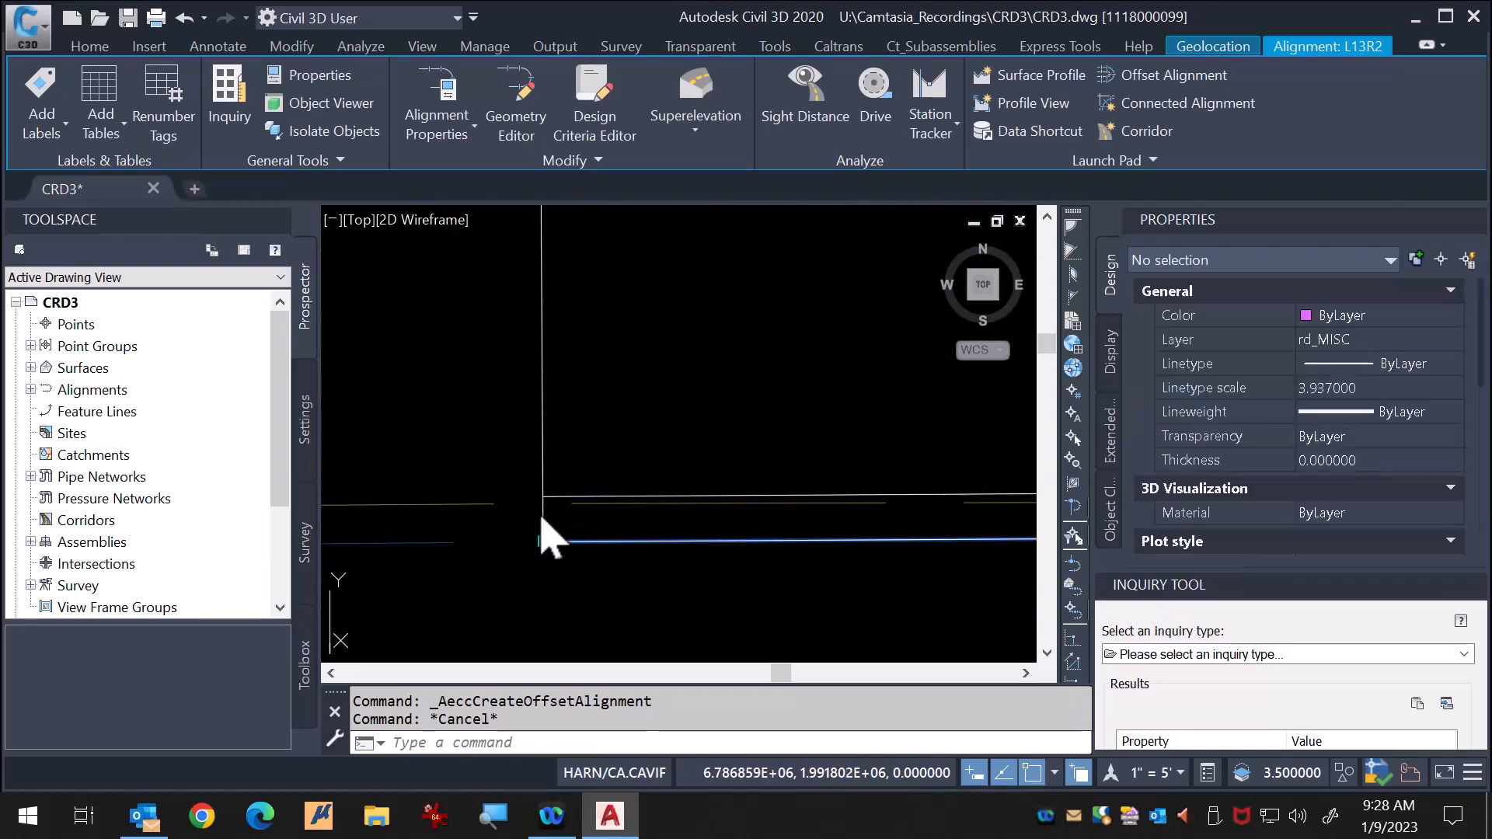
scroll(541, 516, "up", 3)
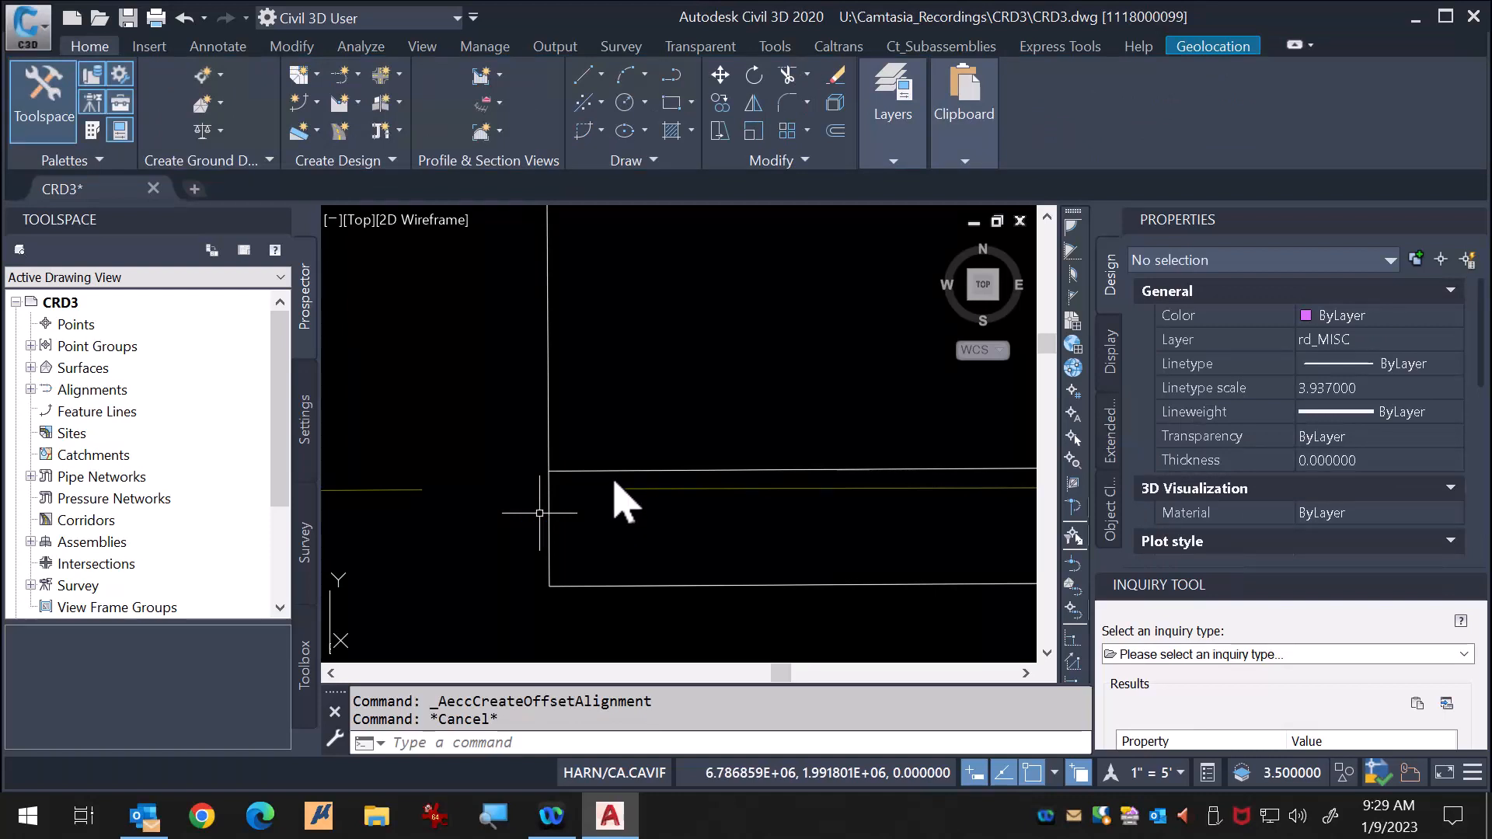
scroll(622, 480, "down", 3)
scroll(660, 490, "up", 5)
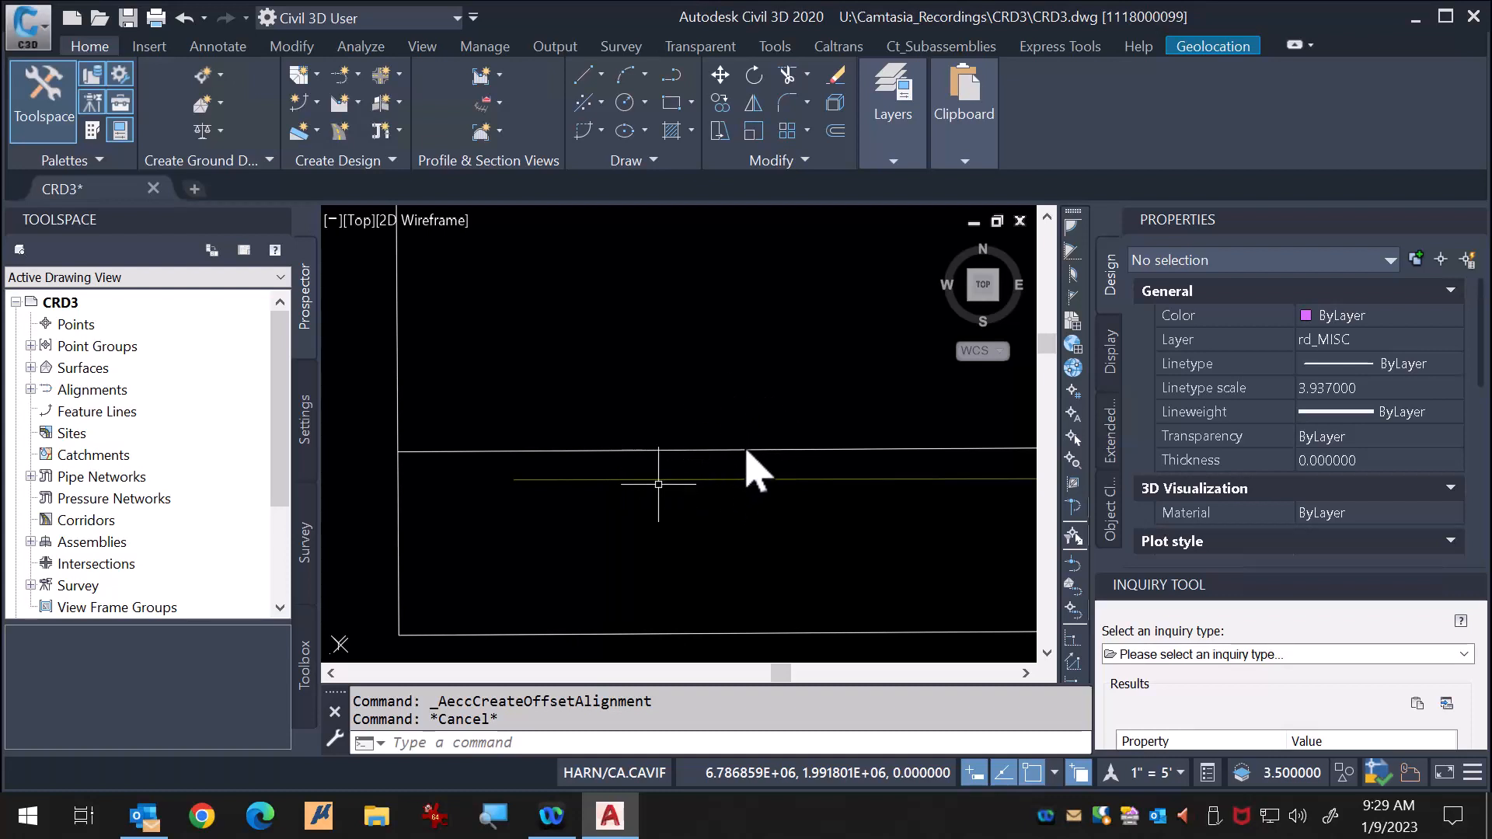
scroll(536, 502, "down", 3)
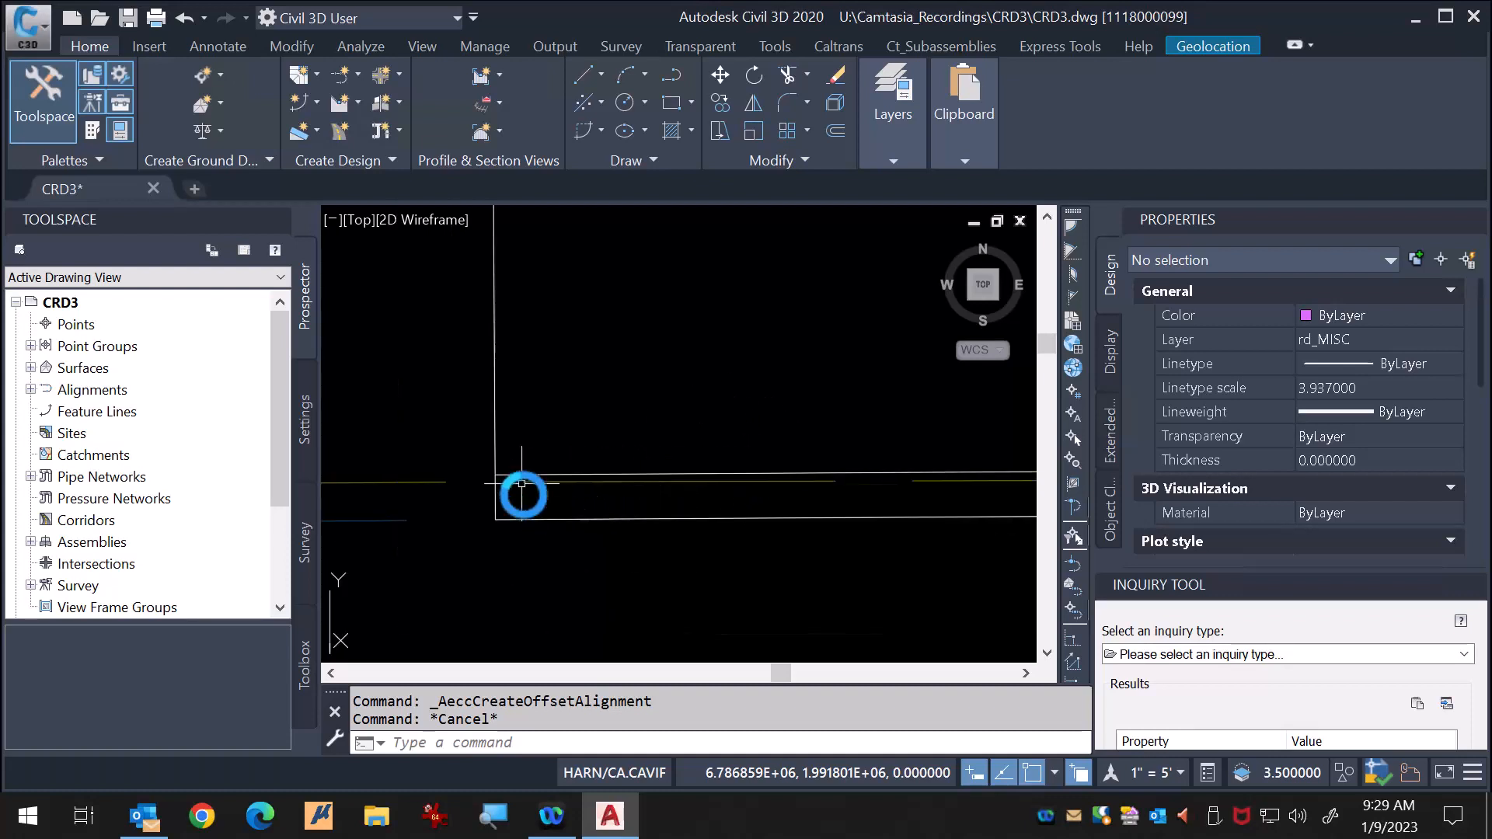
Examine the TC offset against the existing linework at the end of L13R2 and along its curve.
scroll(507, 555, "down", 10)
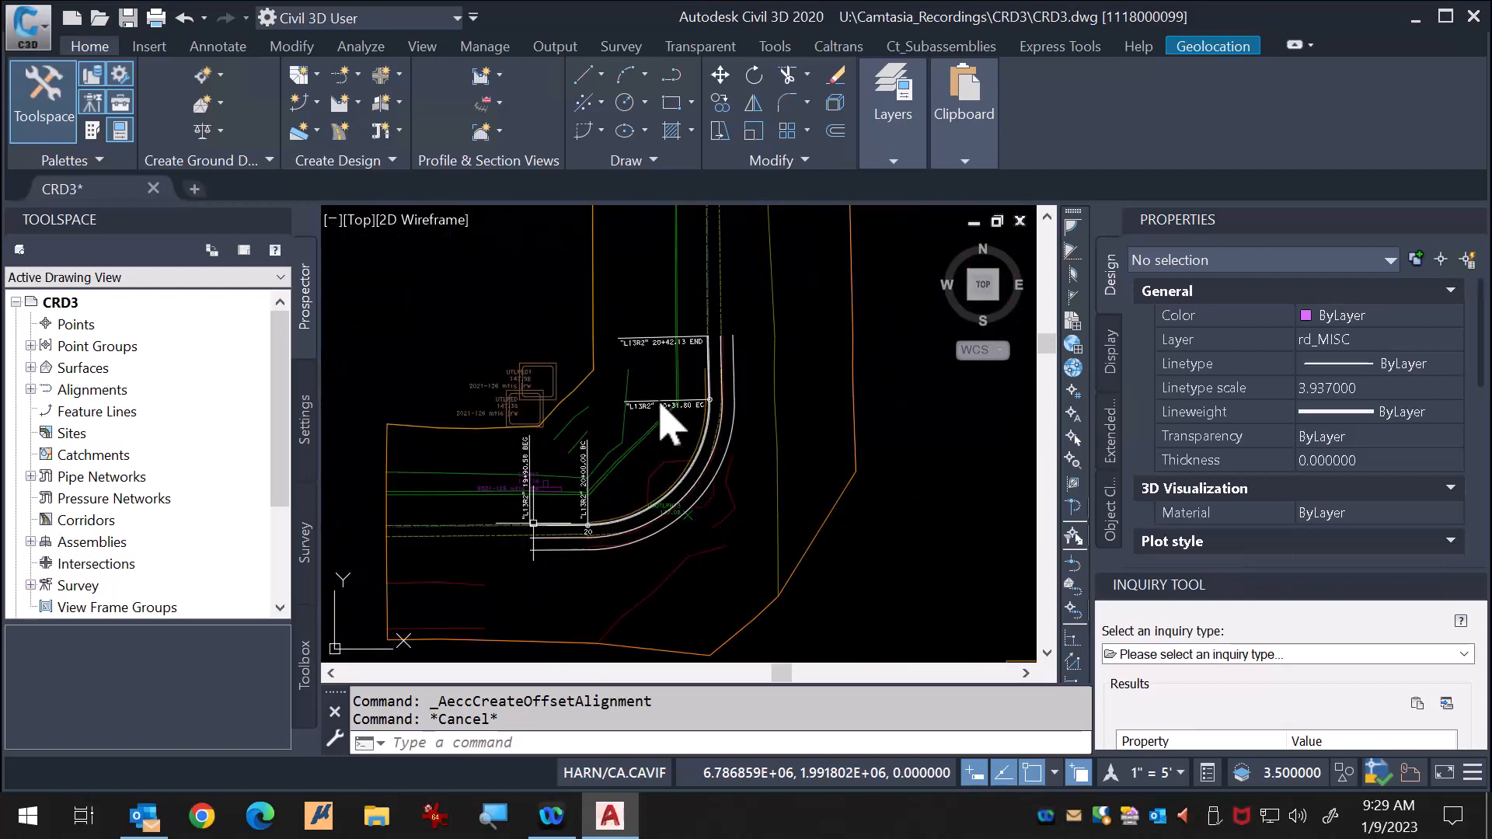
scroll(717, 334, "up", 2)
scroll(716, 334, "up", 5)
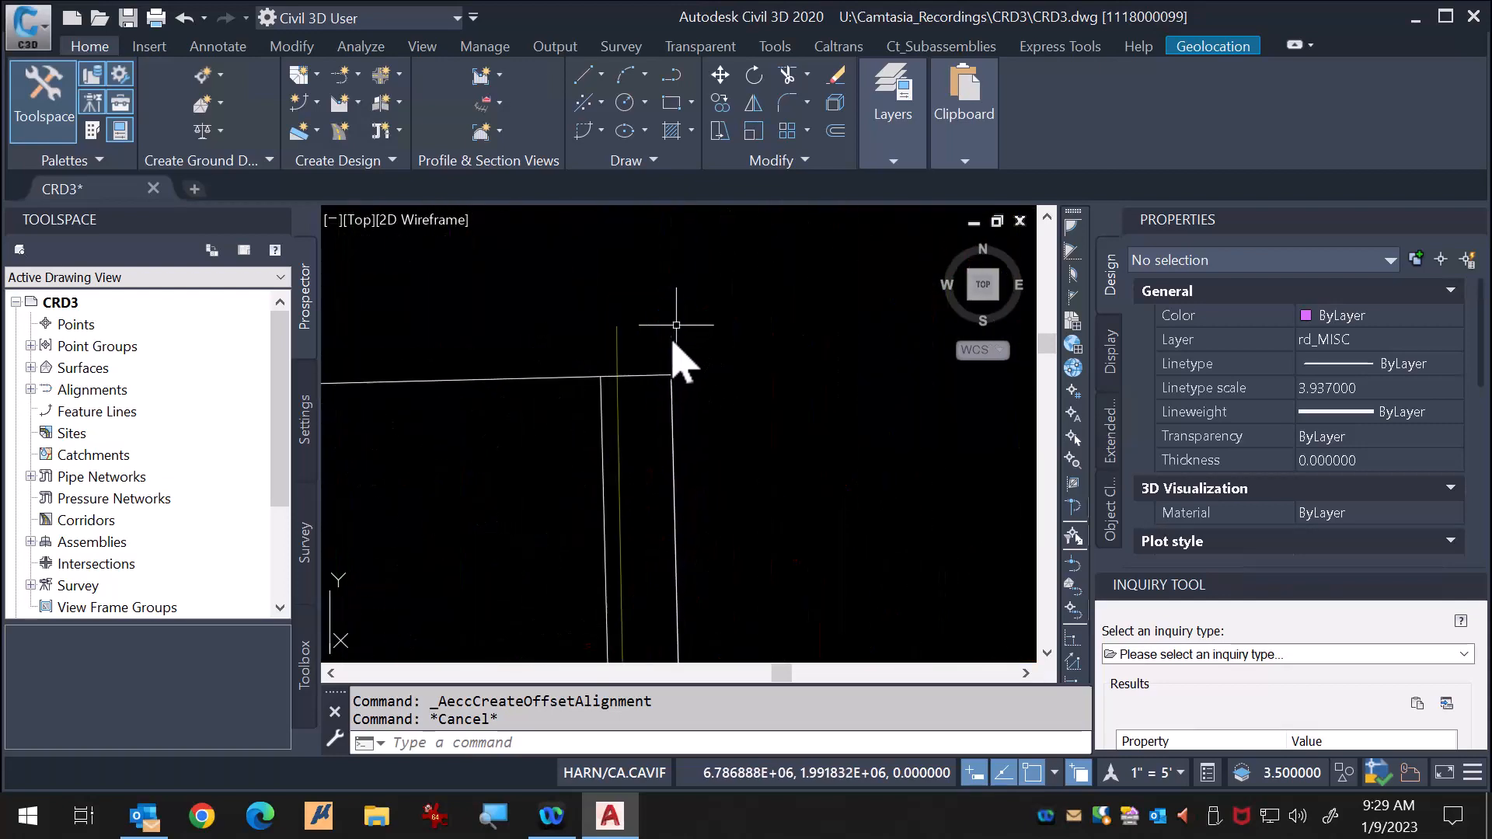
scroll(617, 398, "up", 4)
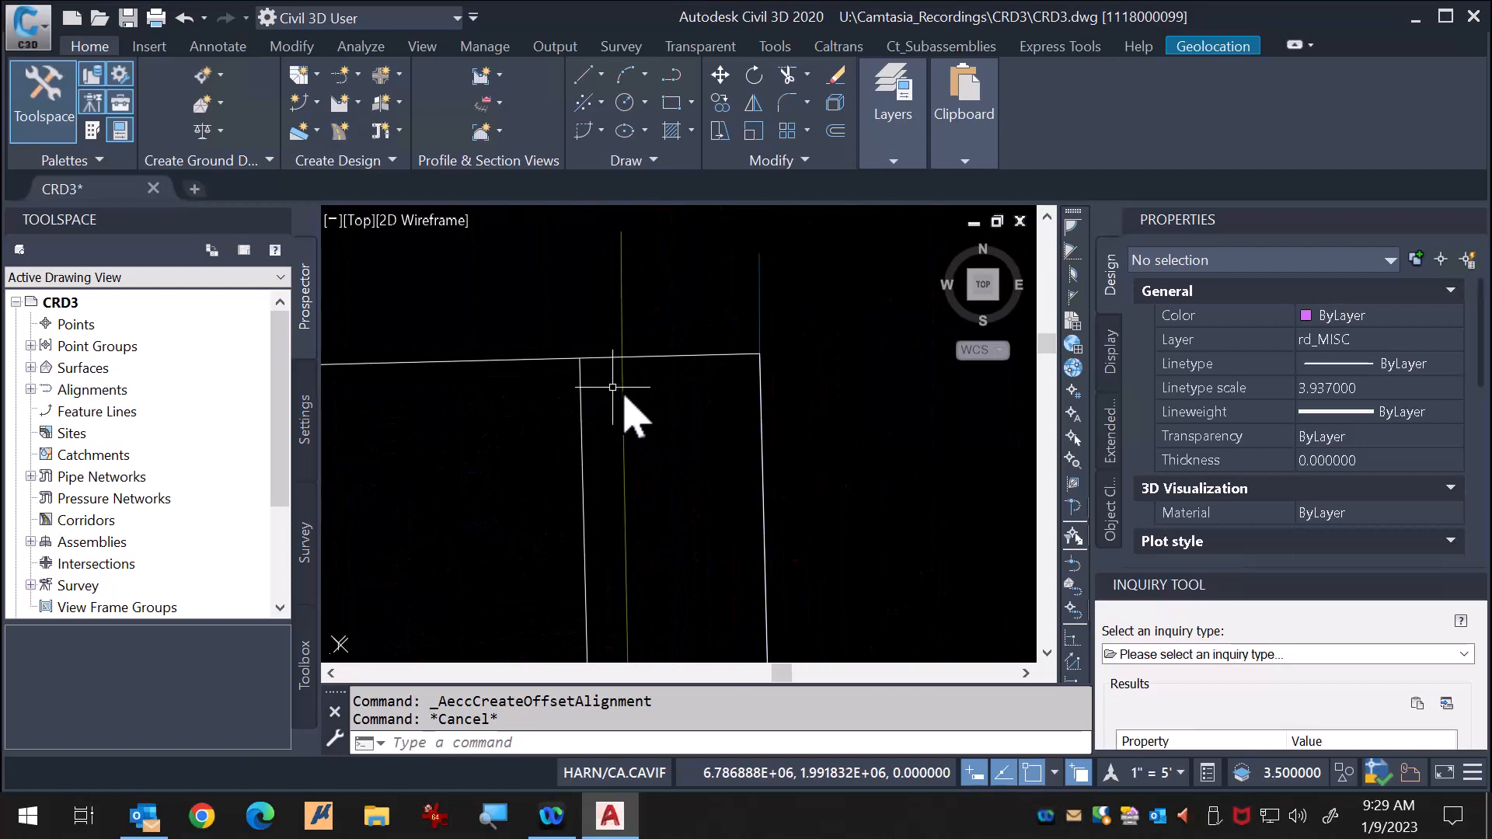
scroll(733, 341, "down", 2)
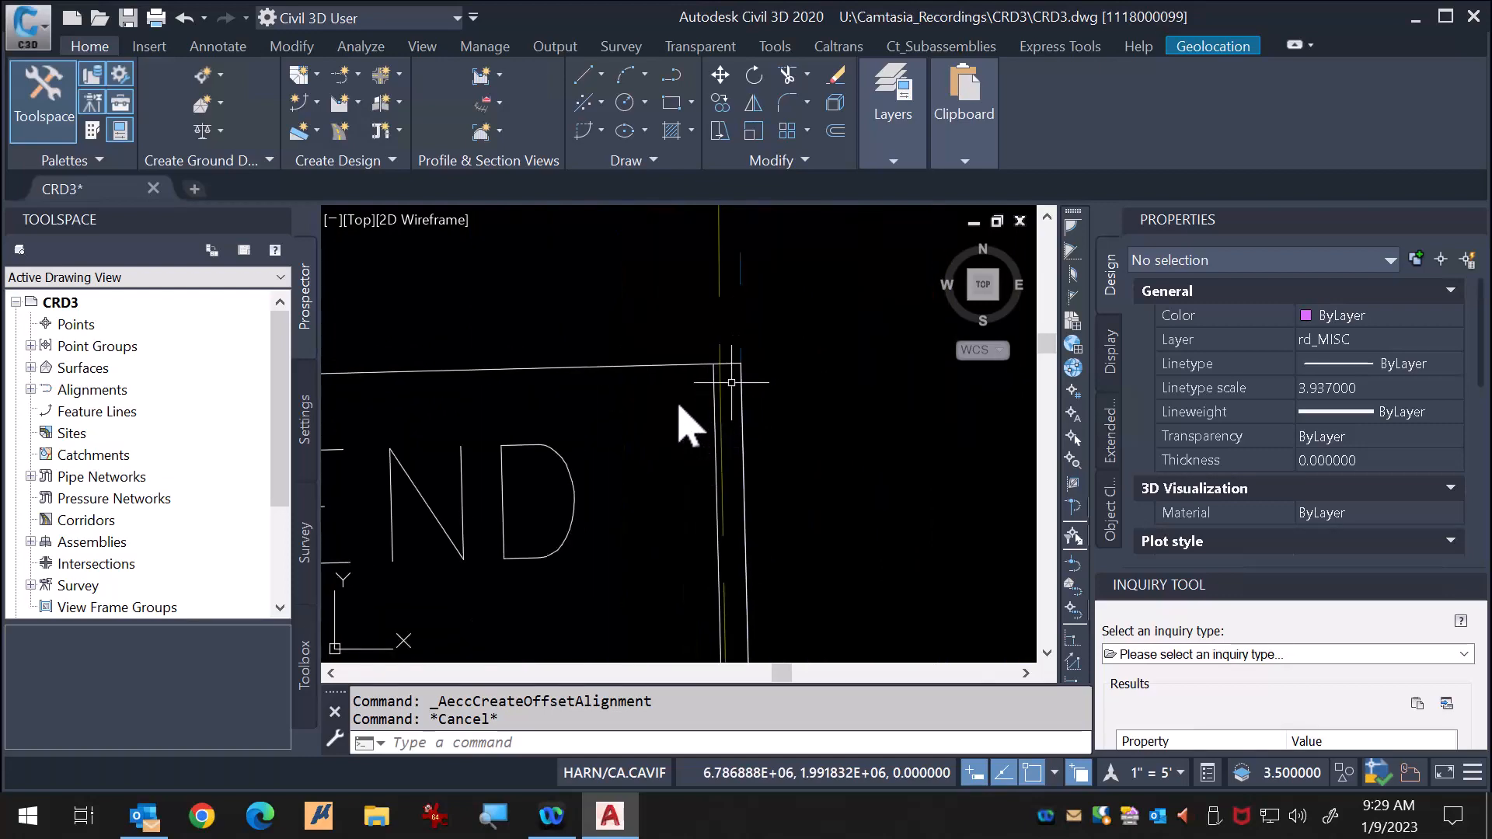
scroll(722, 365, "down", 4)
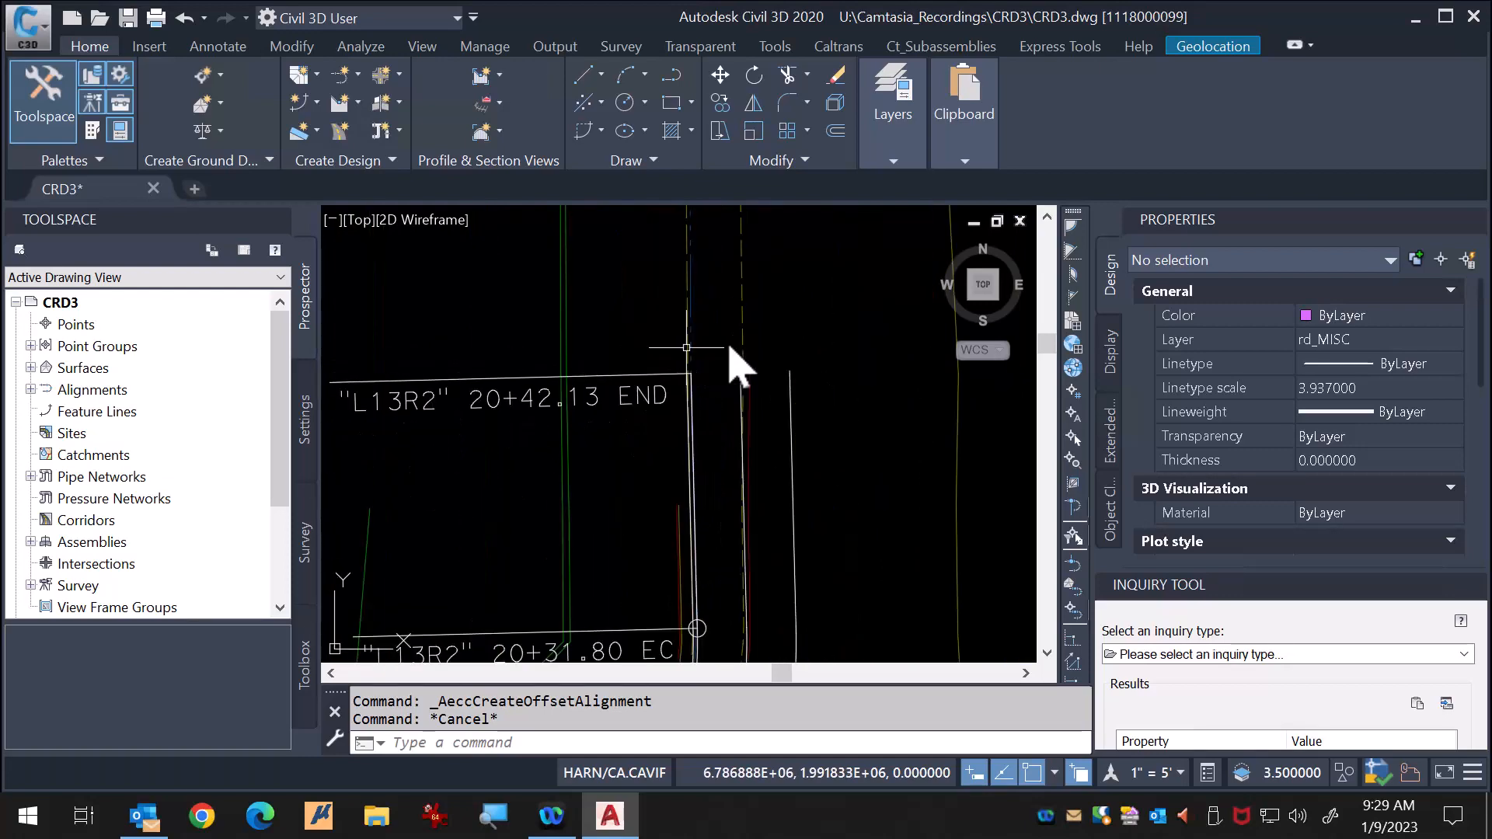
scroll(676, 509, "up", 5)
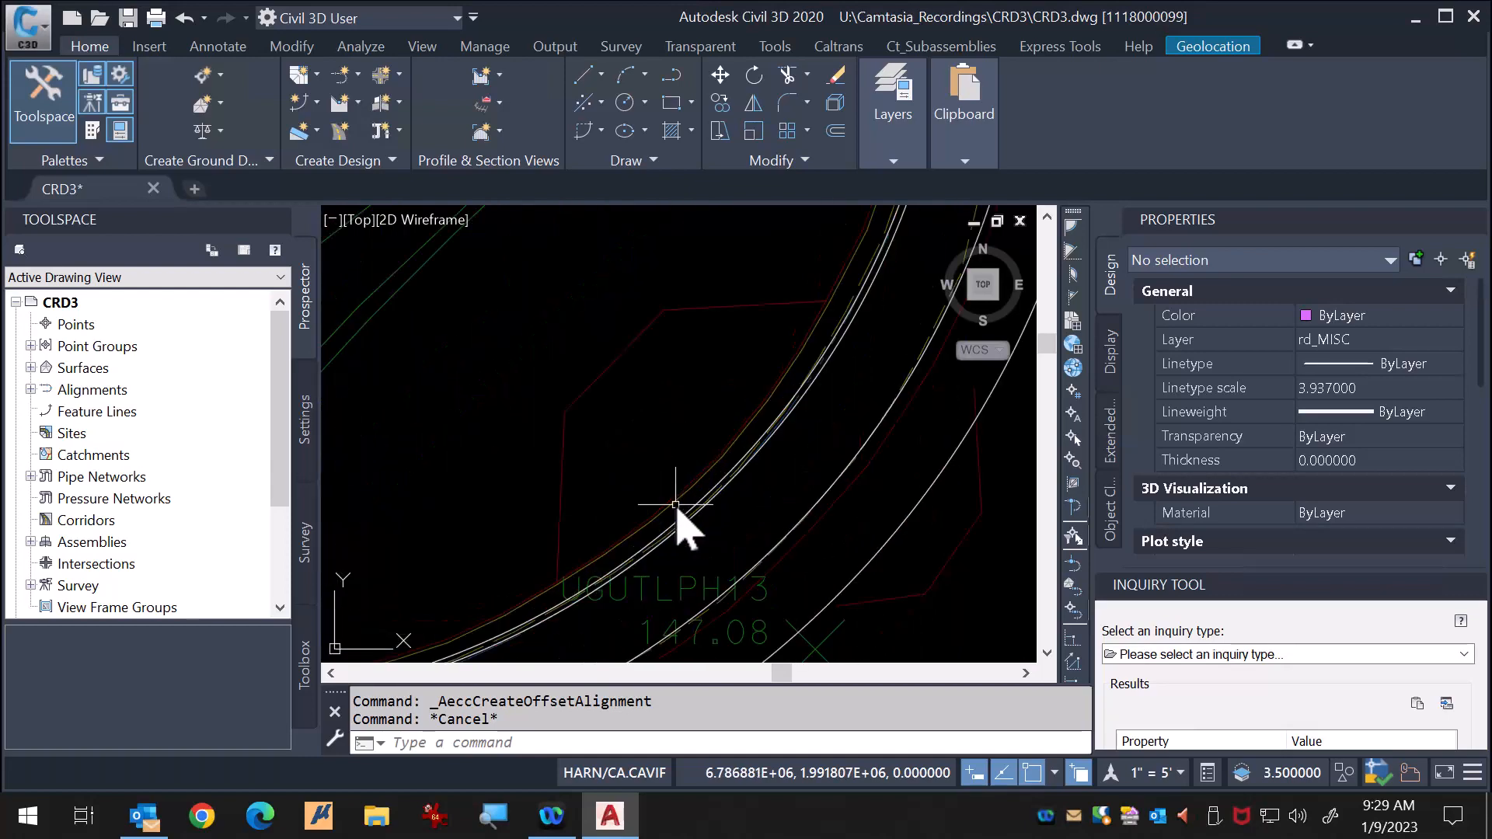
scroll(675, 504, "up", 2)
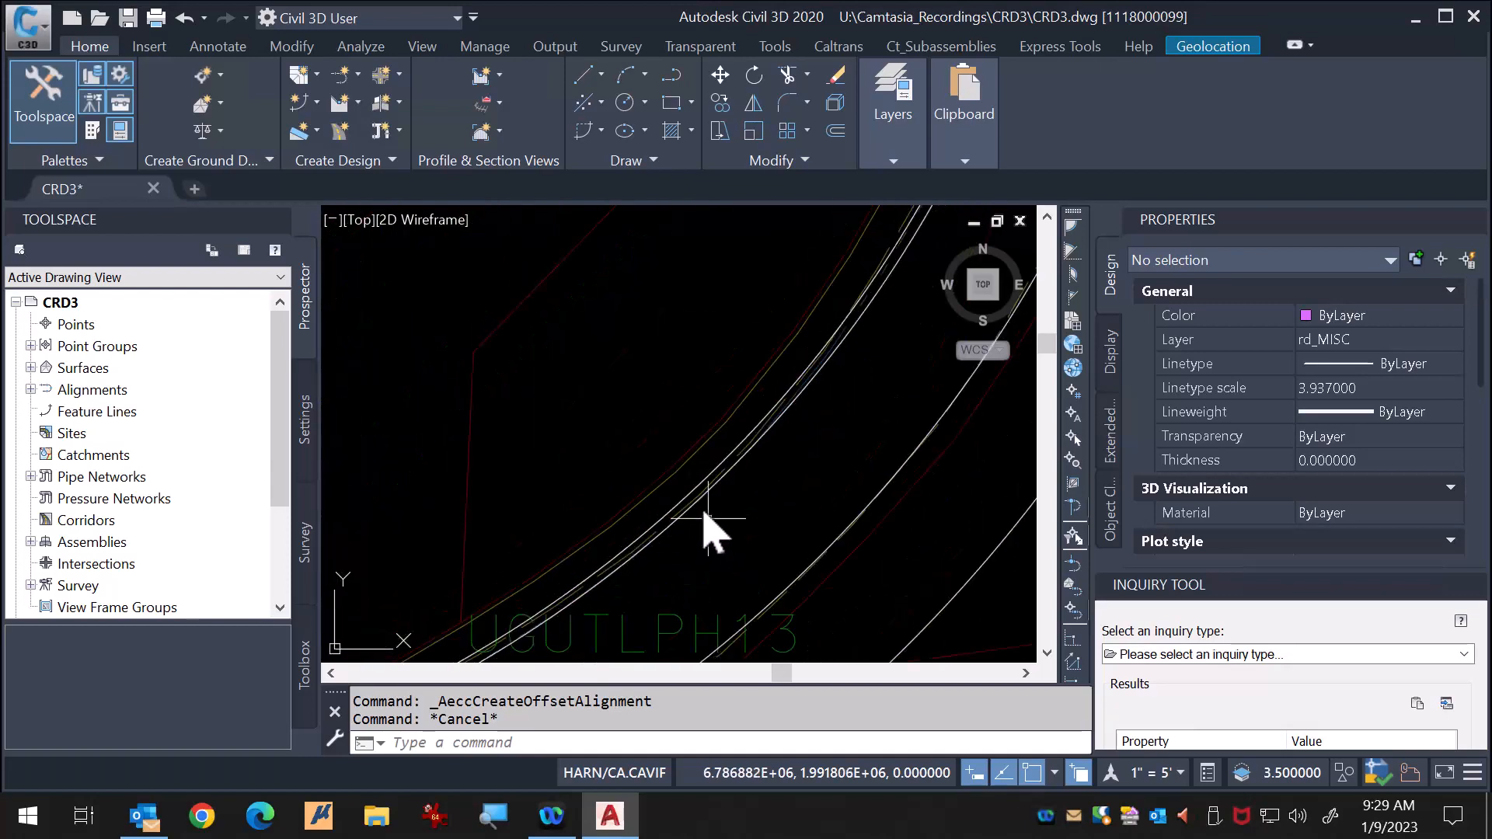
Create another offset alignment from L13R2 with name template <[Parent Alignment Name(CP)]>_BOC and an incremental offset on the left of .67'.
left_click(728, 479)
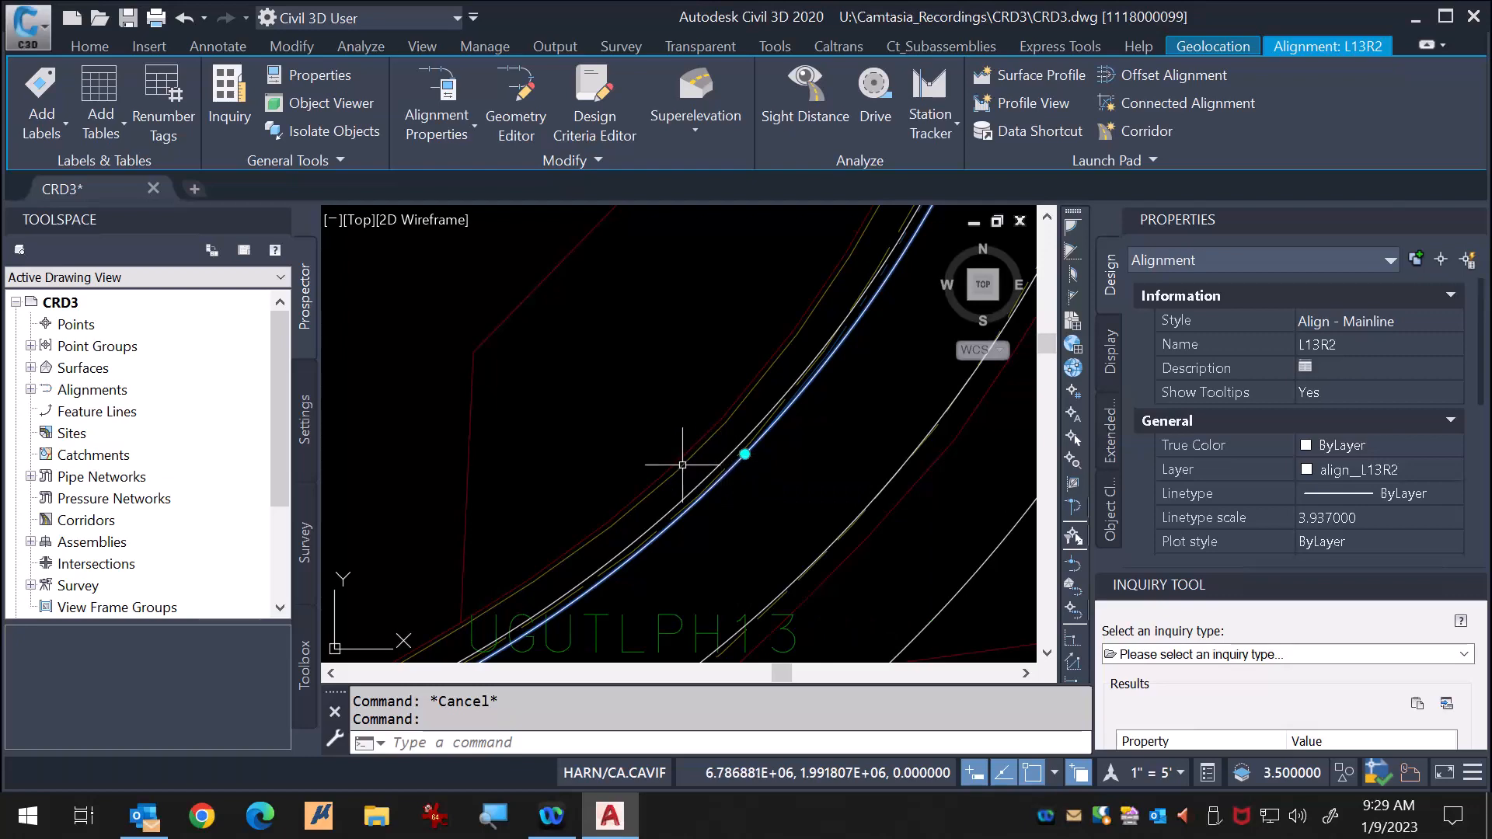
mouse_move(741, 476)
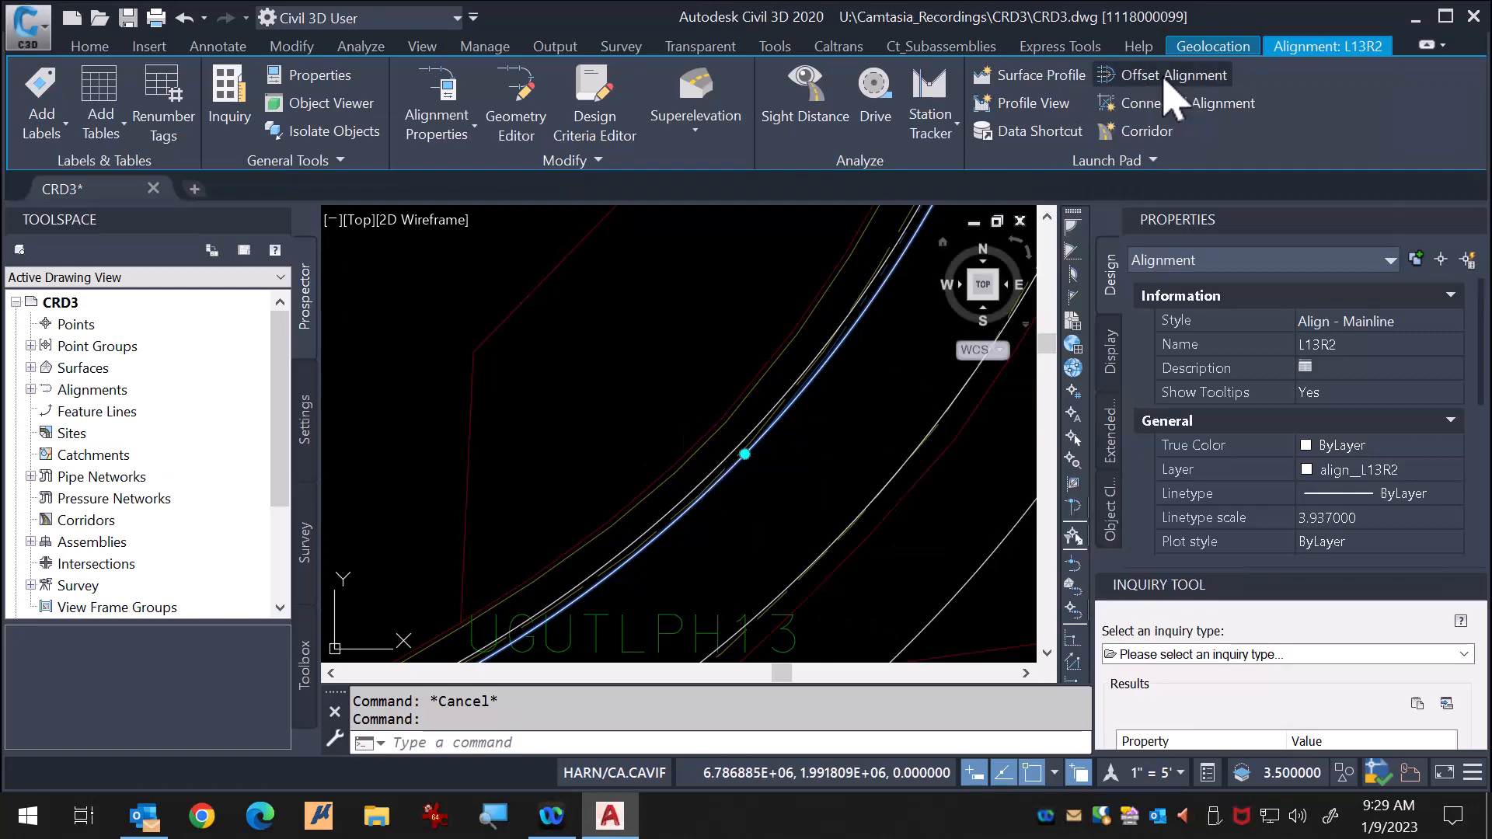
left_click(1164, 75)
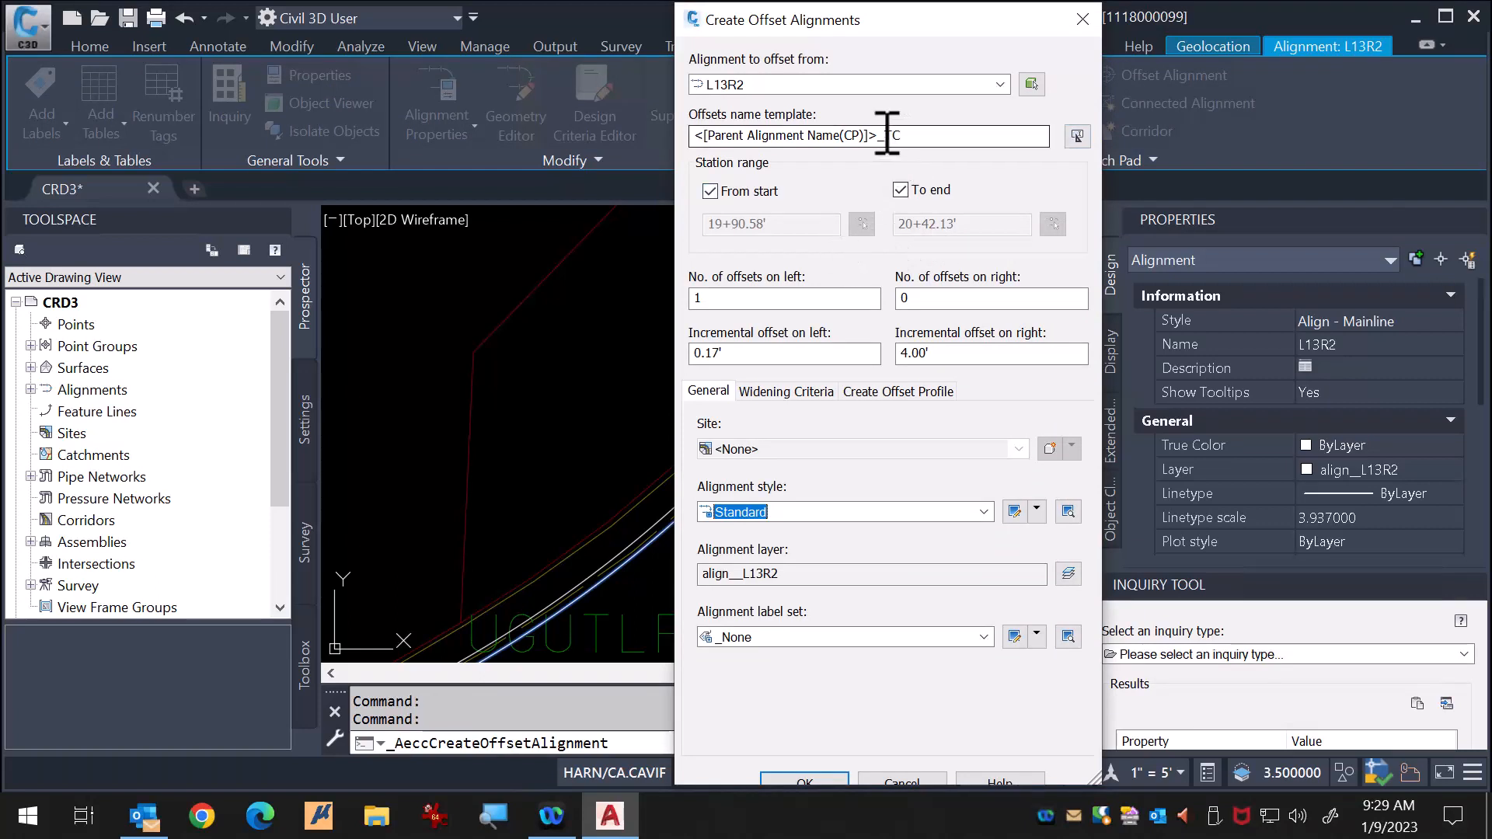
left_click_drag(886, 135, 927, 136)
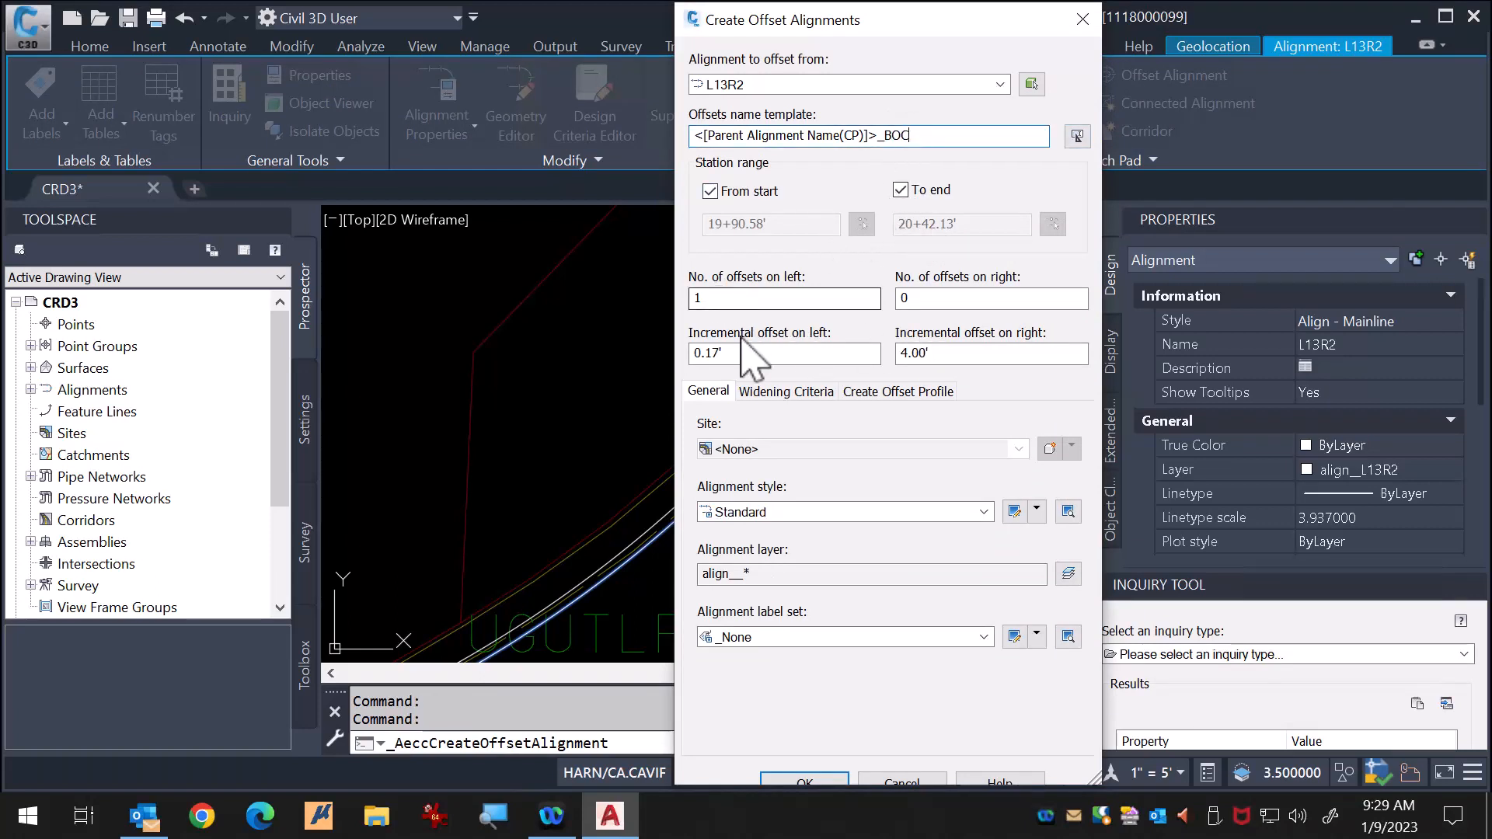
left_click_drag(724, 354, 685, 363)
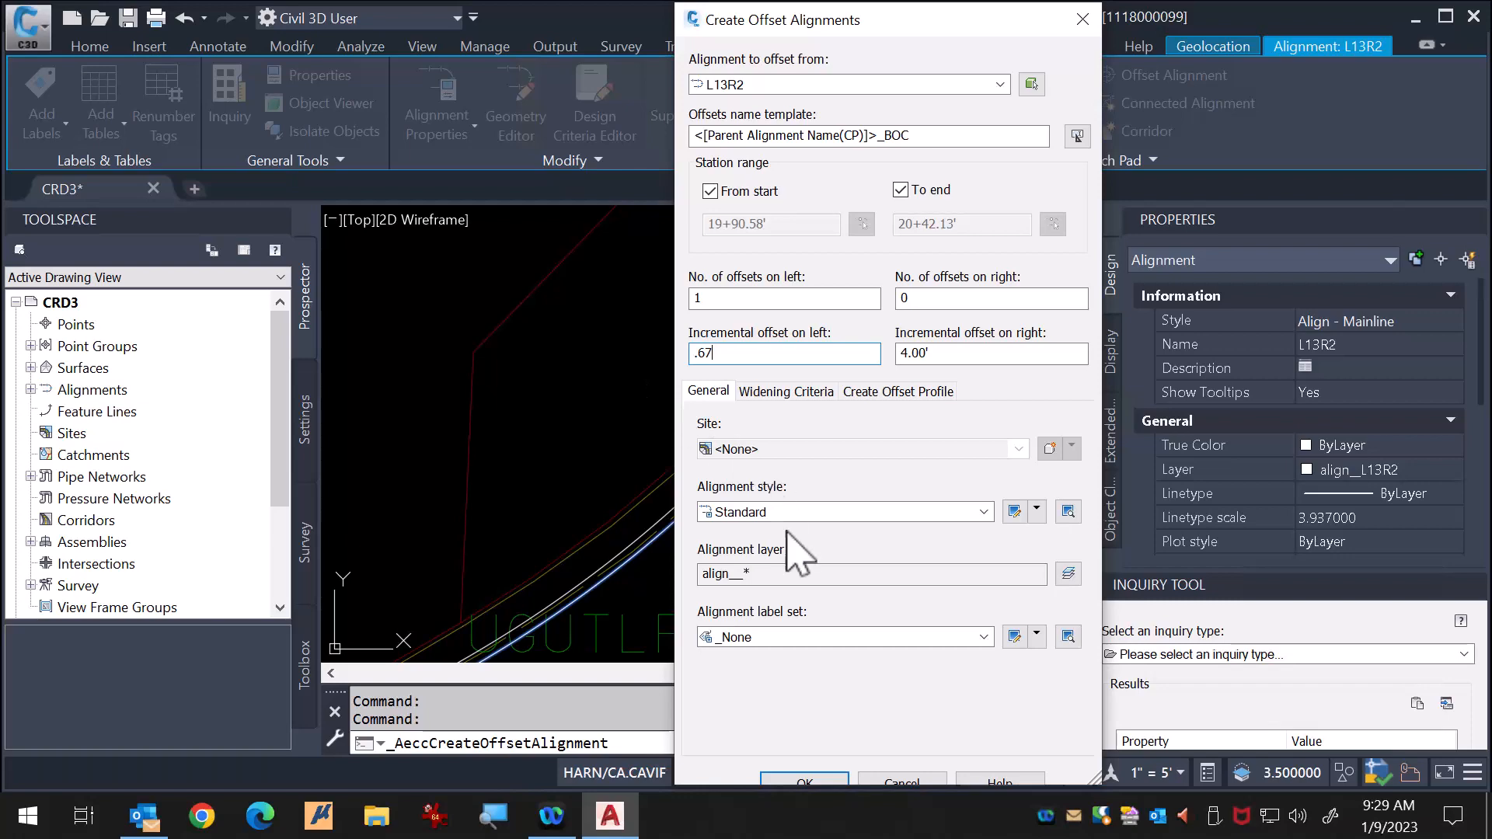
left_click(823, 781)
Examine the BOC offset alignment near both ends of L13R2 and along the whole curb return.
scroll(808, 459, "down", 5)
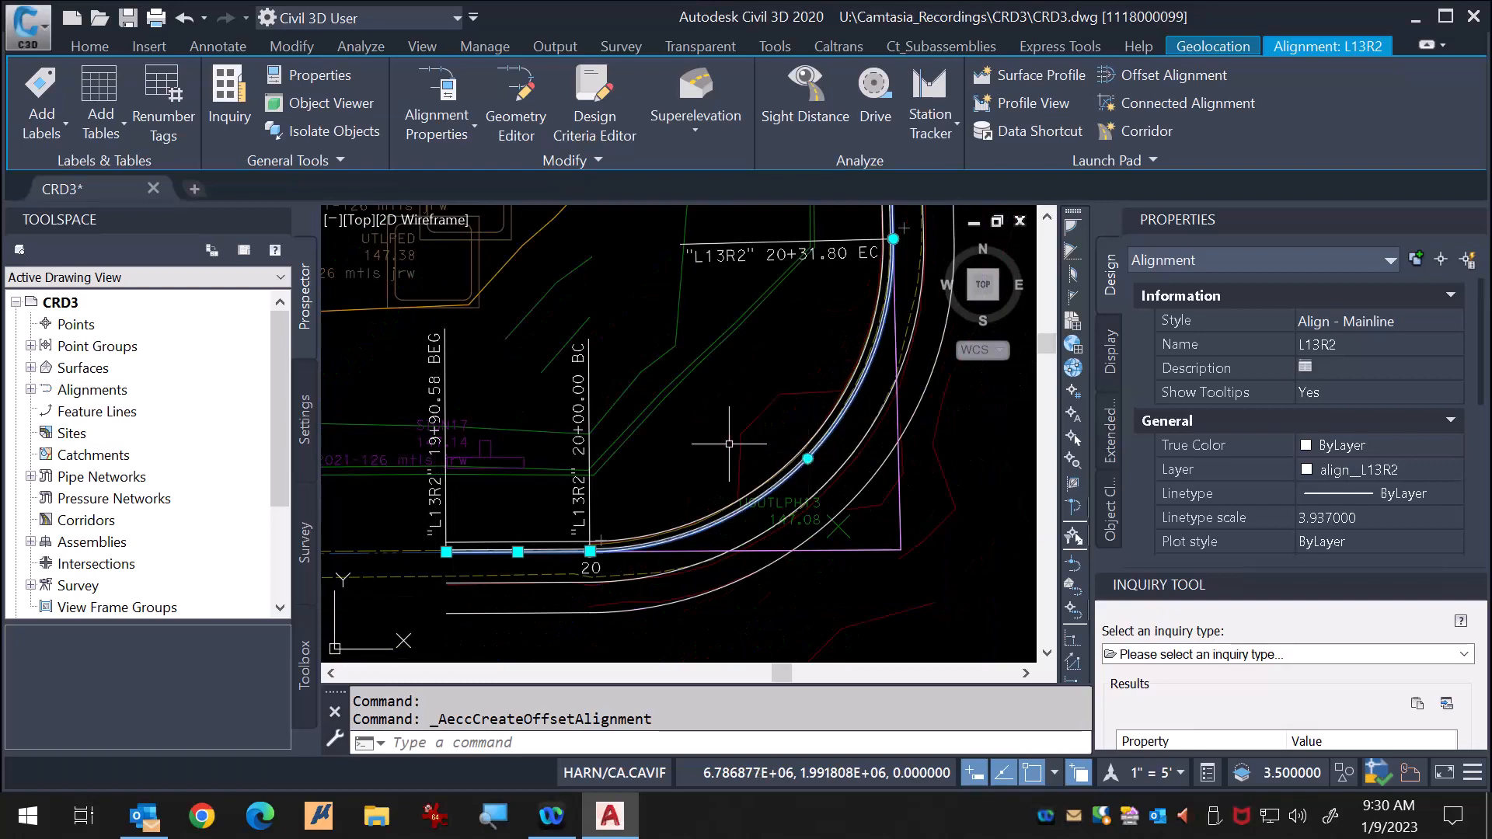
scroll(458, 501, "up", 6)
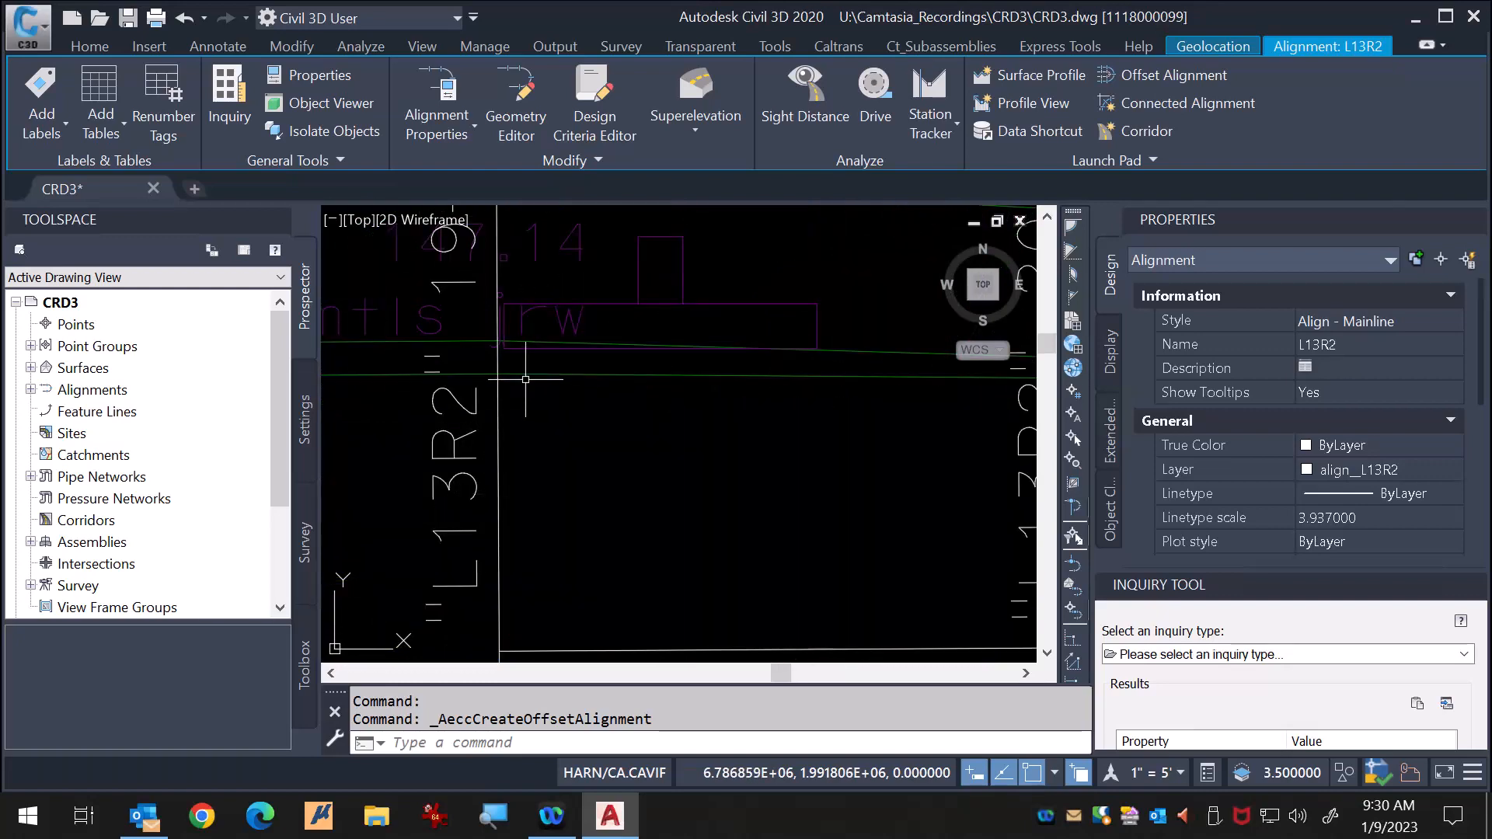
scroll(474, 547, "down", 8)
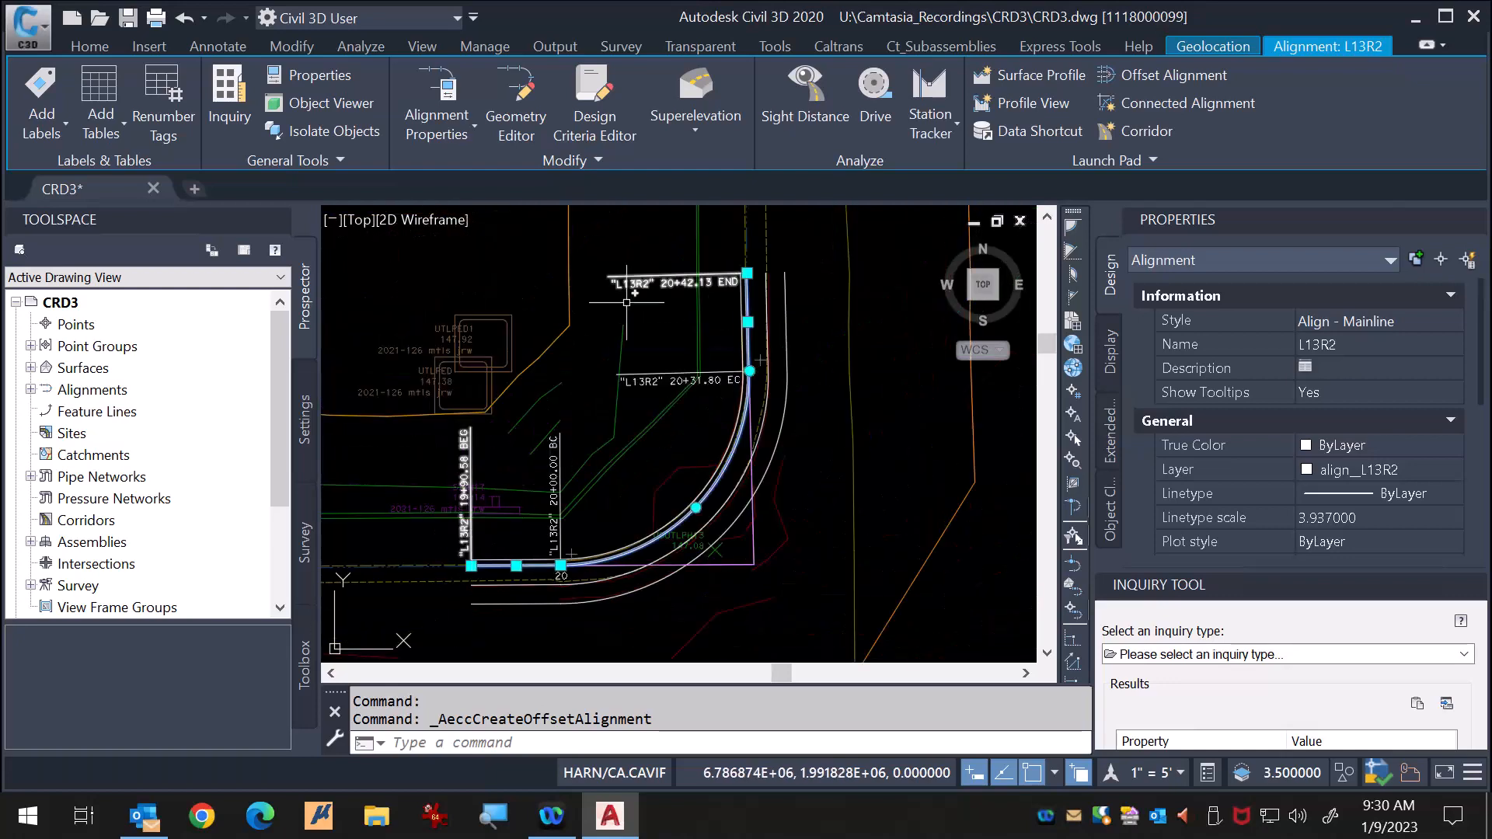
scroll(724, 237, "up", 3)
scroll(683, 295, "up", 5)
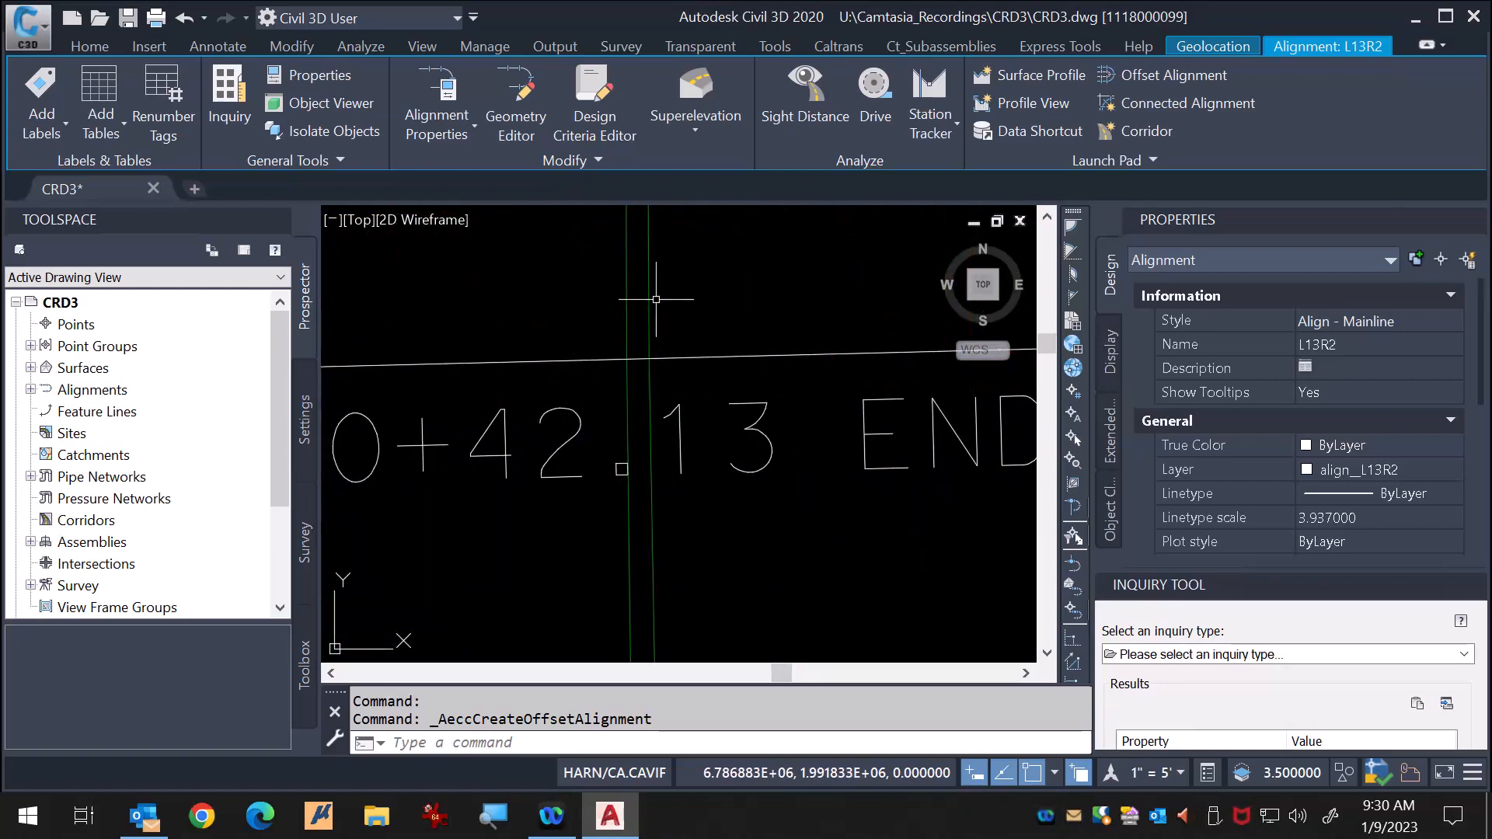
scroll(638, 318, "down", 2)
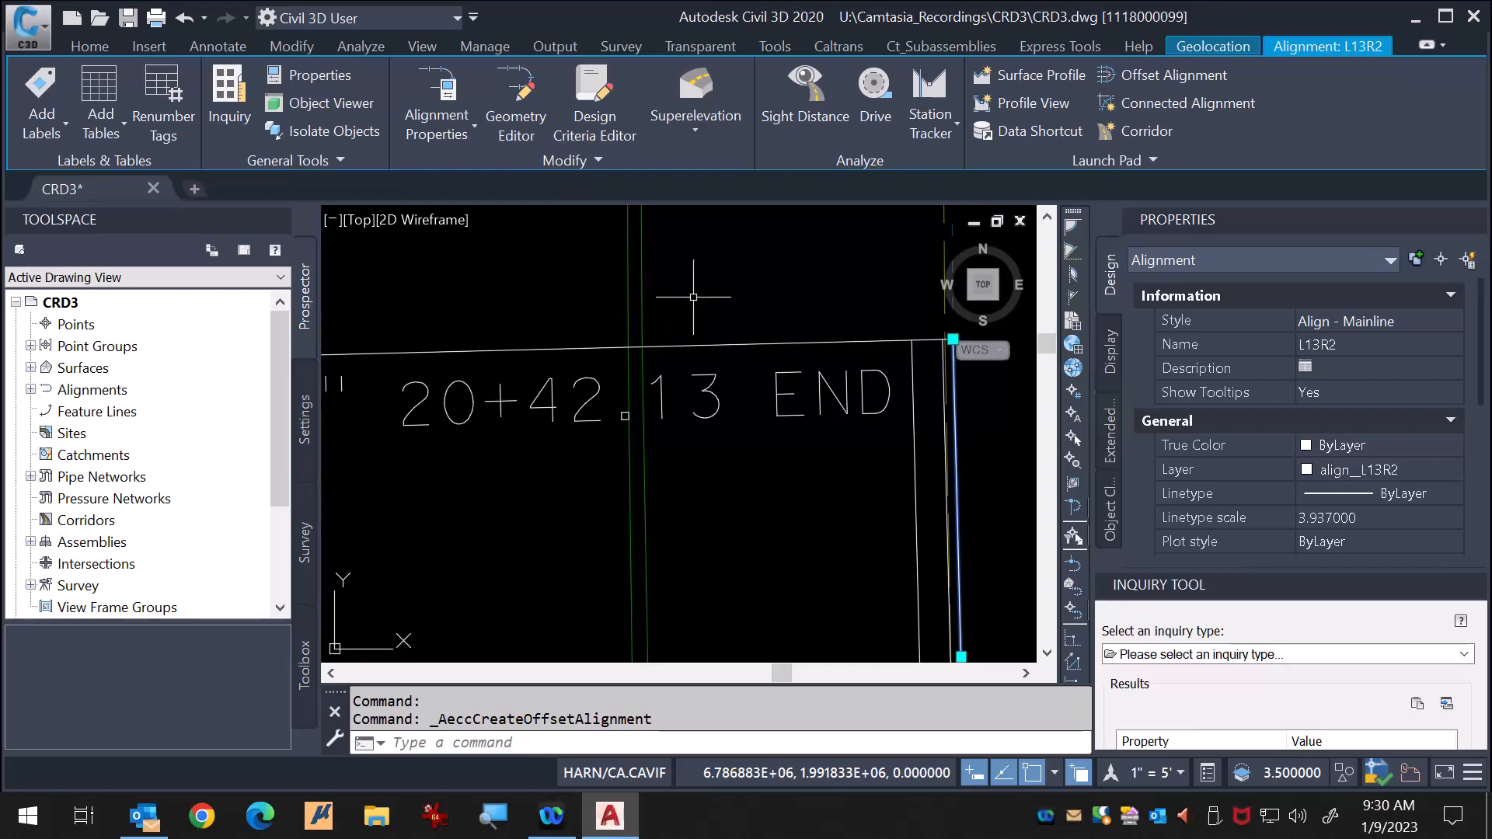
scroll(699, 298, "down", 4)
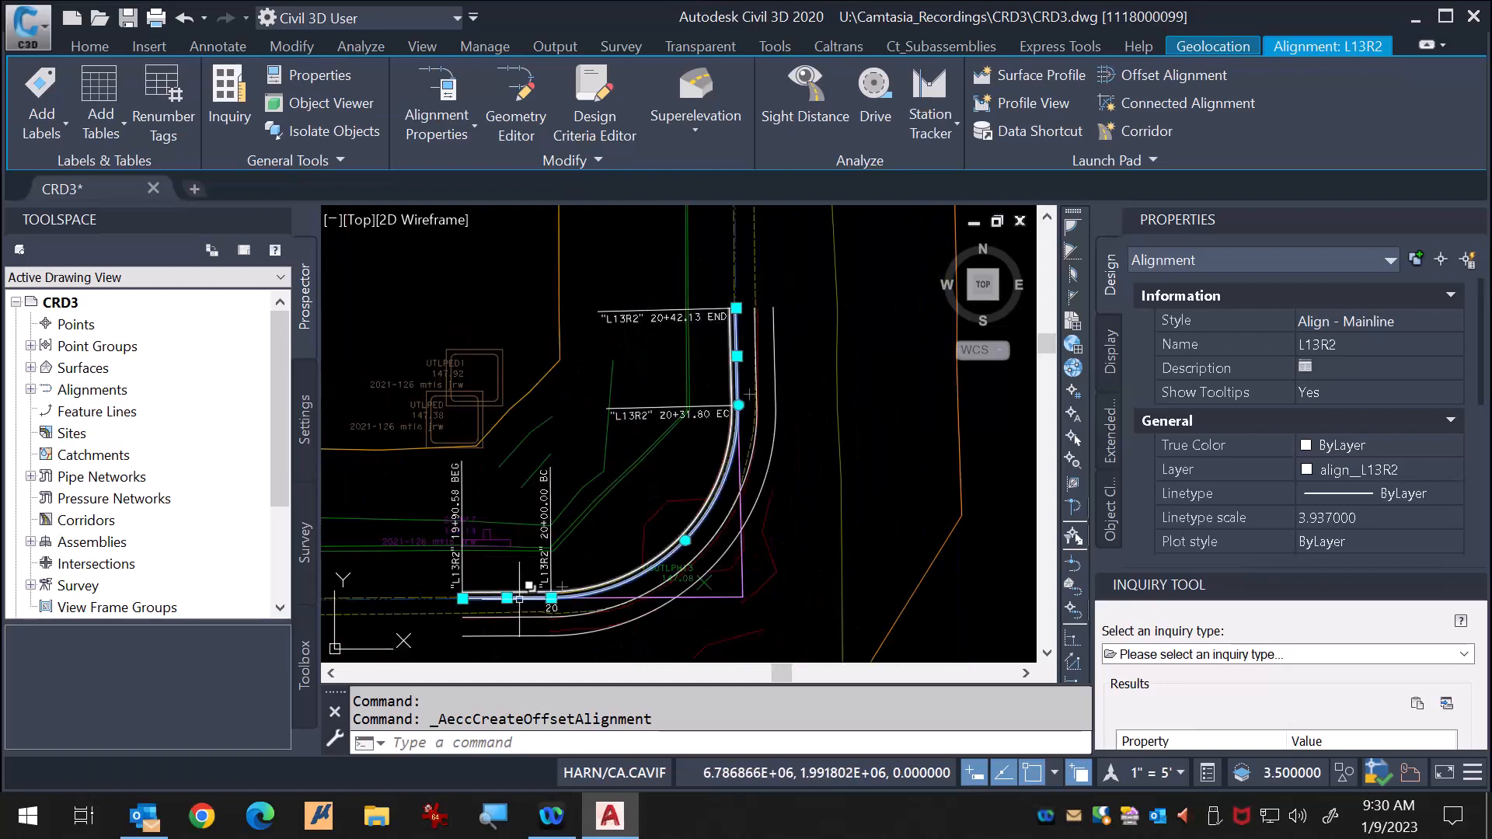
scroll(475, 622, "up", 2)
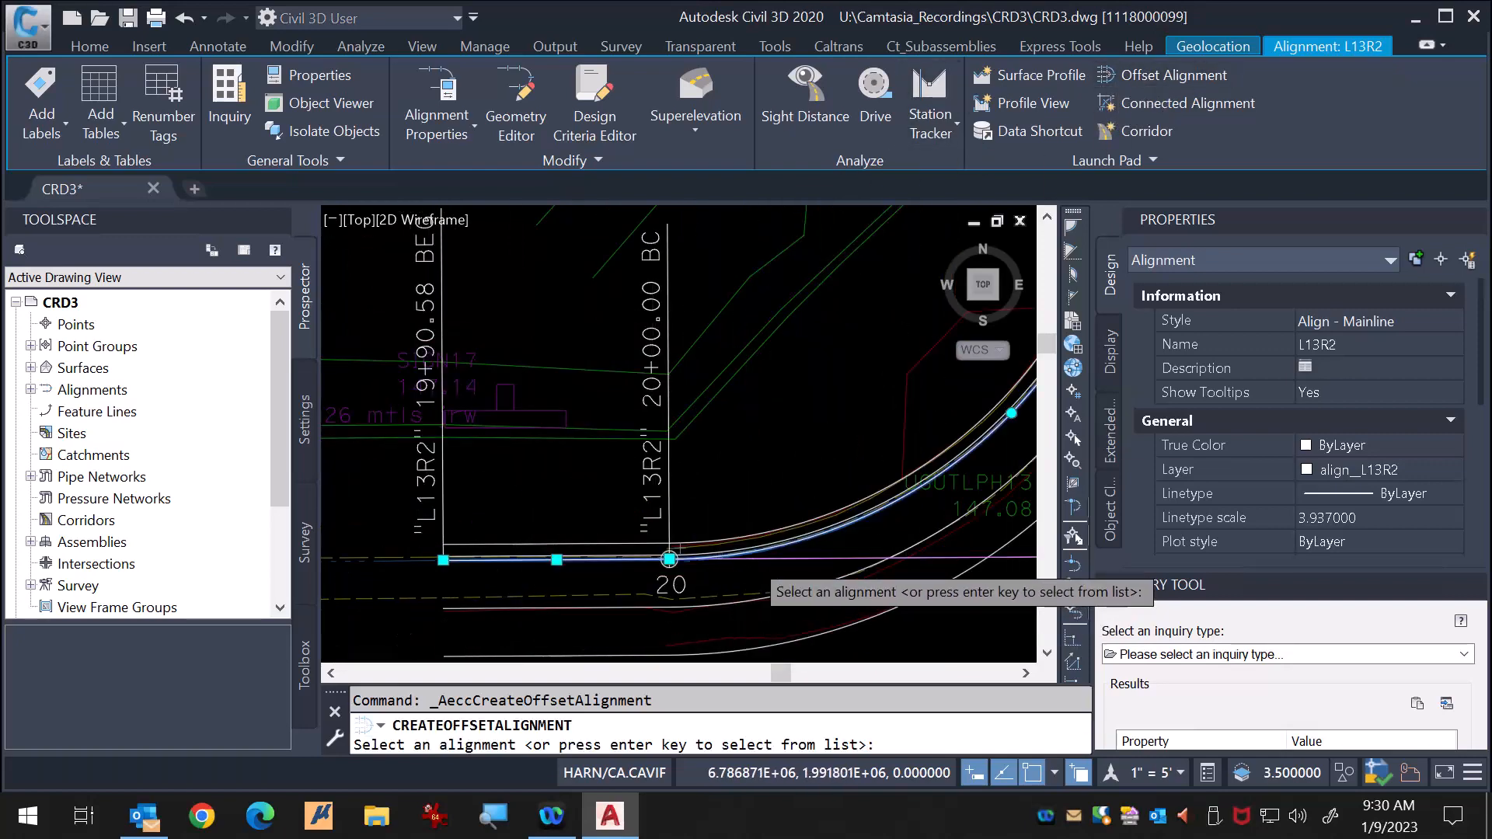
Create another offset alignment from L13R2 with name template <[Parent Alignment Name(CP)]>_BSW and an incremental offset on the left of 6.67'.
scroll(777, 551, "up", 3)
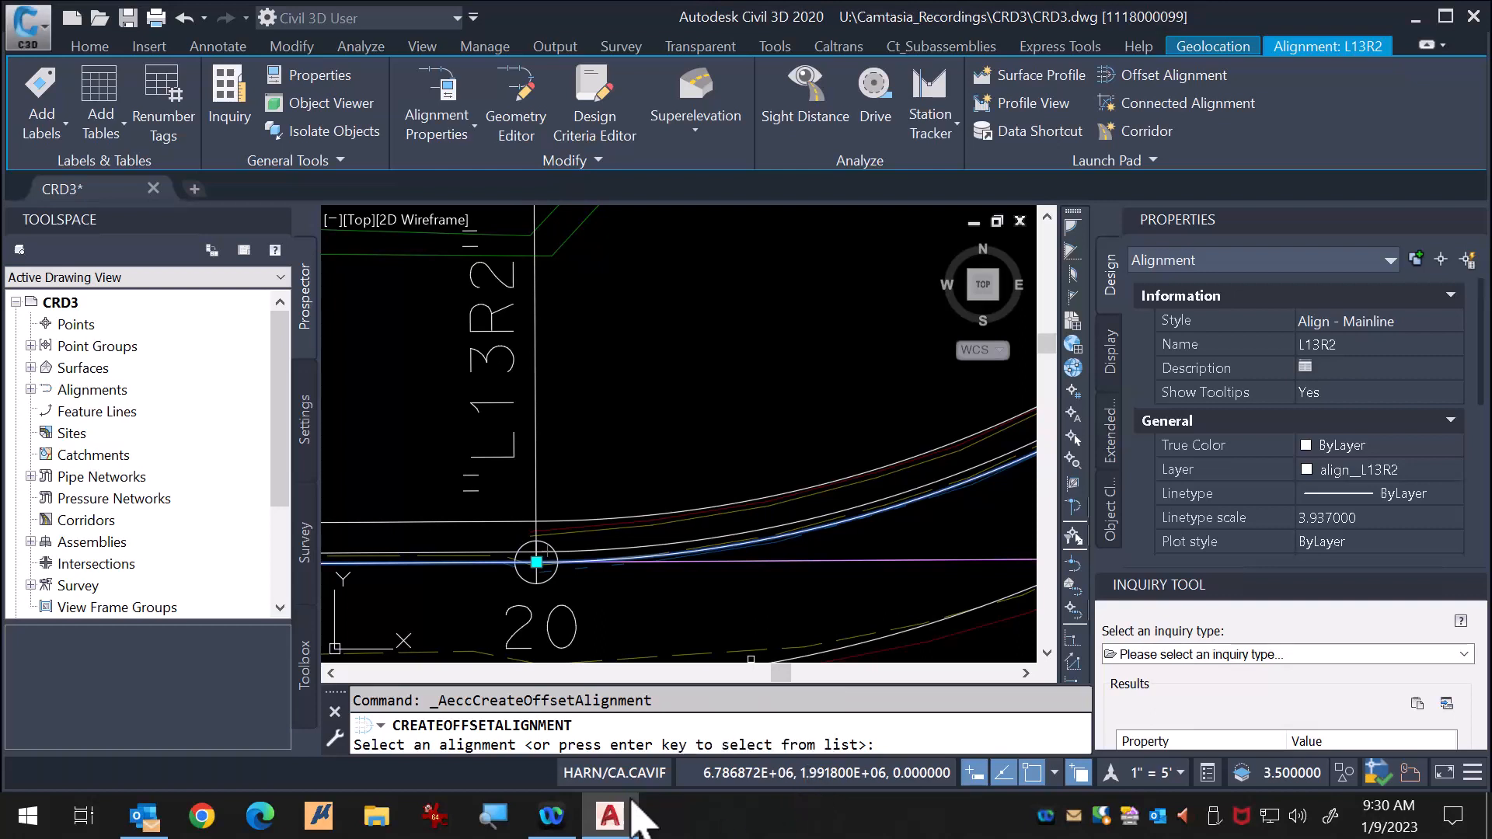
left_click(782, 526)
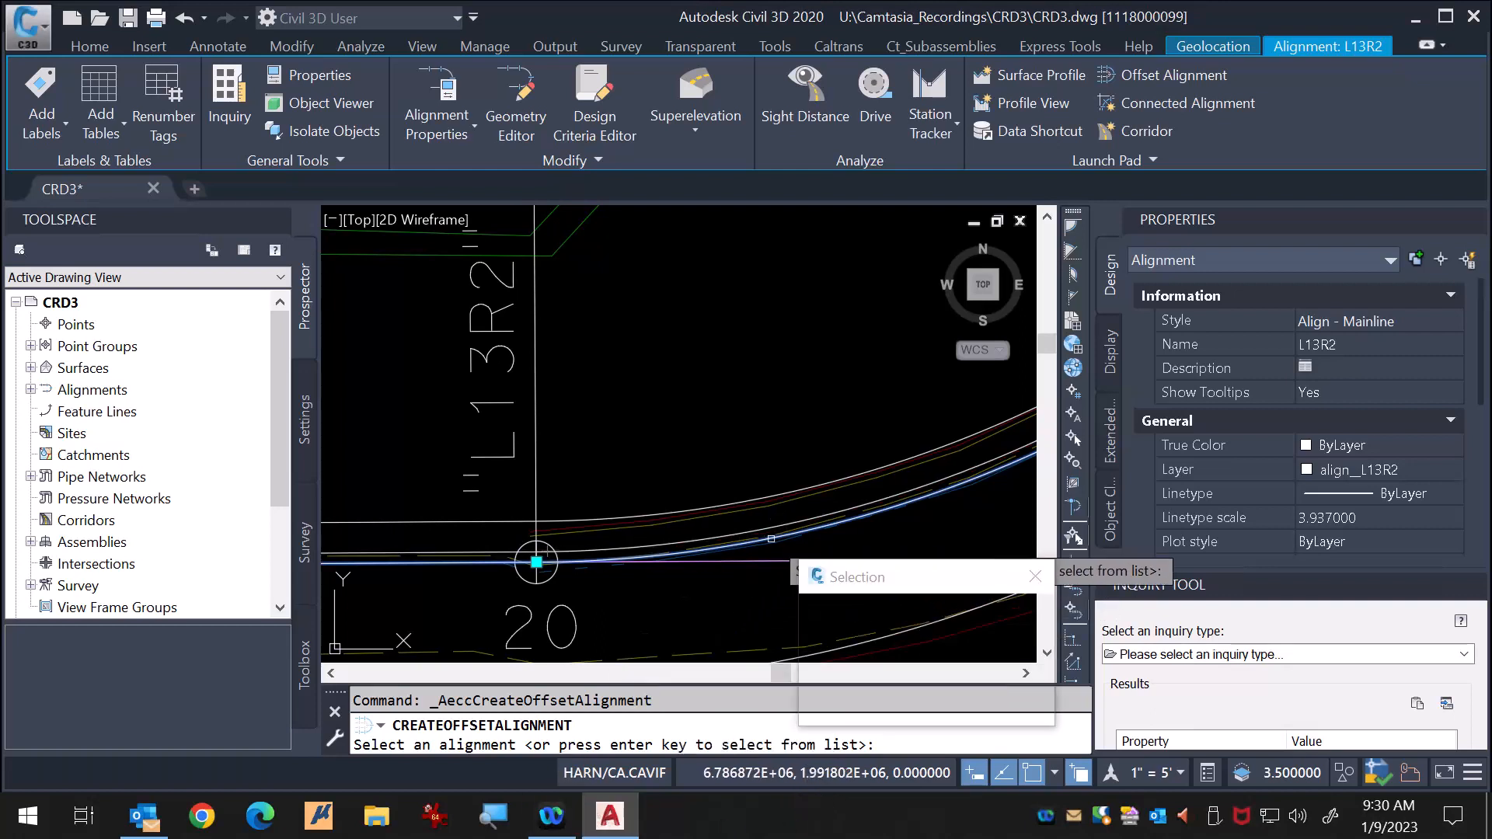
left_click(871, 614)
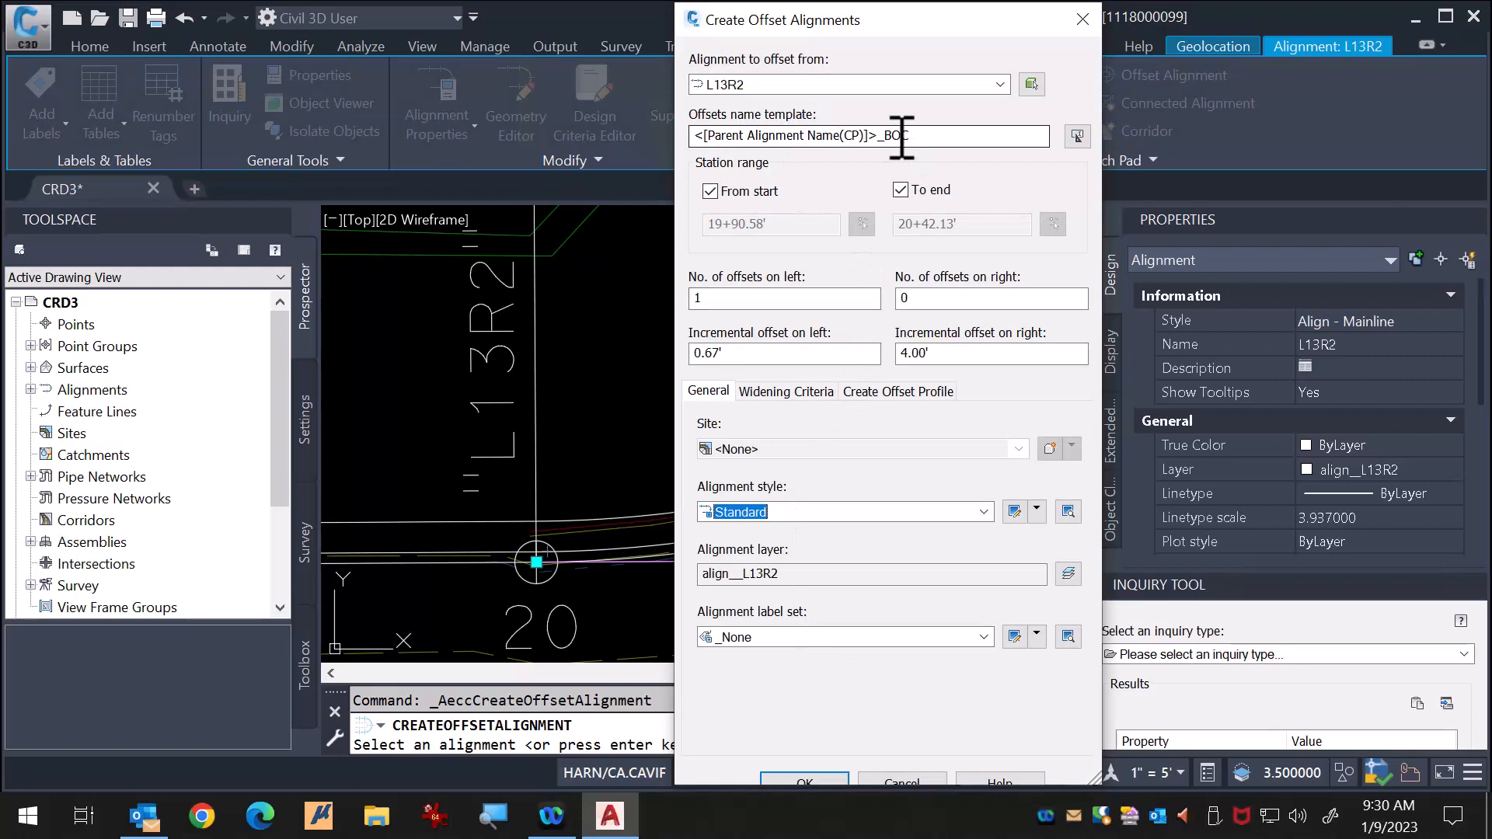
left_click_drag(901, 136, 933, 136)
type("SW")
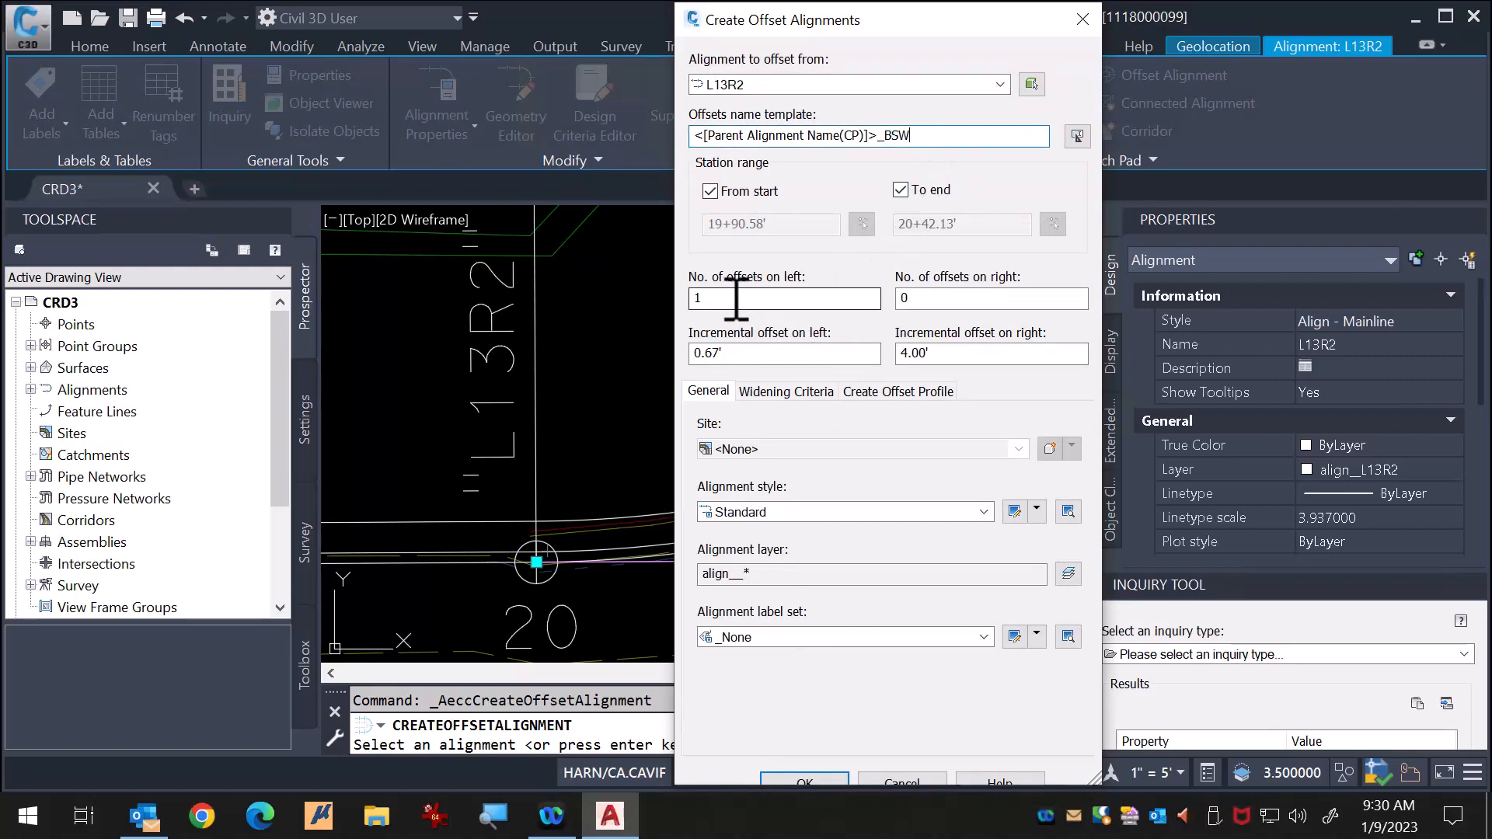
left_click_drag(742, 354, 688, 359)
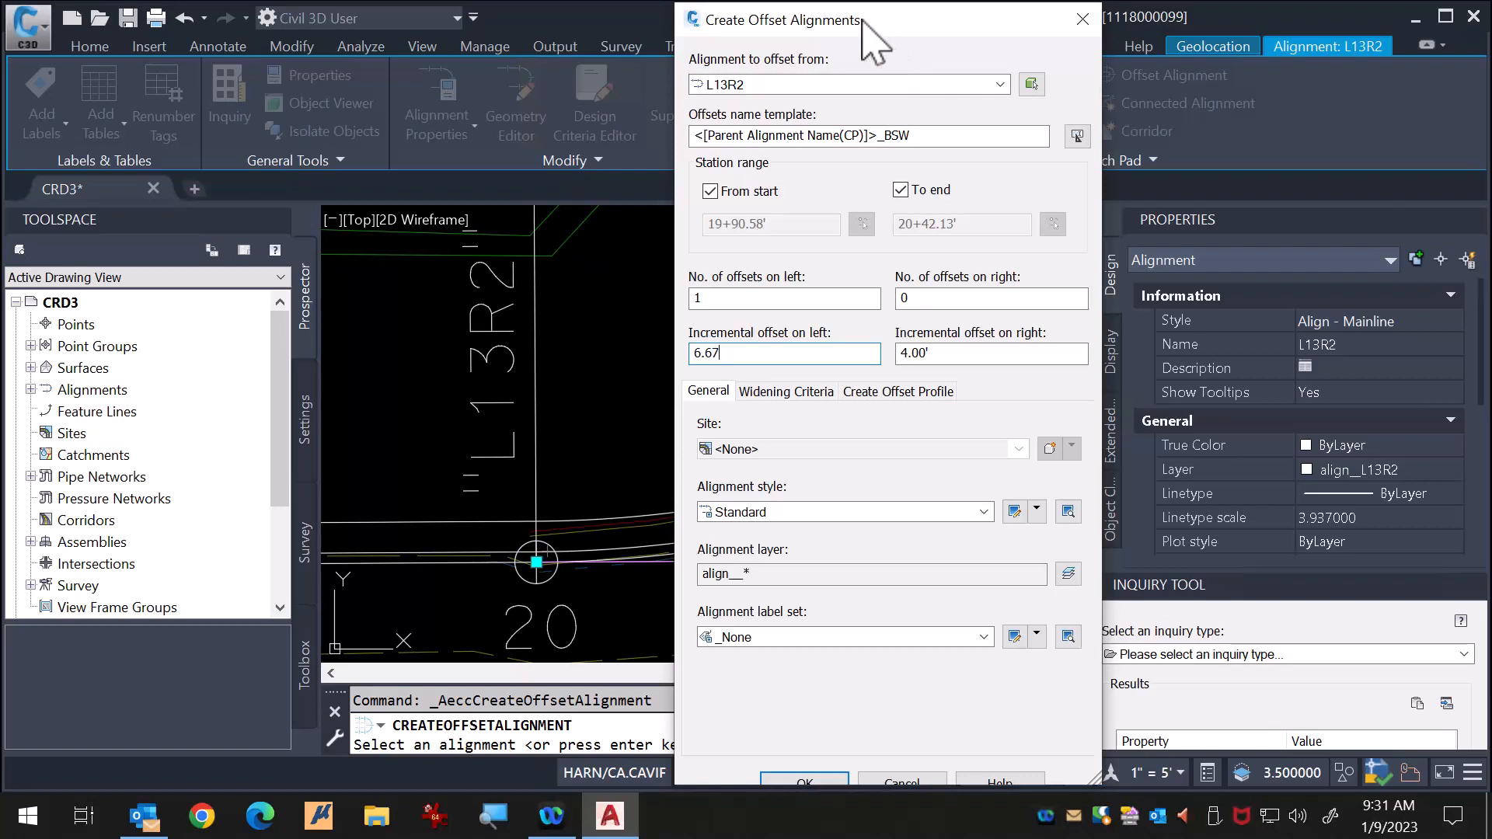
left_click_drag(830, 16, 823, 8)
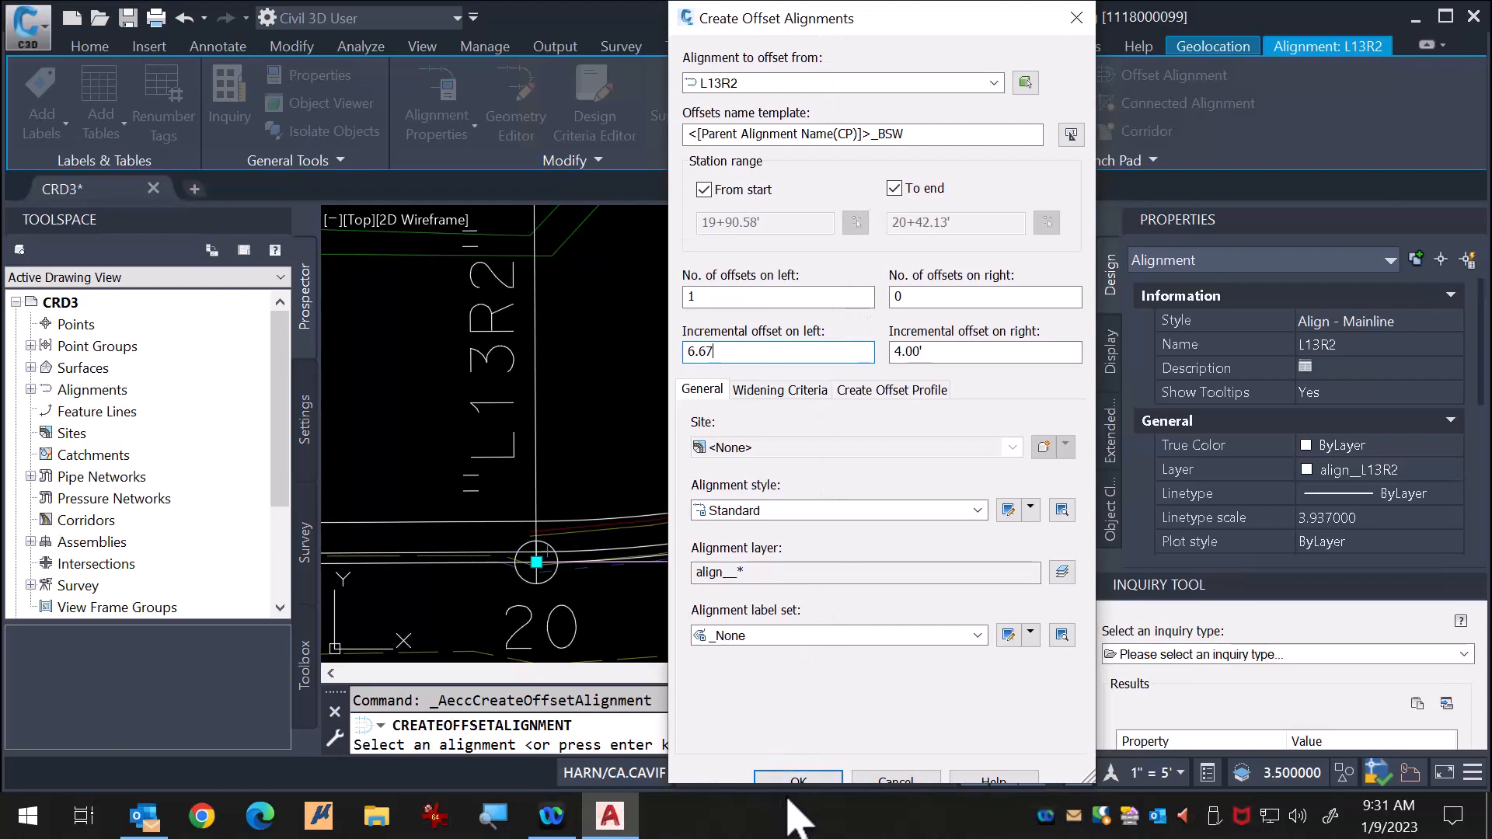
left_click(801, 779)
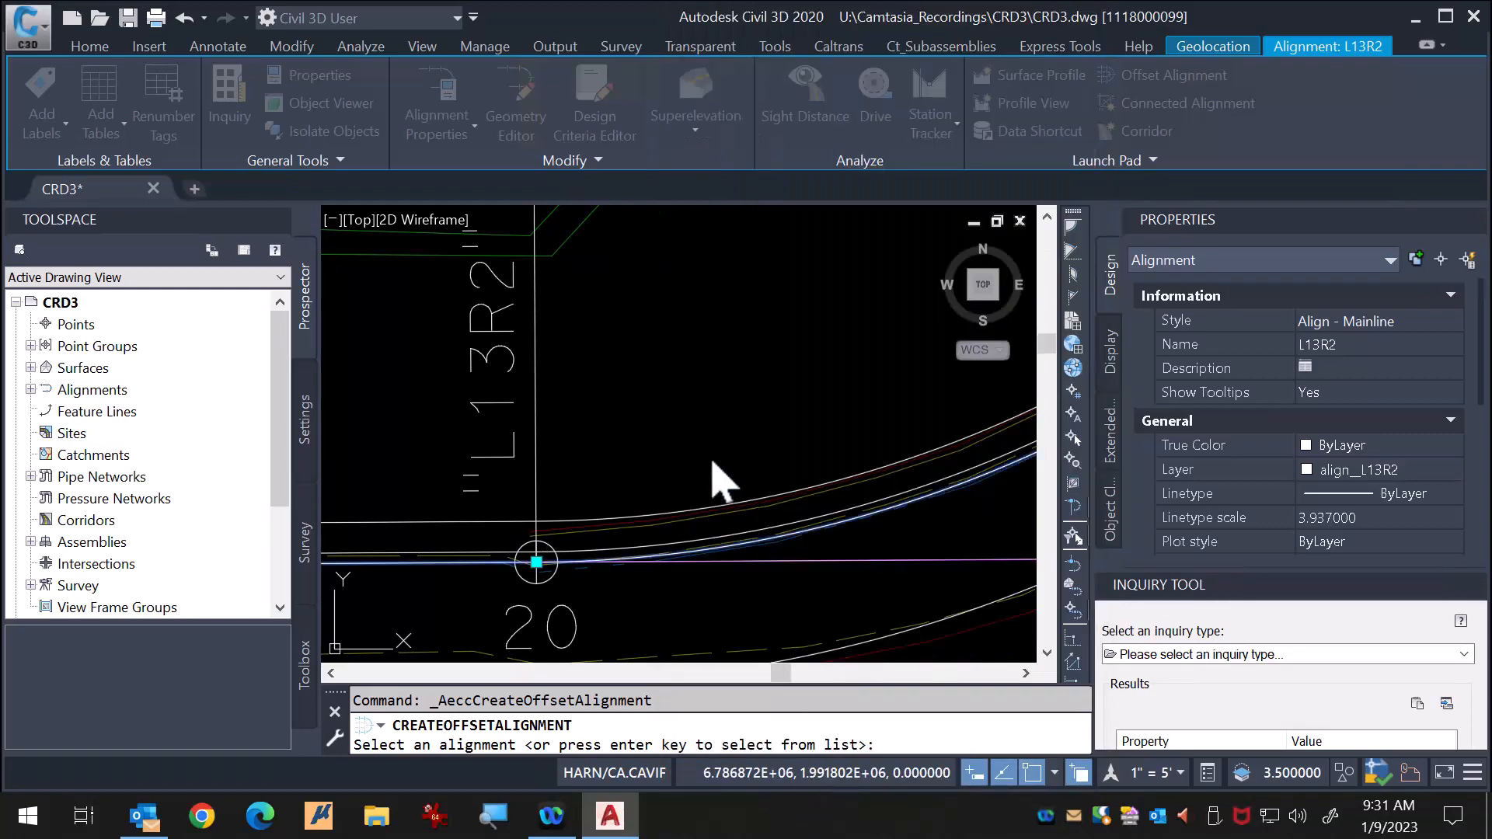
Examine the BSW offset alignment near the beginning and end of L13R2 and along the whole curb return, leaving nothing selected.
scroll(587, 583, "down", 6)
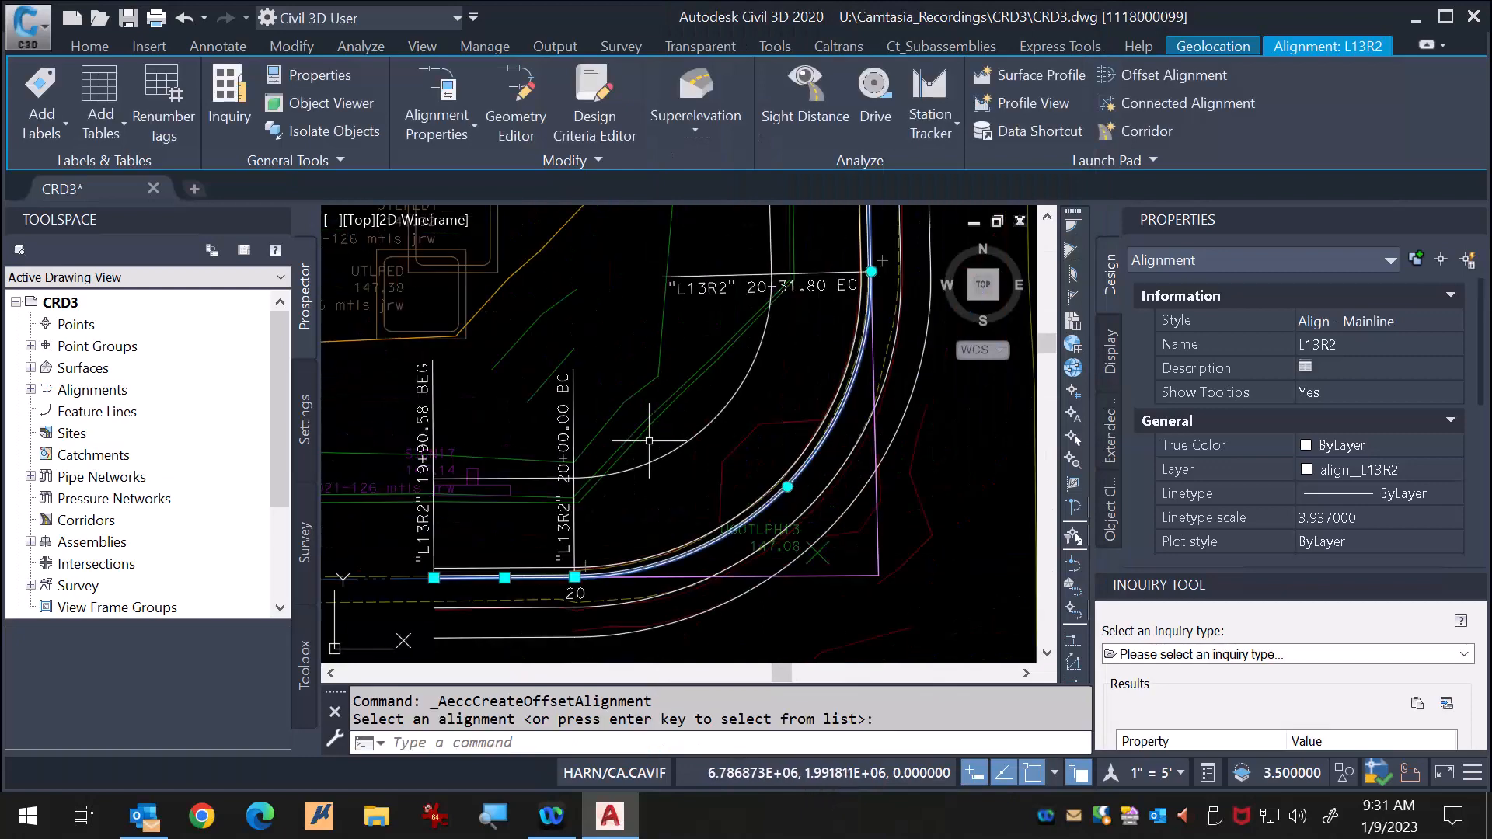
scroll(440, 490, "up", 2)
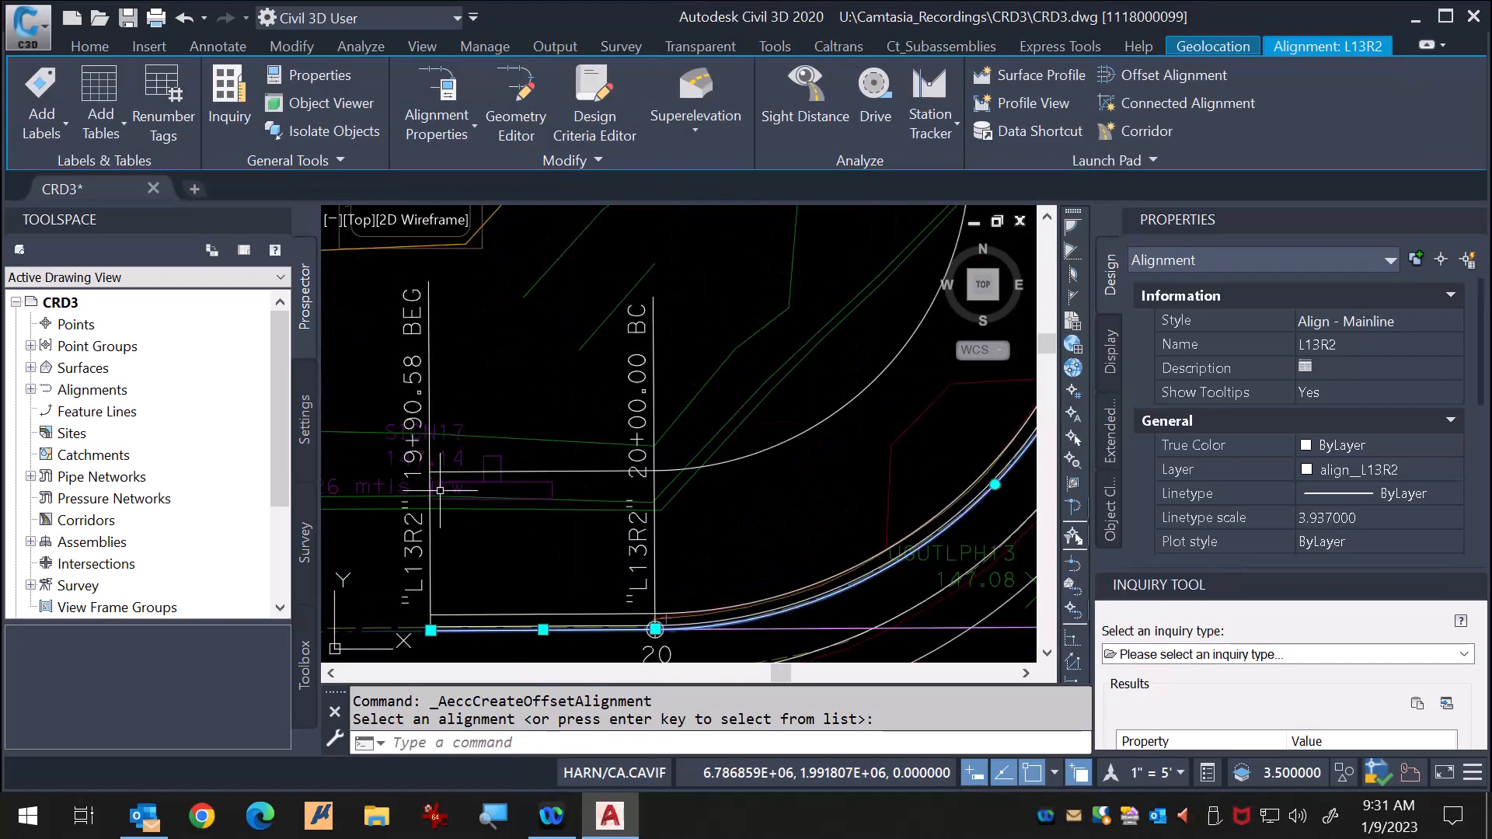
scroll(528, 500, "down", 2)
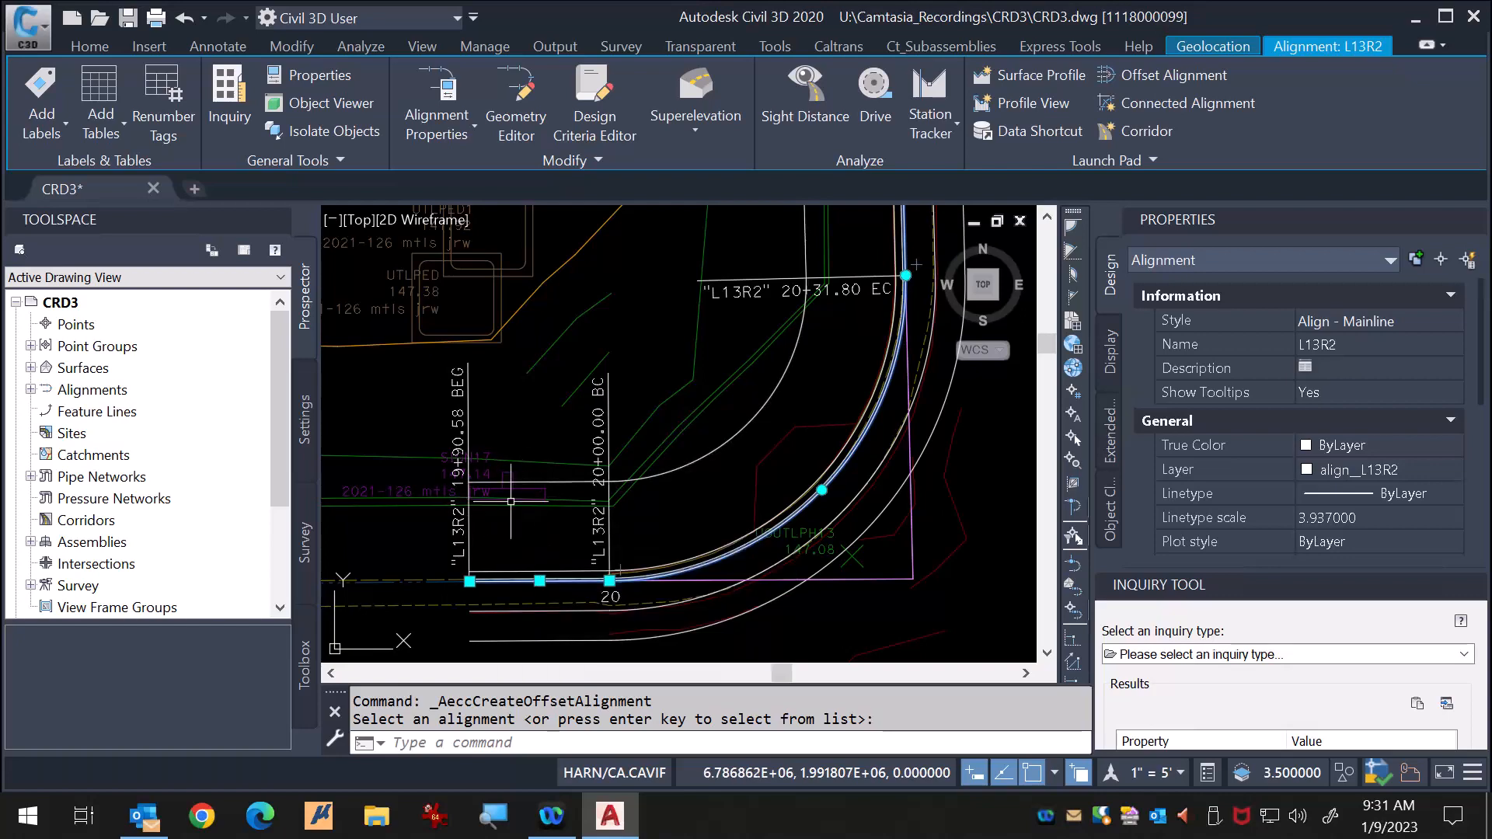
scroll(466, 519, "down", 2)
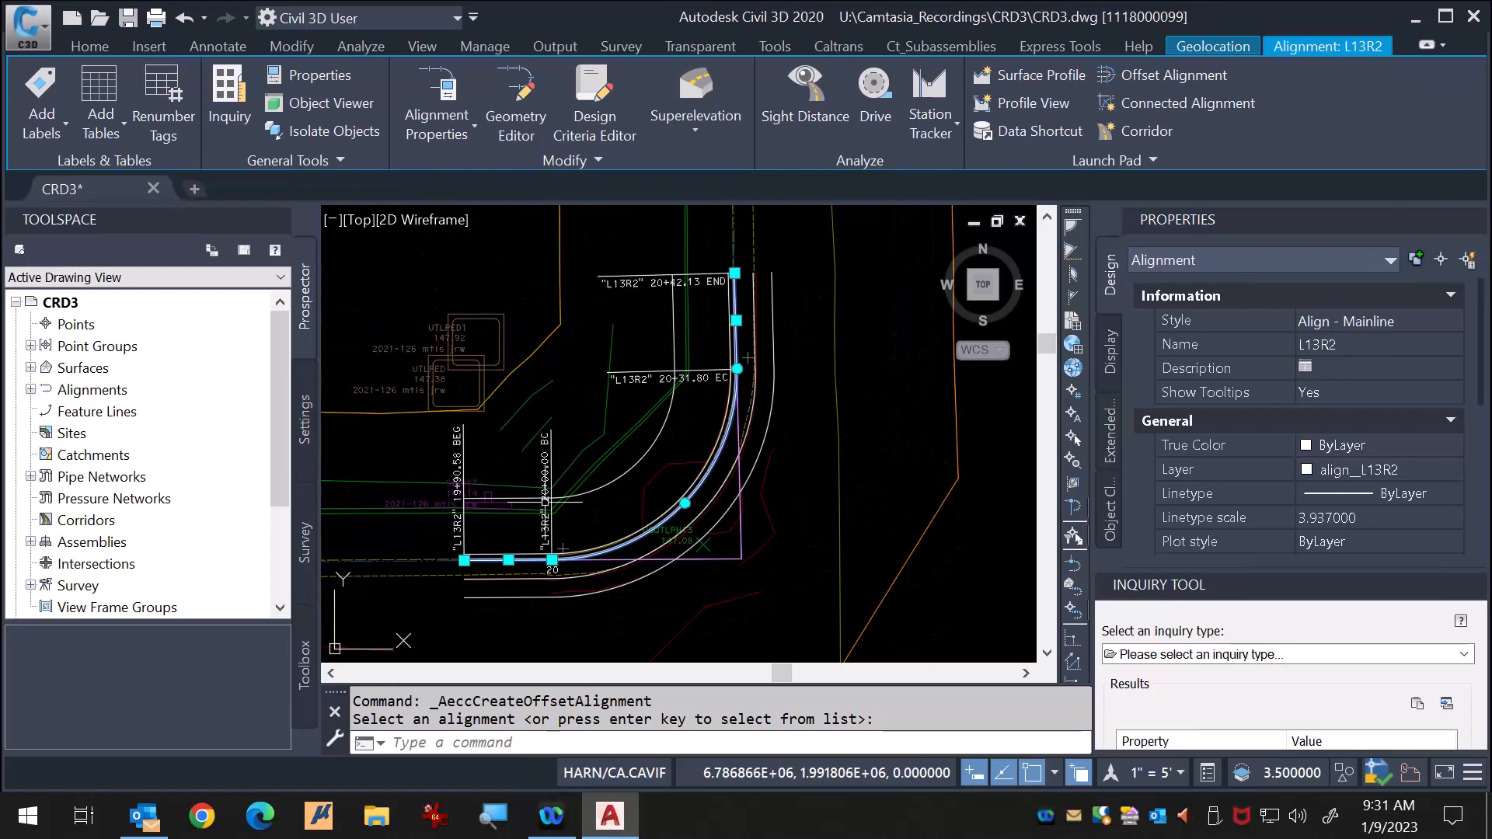
scroll(684, 280, "up", 4)
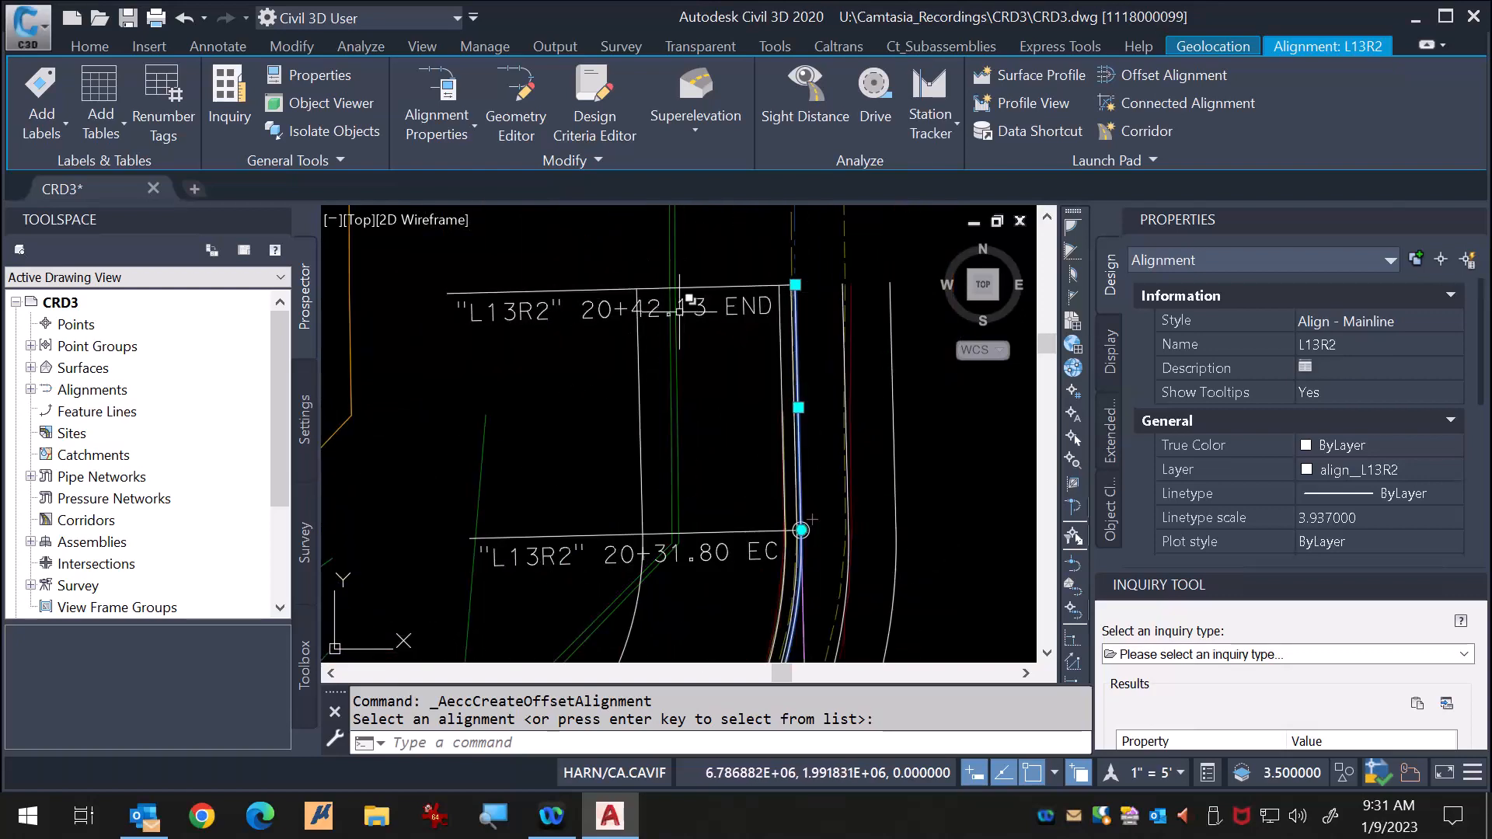
scroll(736, 264, "down", 2)
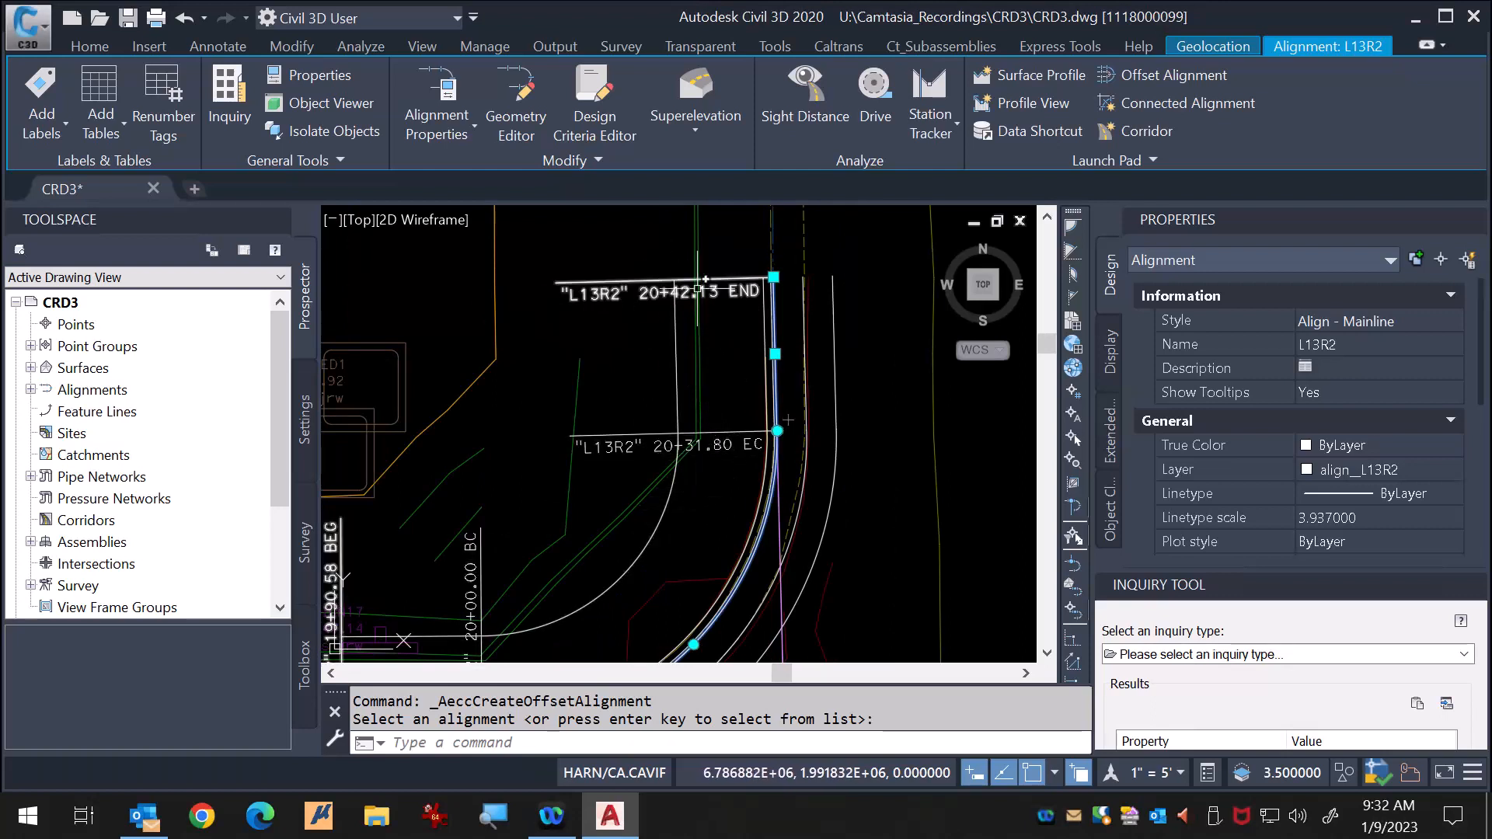
scroll(801, 317, "down", 2)
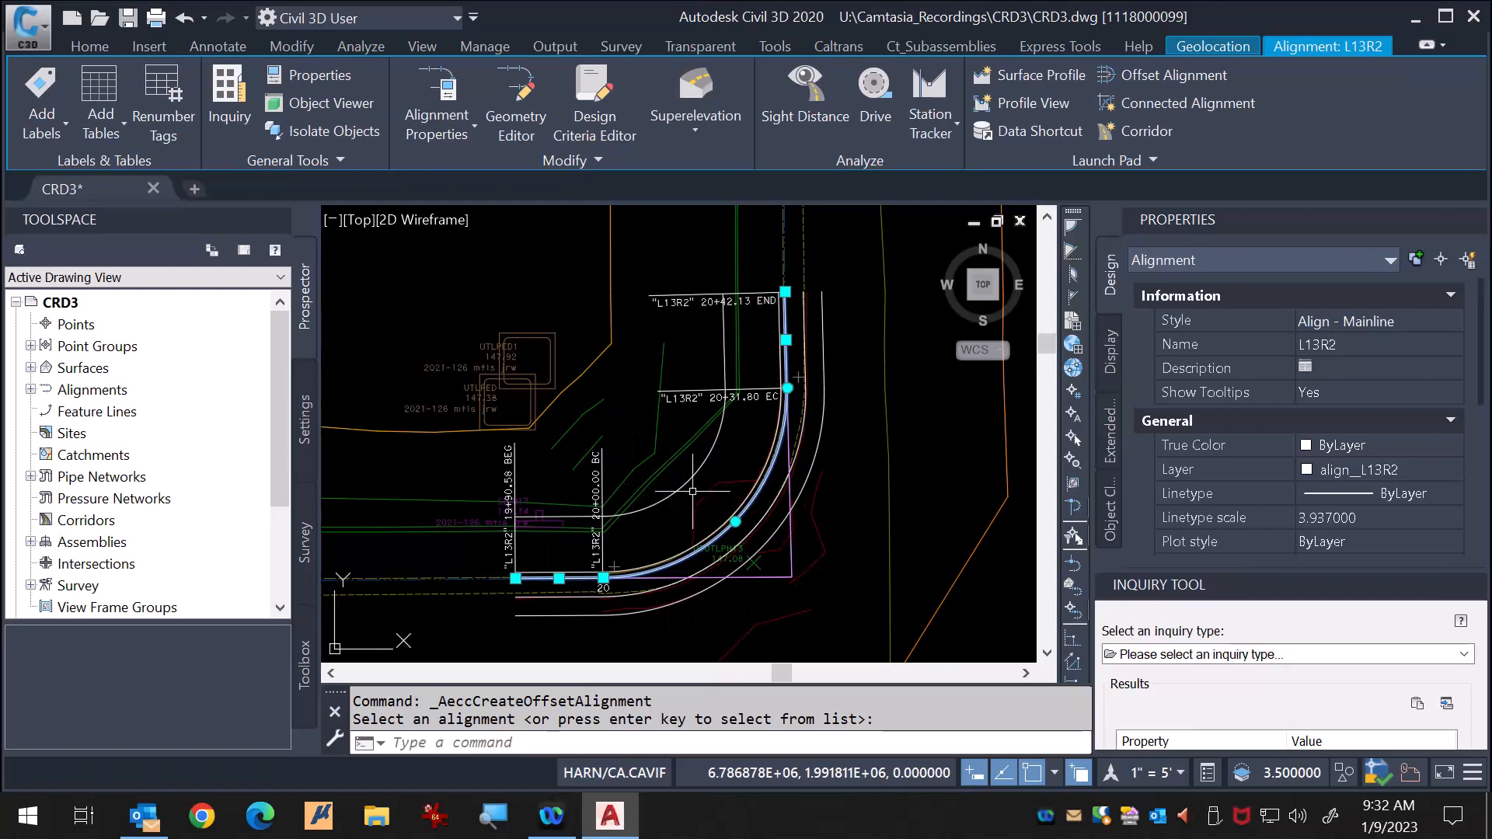
key("Escape")
key("Escape")
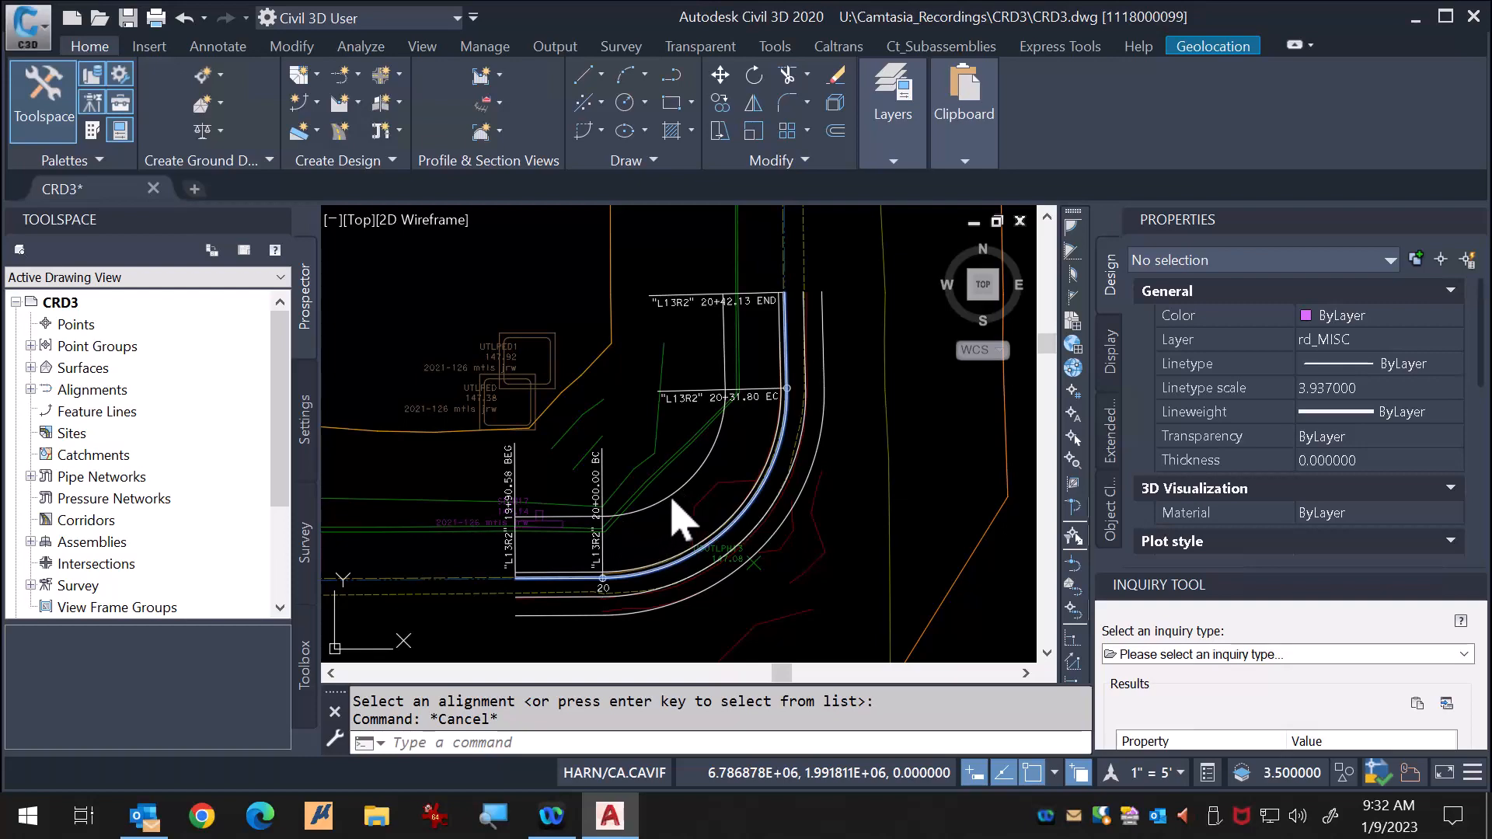
Inspect the properties of the L13R2_BSW offset alignment inside the curb return and clear the selection.
left_click(693, 488)
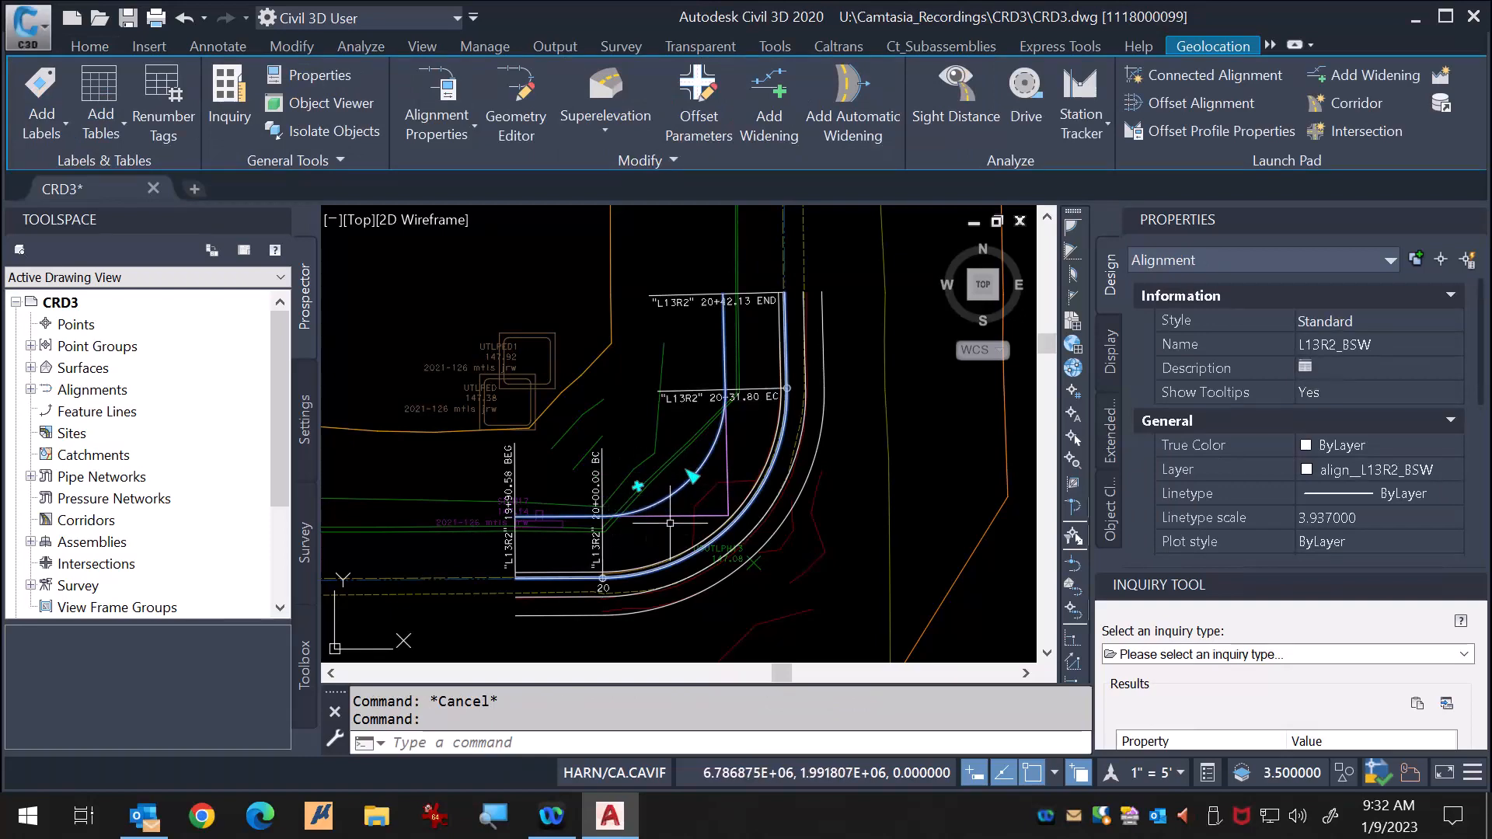
key("Escape")
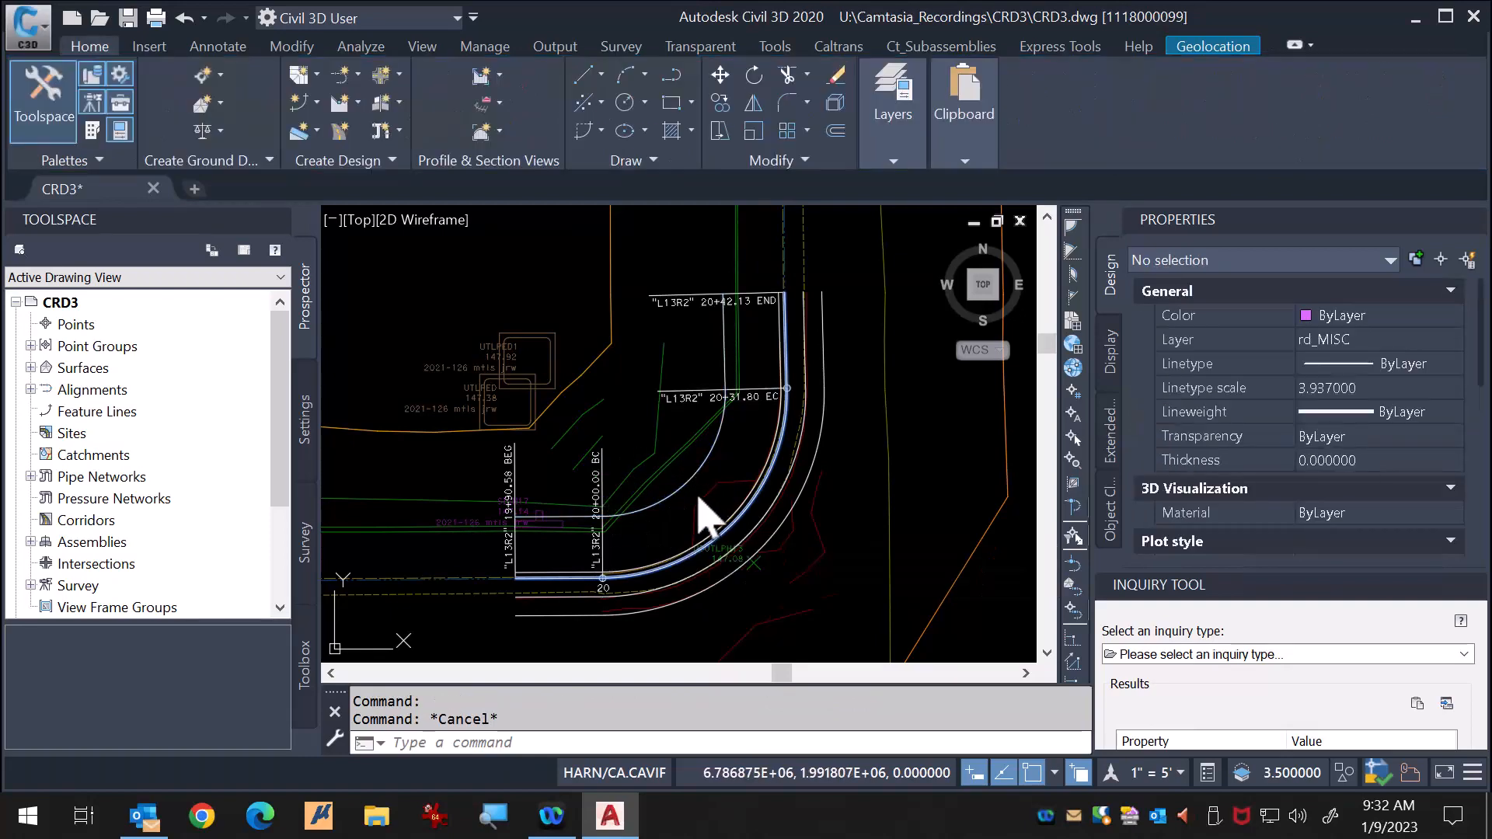
scroll(691, 507, "up", 2)
scroll(679, 504, "down", 2)
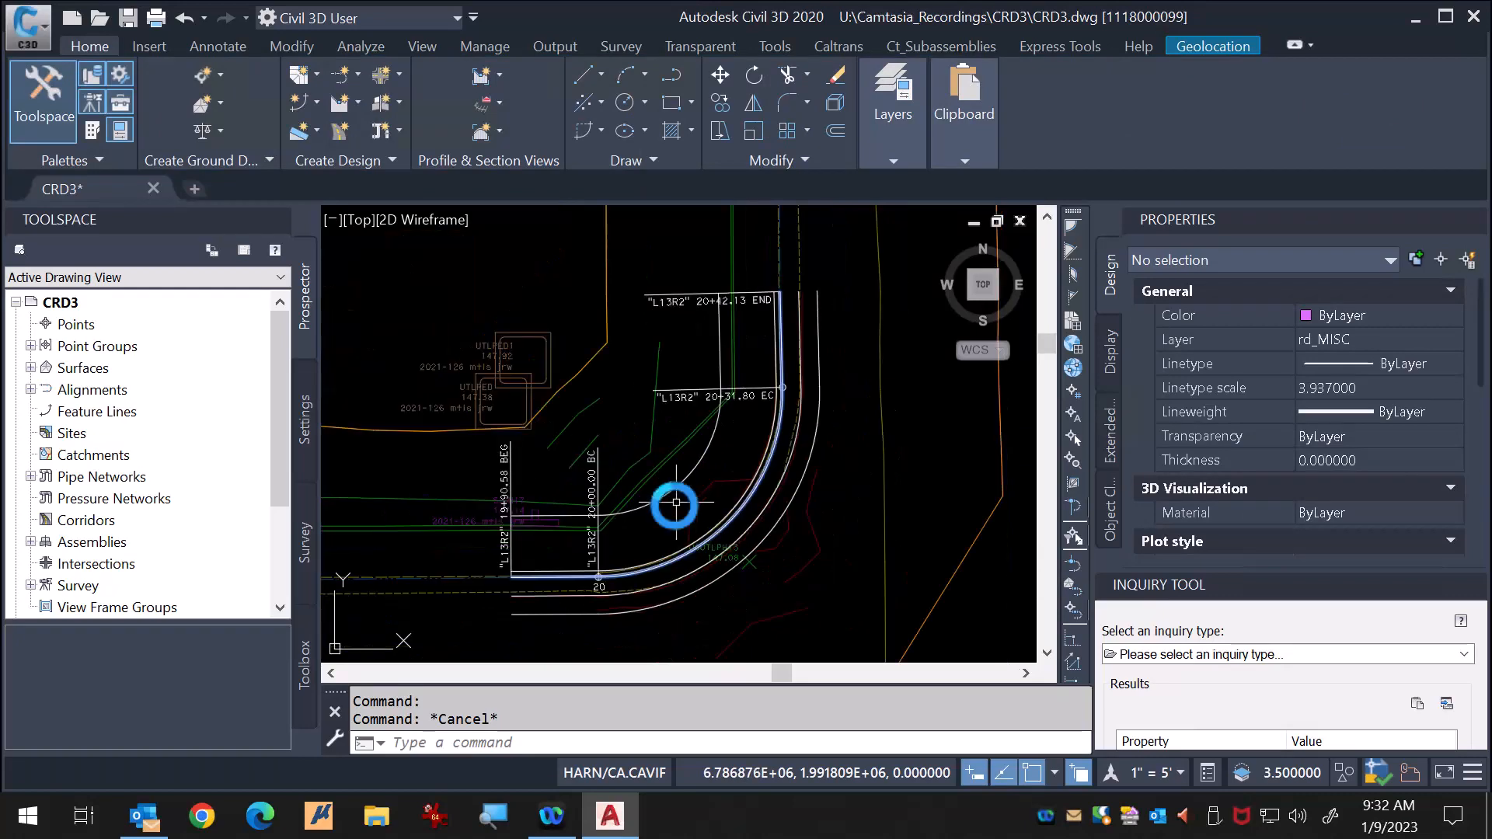
left_click(711, 468)
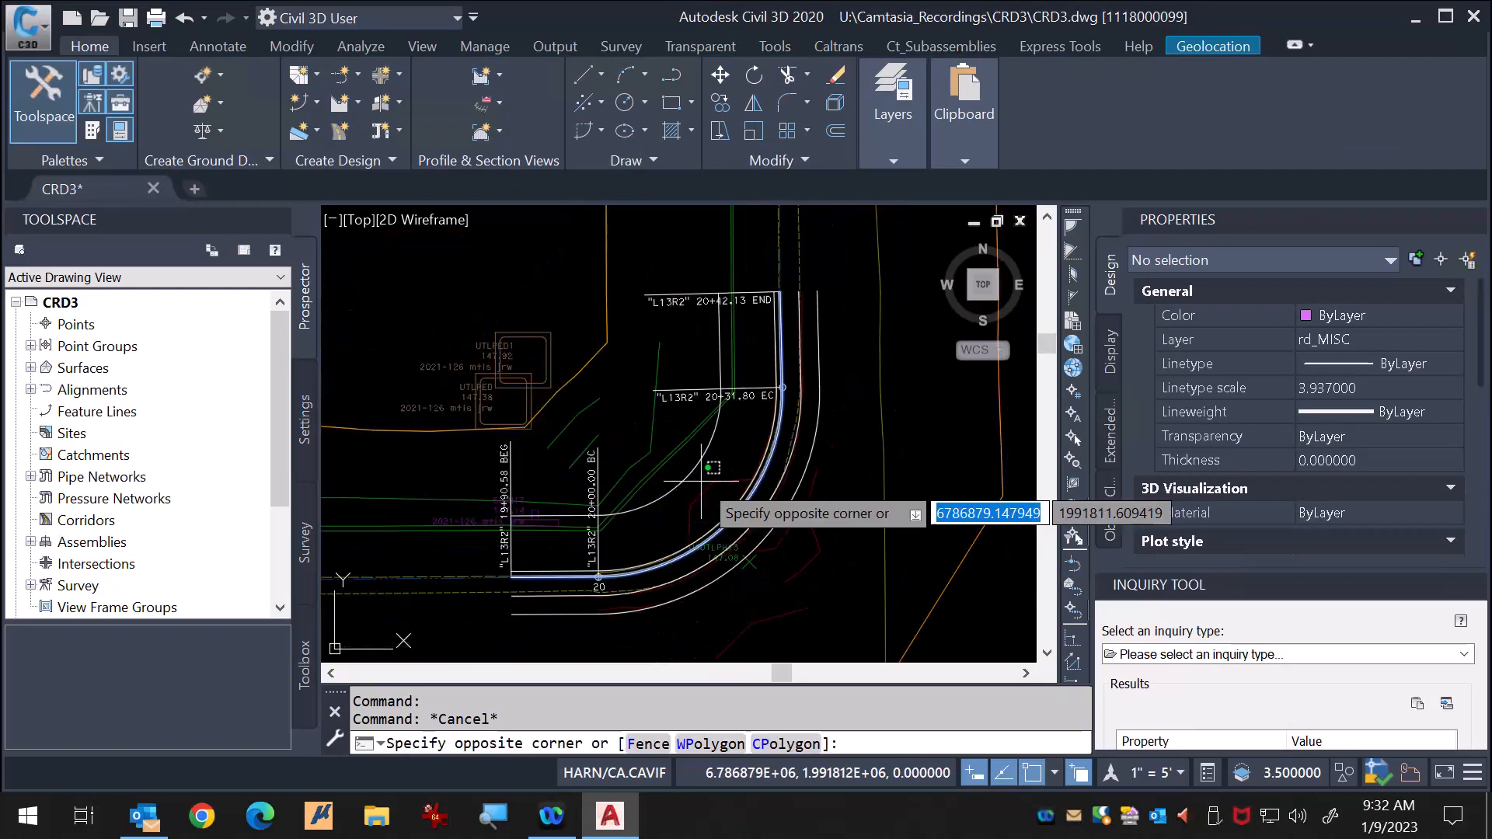
key("Escape")
key("Escape")
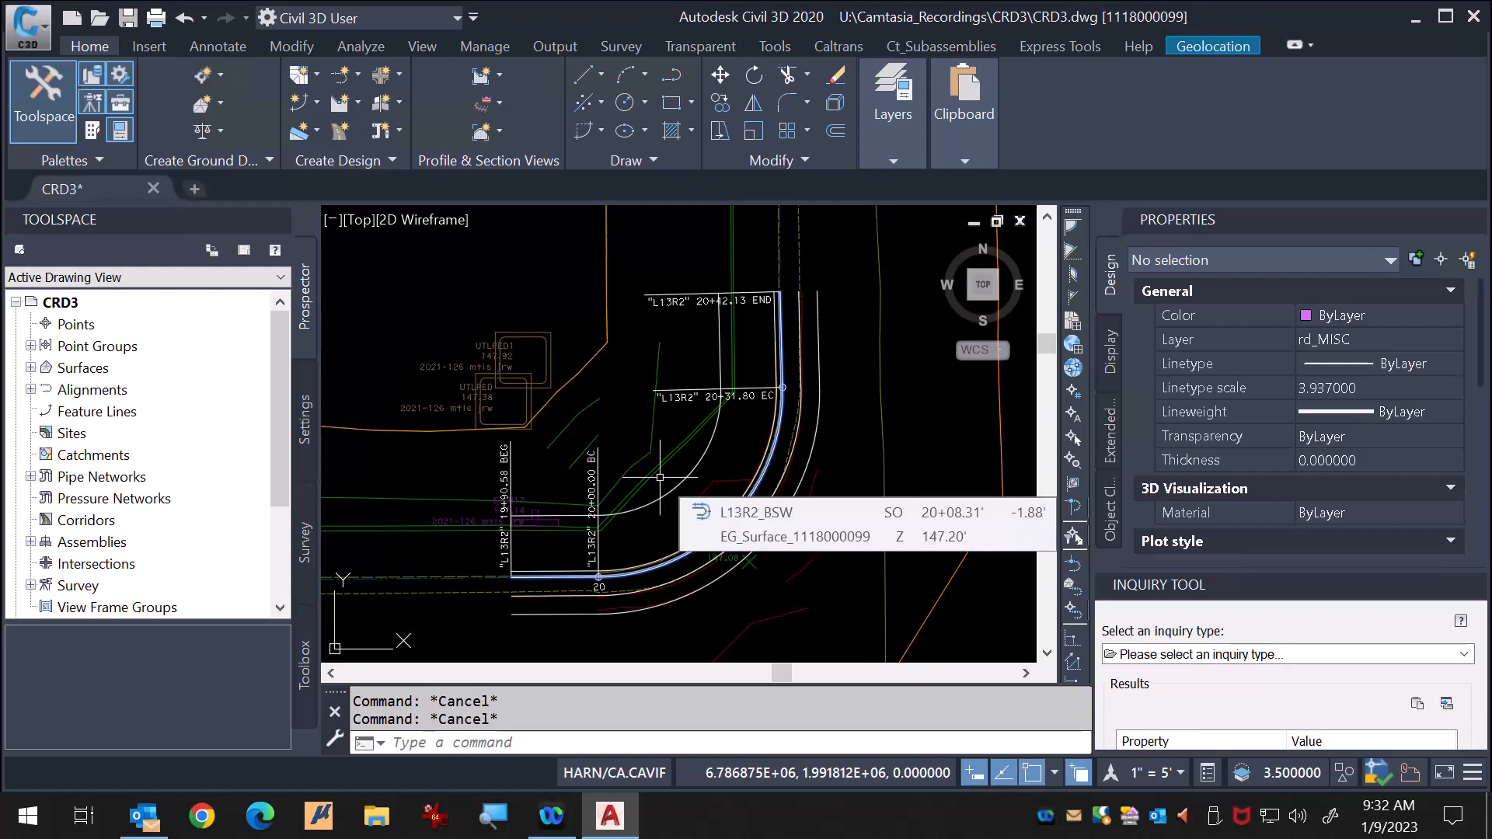
mouse_move(685, 490)
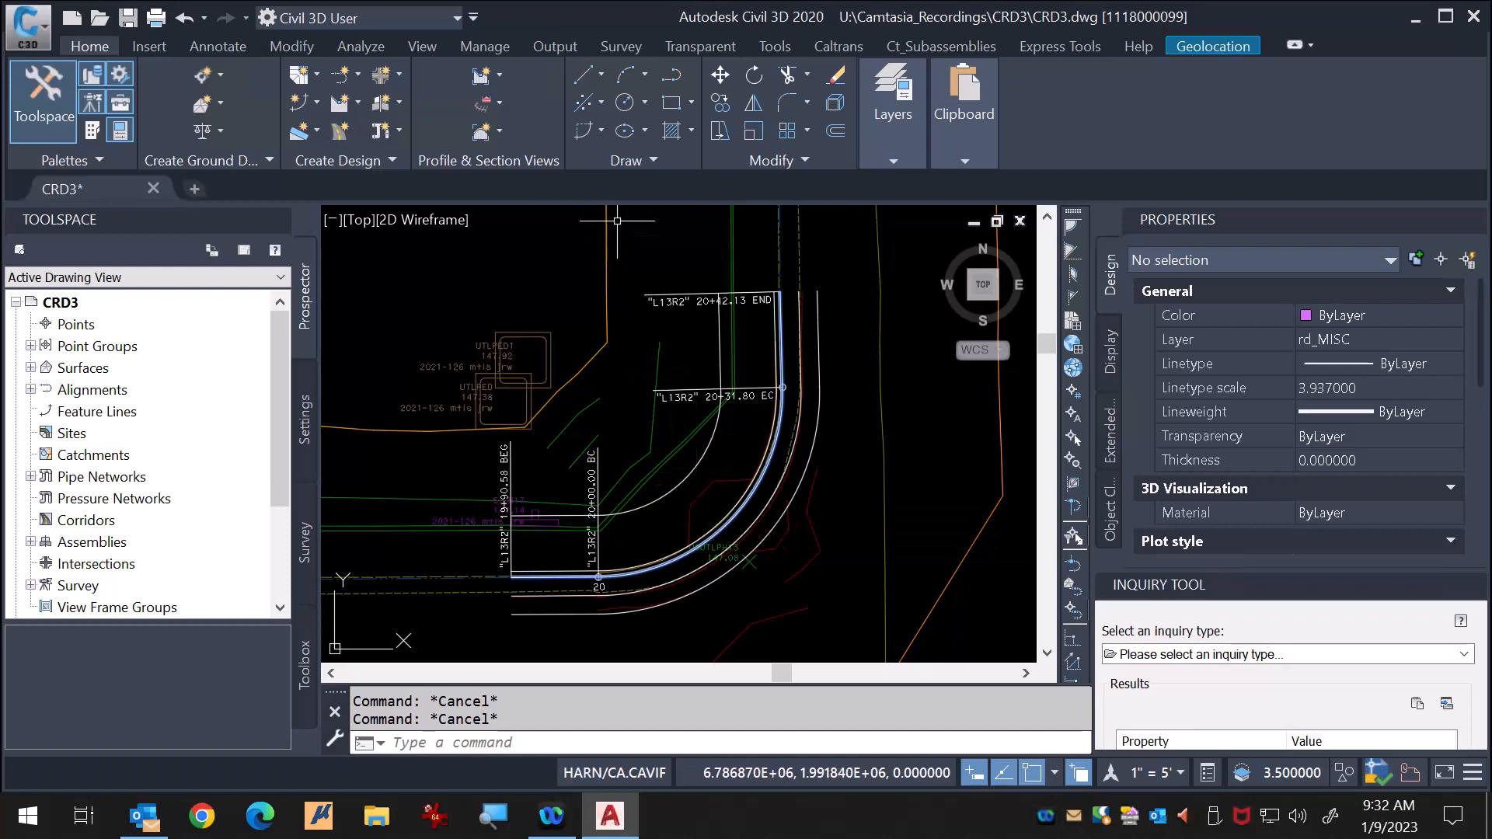
mouse_move(638, 276)
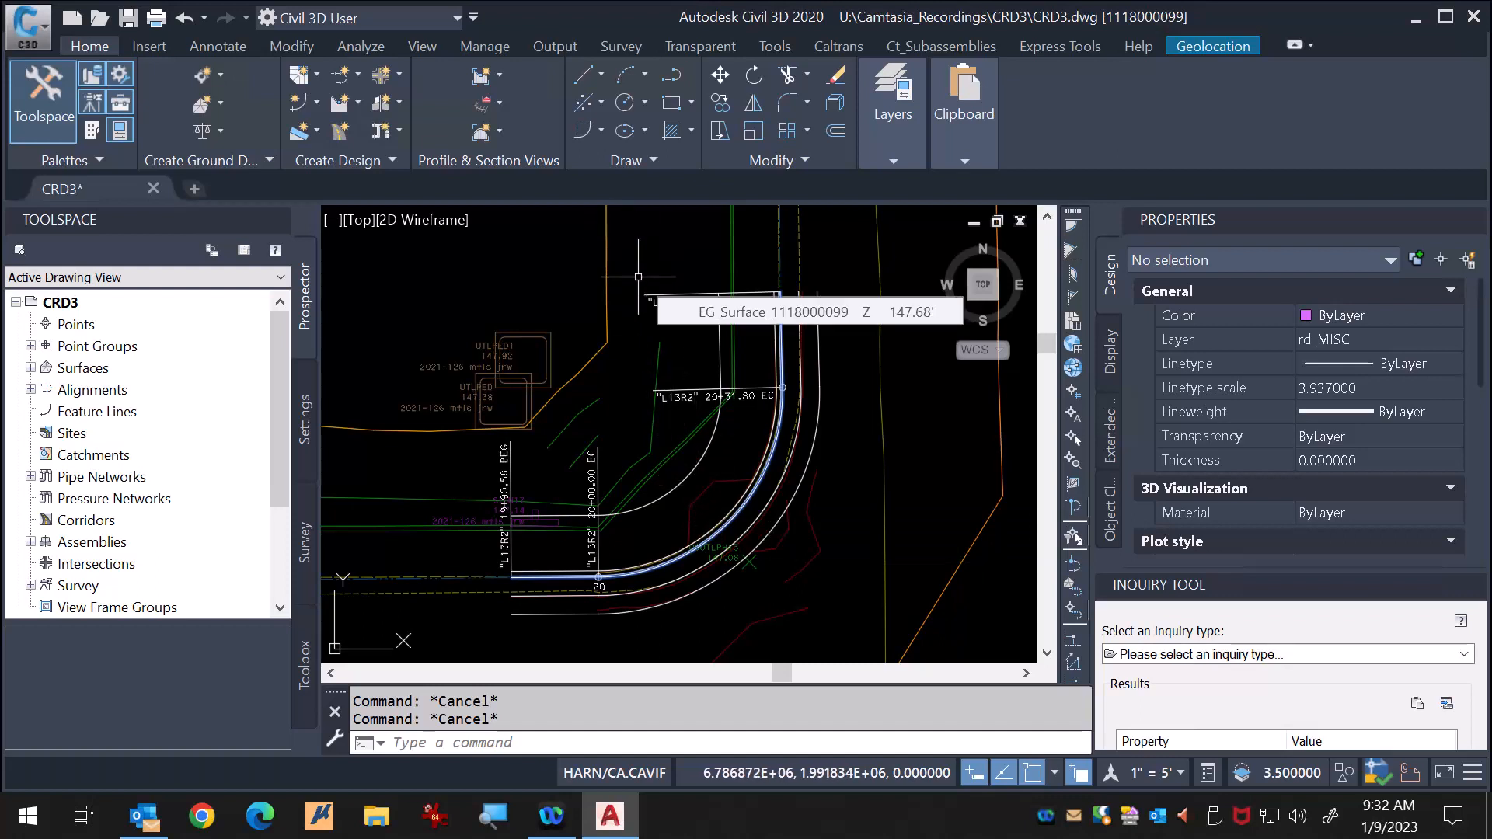